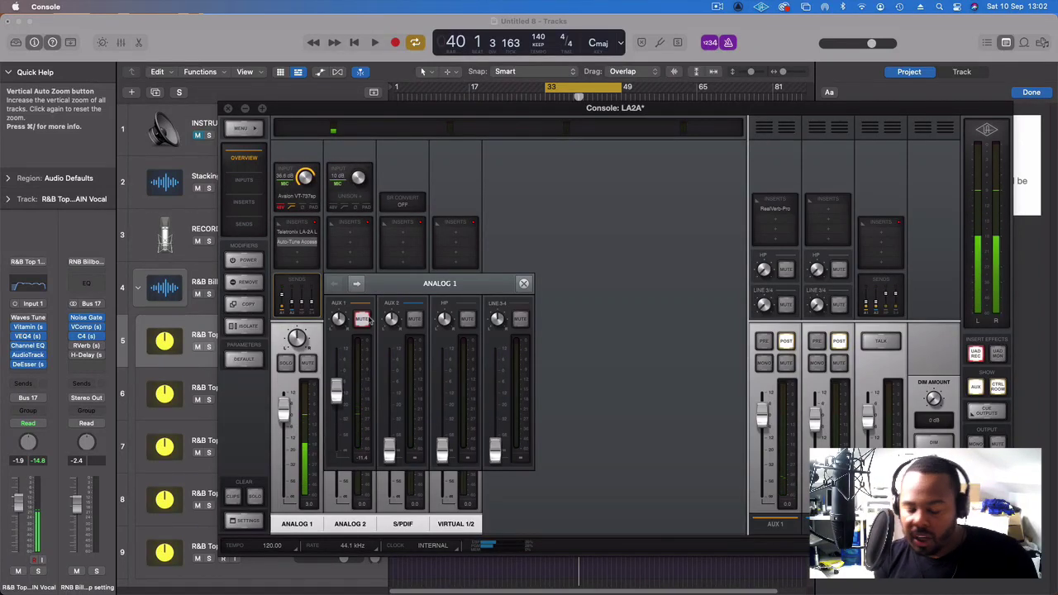
# Step: Close the LA2A console window and decline using Telestream Audio Capture as the audio device
pyautogui.click(228, 108)
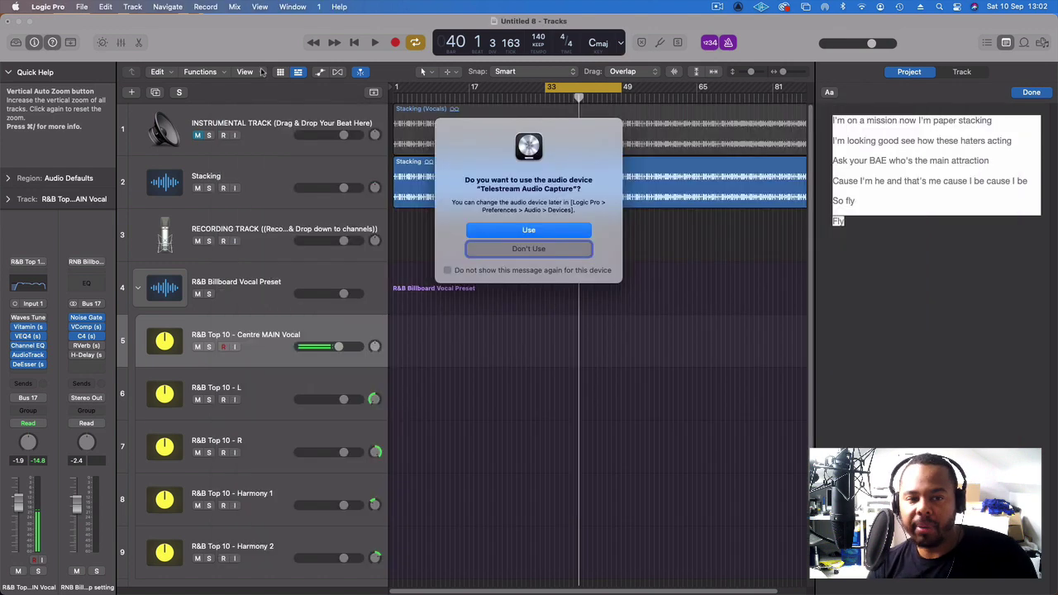
pyautogui.click(524, 249)
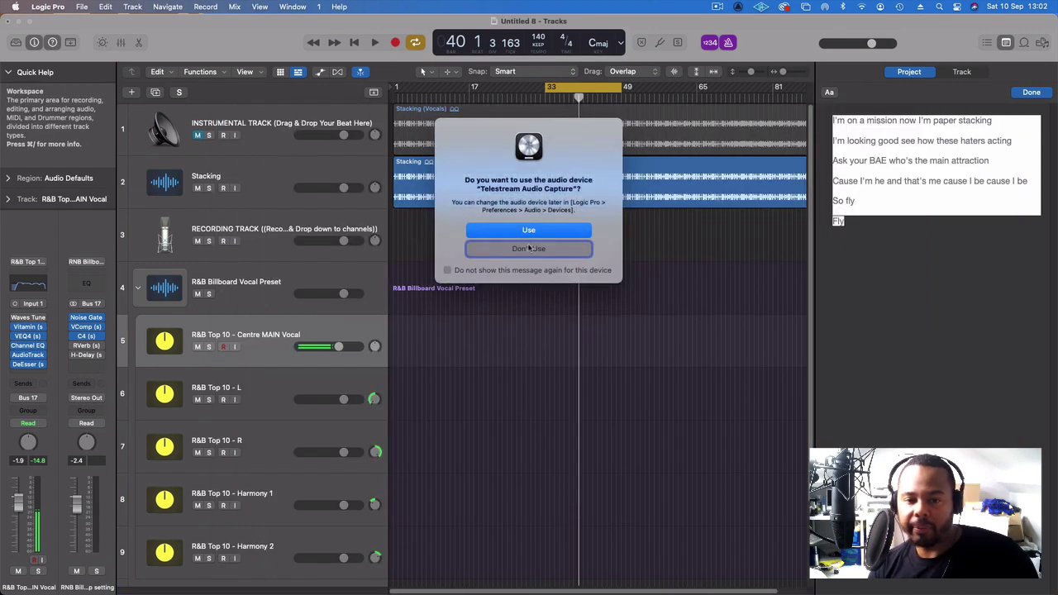
pyautogui.click(529, 248)
# Step: Play the bar 33 cycle with the Stacking track, and audition the instrumental track instead by unmuting it and muting Stacking
pyautogui.press('space')
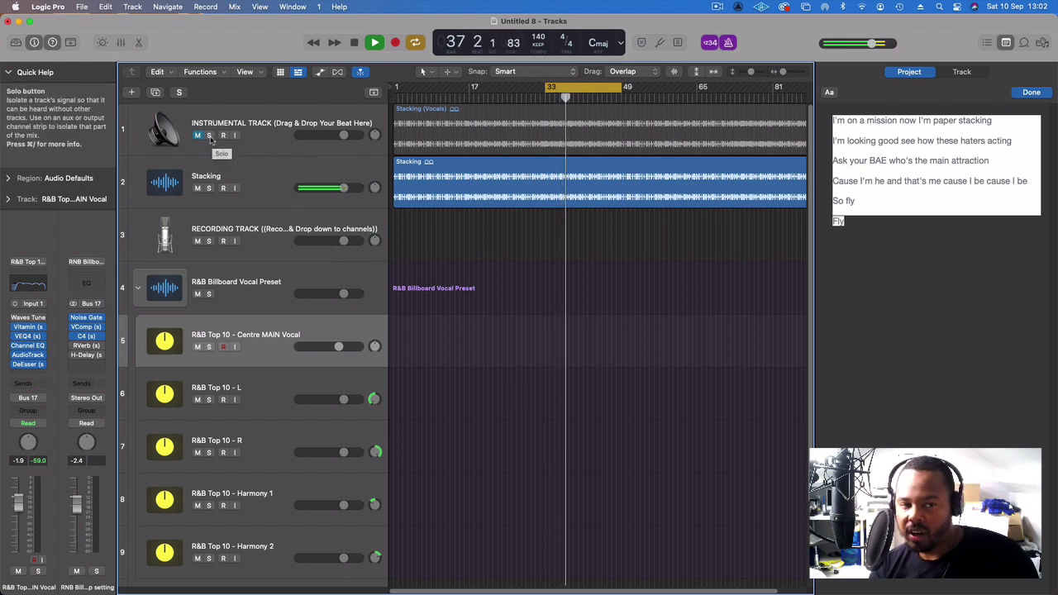
pyautogui.press('space')
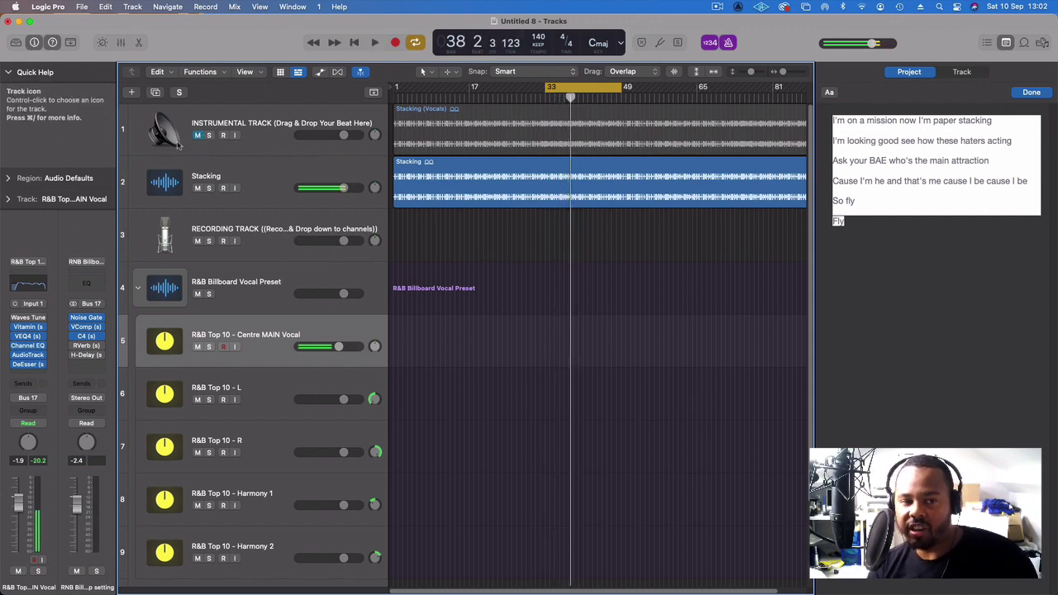
pyautogui.click(198, 135)
pyautogui.press('space')
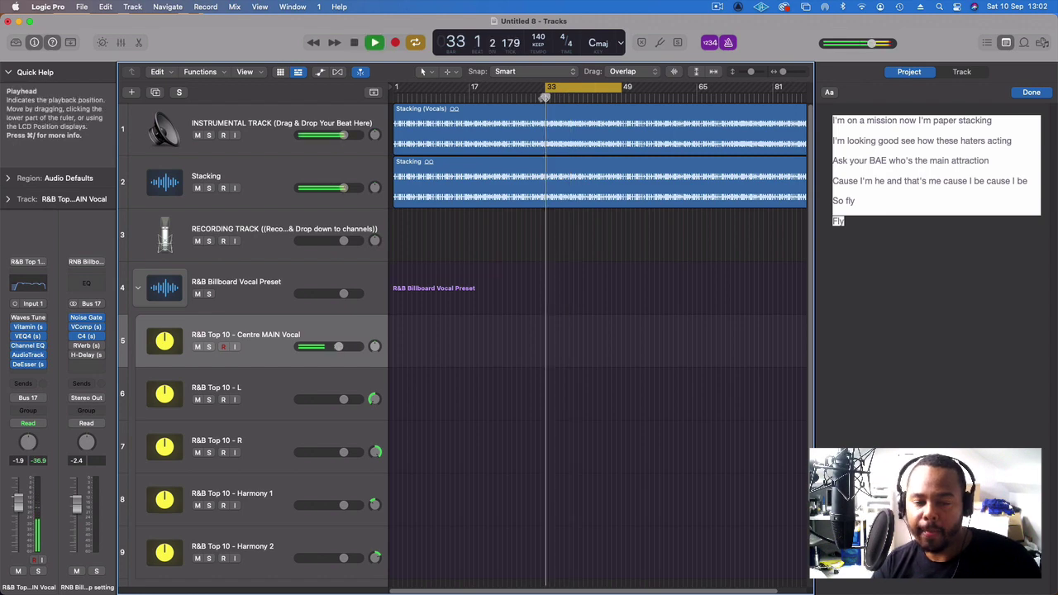
pyautogui.click(197, 189)
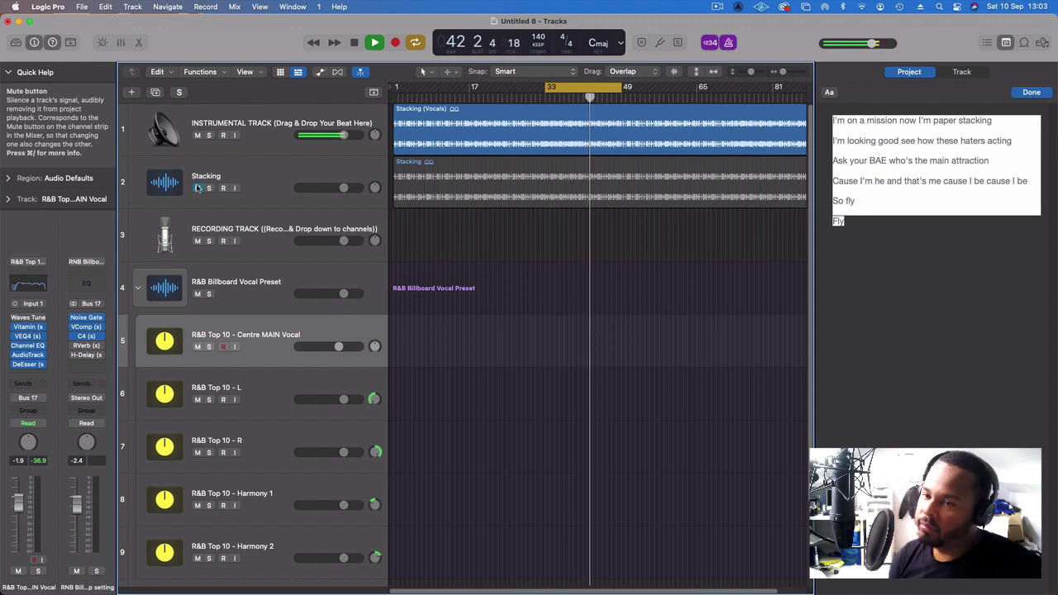
pyautogui.click(198, 187)
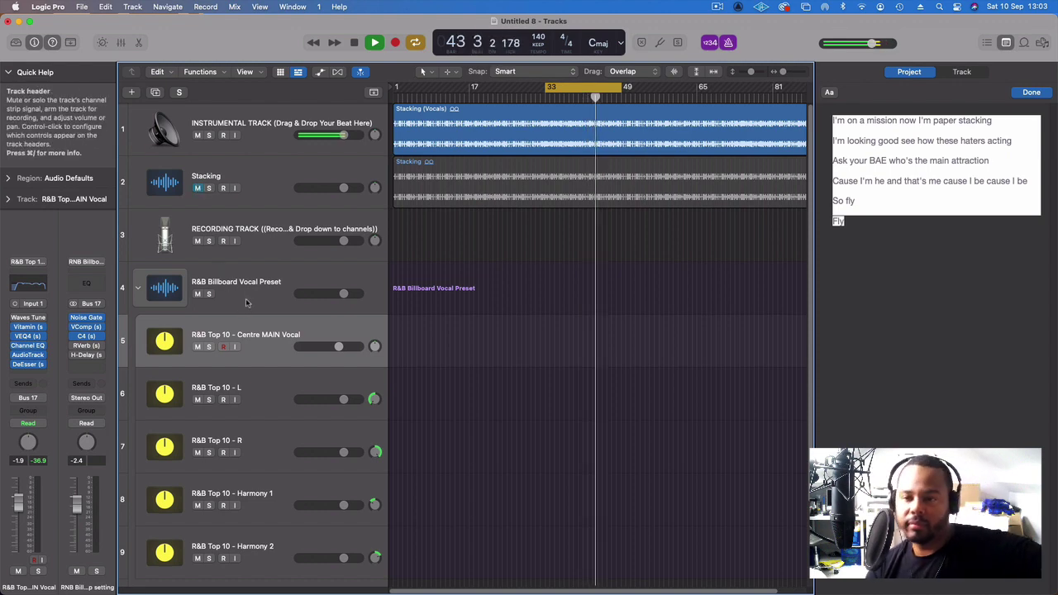
pyautogui.press('space')
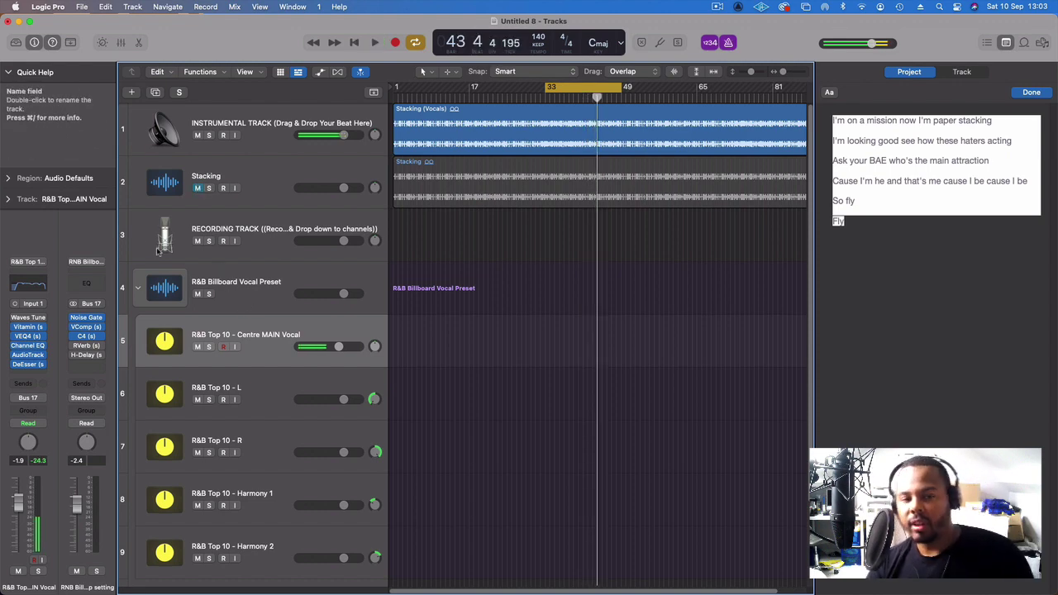
# Step: Collapse the R&B Billboard Vocal Preset stack and try a short recording on the RECORDING TRACK from bar 33
pyautogui.click(137, 288)
pyautogui.click(250, 246)
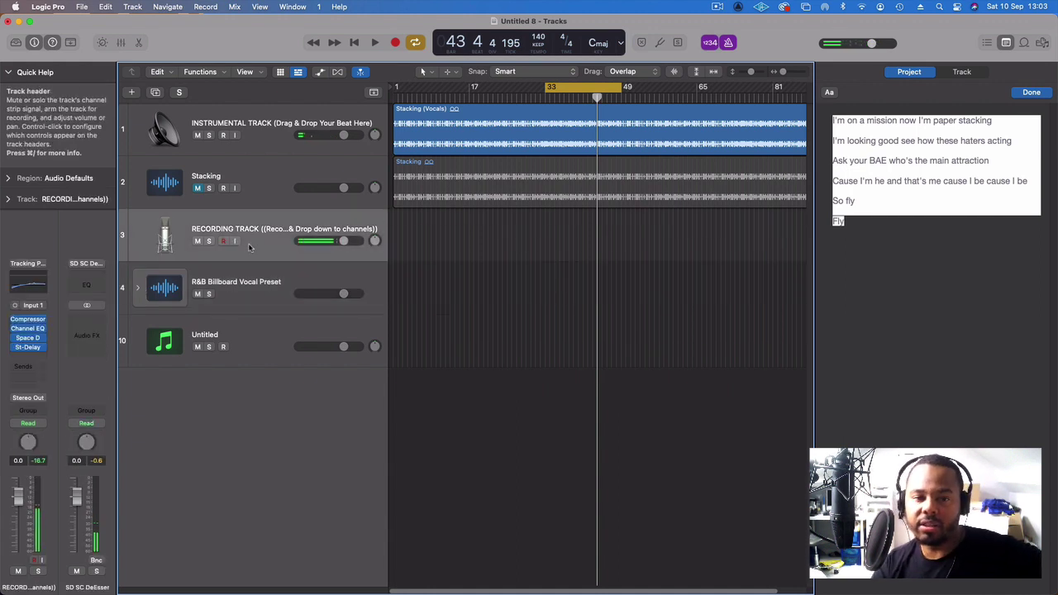
pyautogui.press('r')
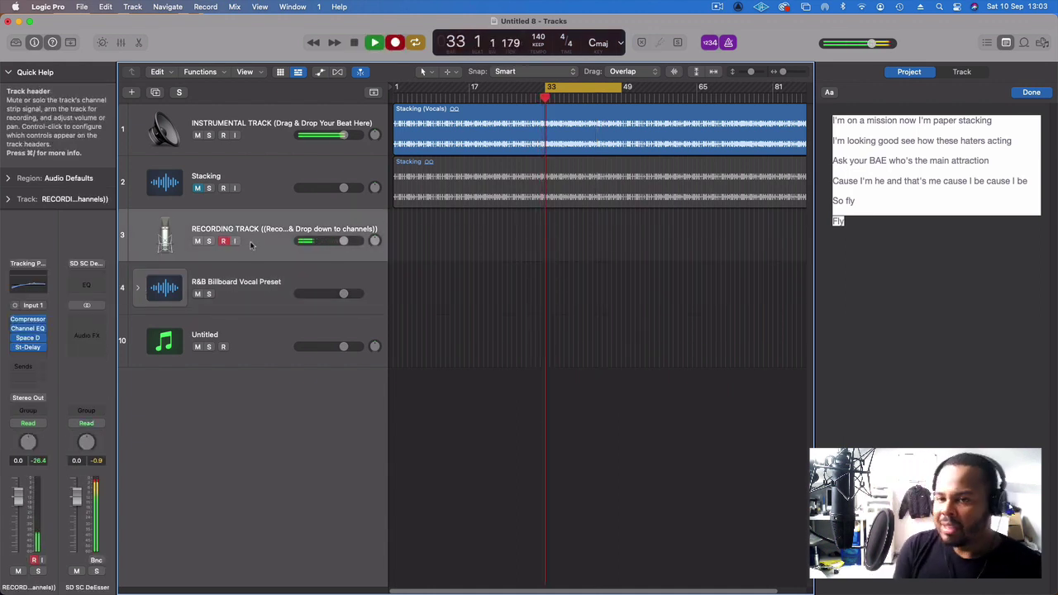
pyautogui.press('space')
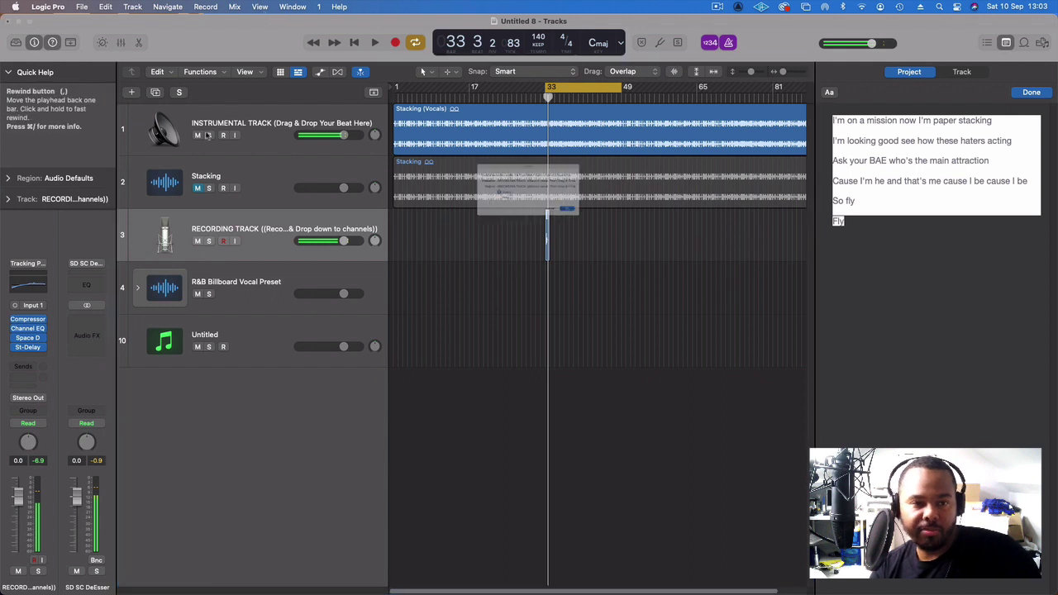
# Step: Mute the instrumental track, unmute Stacking, and record a vocal take on the RECORDING TRACK over the bar 33 to 49 cycle
pyautogui.click(206, 135)
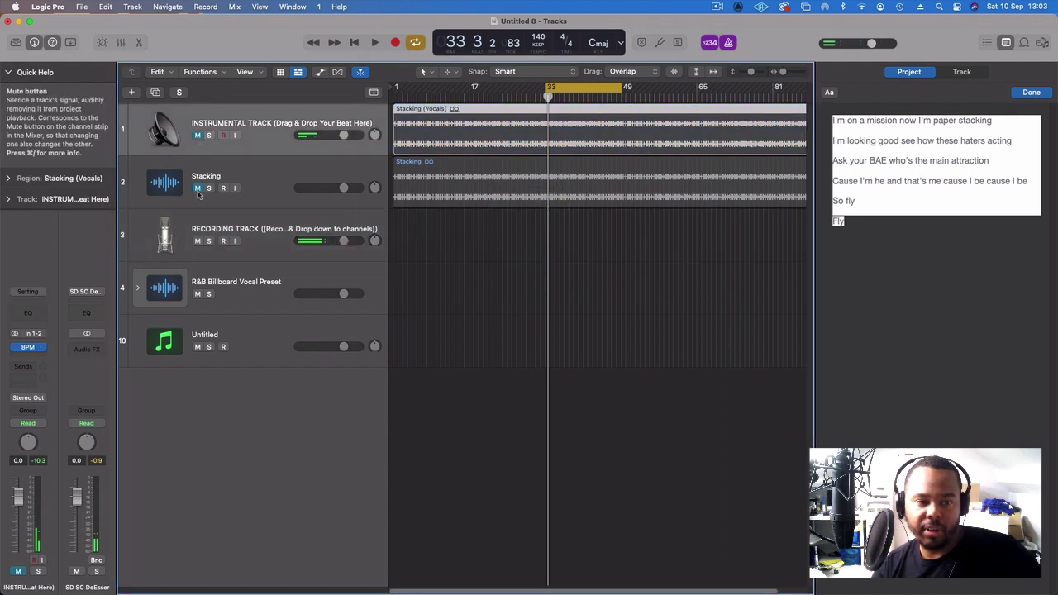
pyautogui.click(198, 188)
pyautogui.click(281, 239)
pyautogui.press('r')
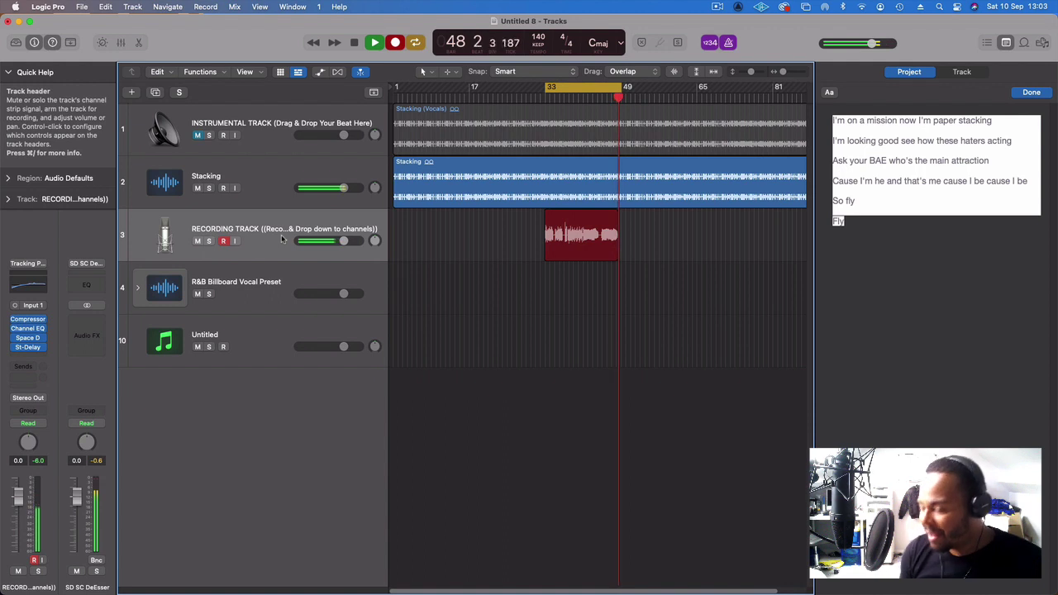
pyautogui.press('space')
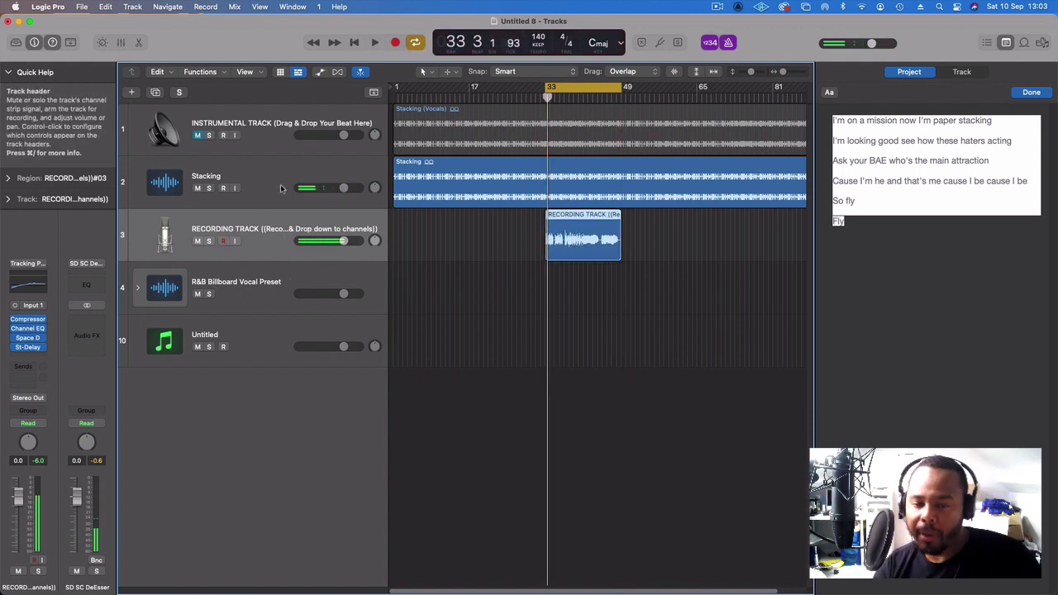
pyautogui.click(157, 93)
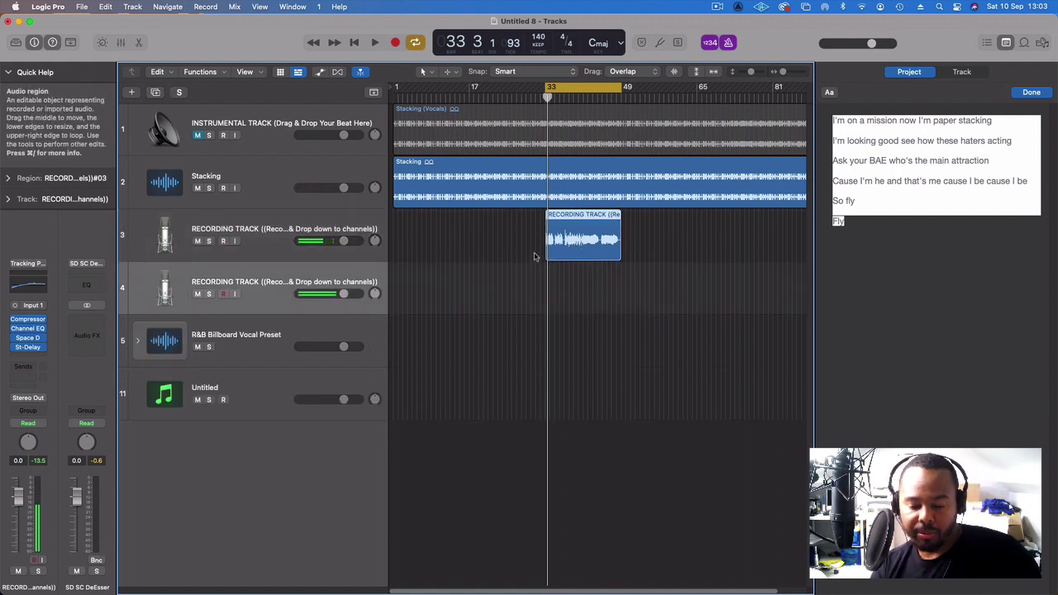
pyautogui.click(255, 245)
pyautogui.click(252, 271)
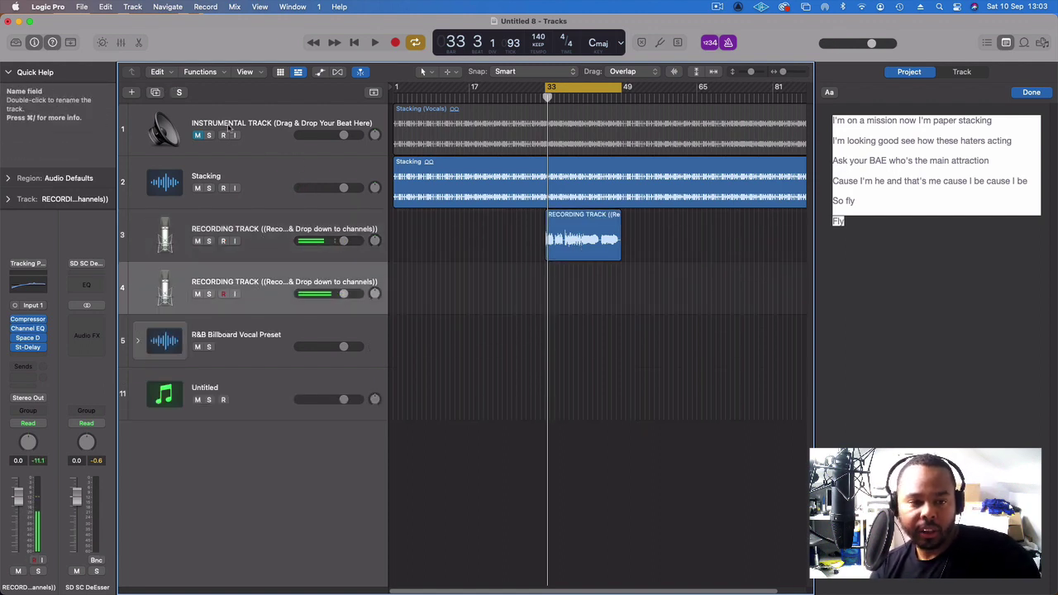
pyautogui.press('super+BackSpace')
# Step: Create one new audio track below the RECORDING TRACK and move the recorded vocal take down onto it
pyautogui.press('alt+super+n')
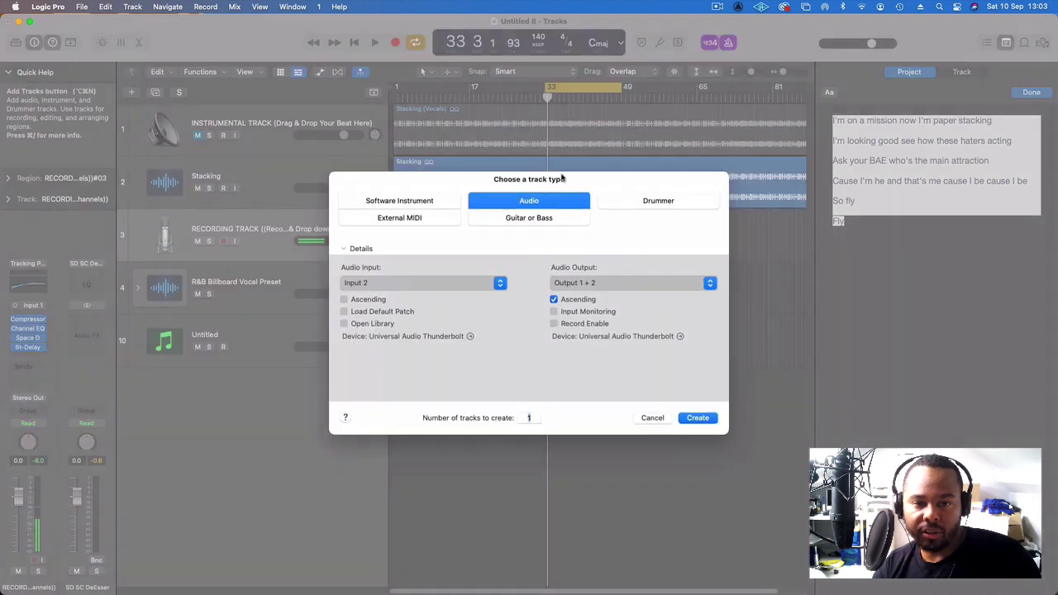
pyautogui.click(698, 419)
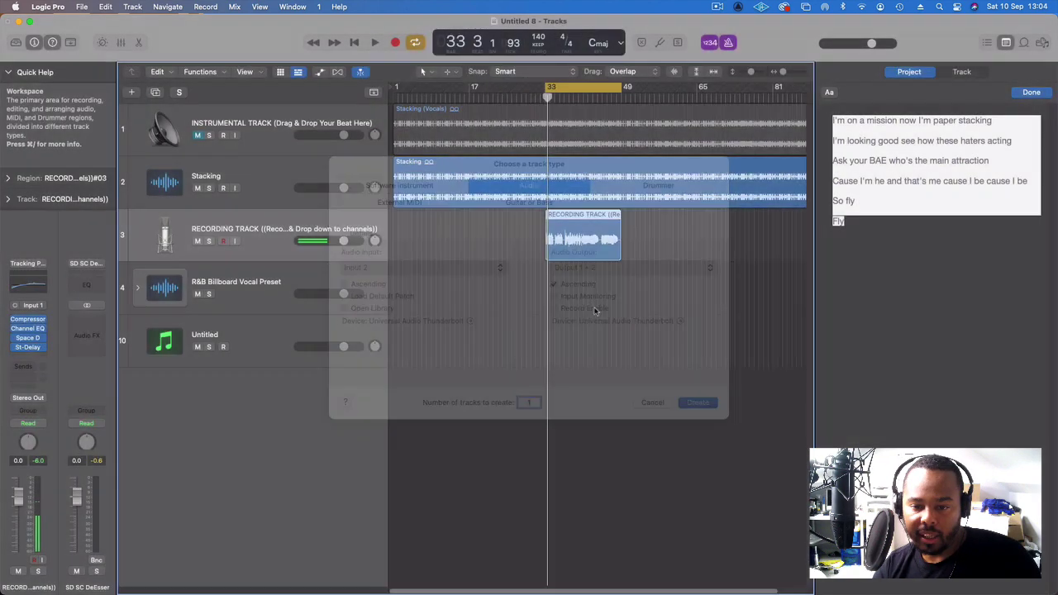
pyautogui.moveTo(567, 248); pyautogui.dragTo(567, 281)
# Step: While playing back the take, turn off the metronome and lower the Audio 2 track's volume to -0.3 dB
pyautogui.press('space')
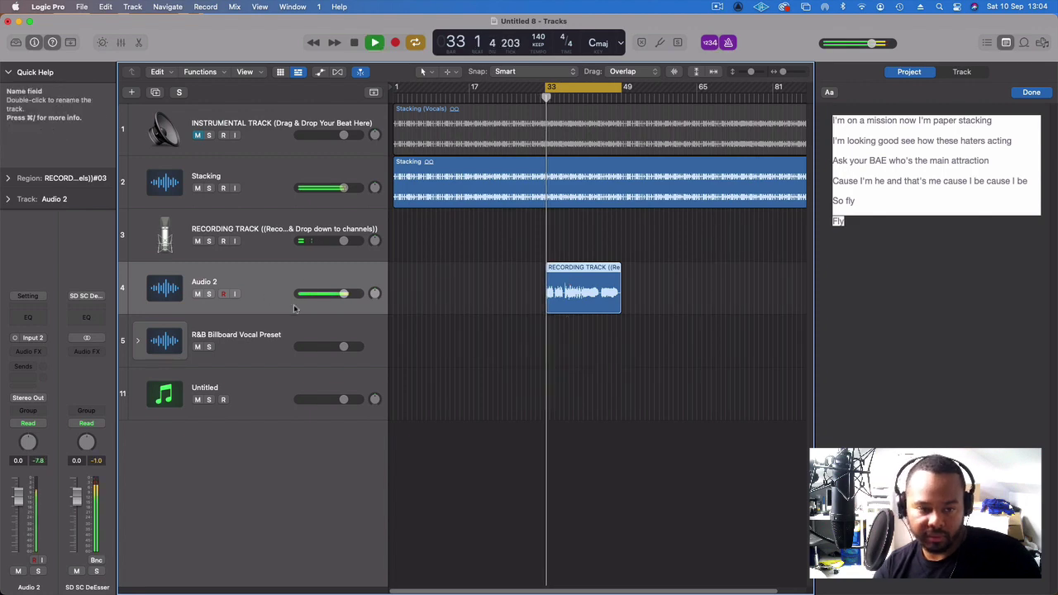
pyautogui.moveTo(18, 498); pyautogui.dragTo(19, 502)
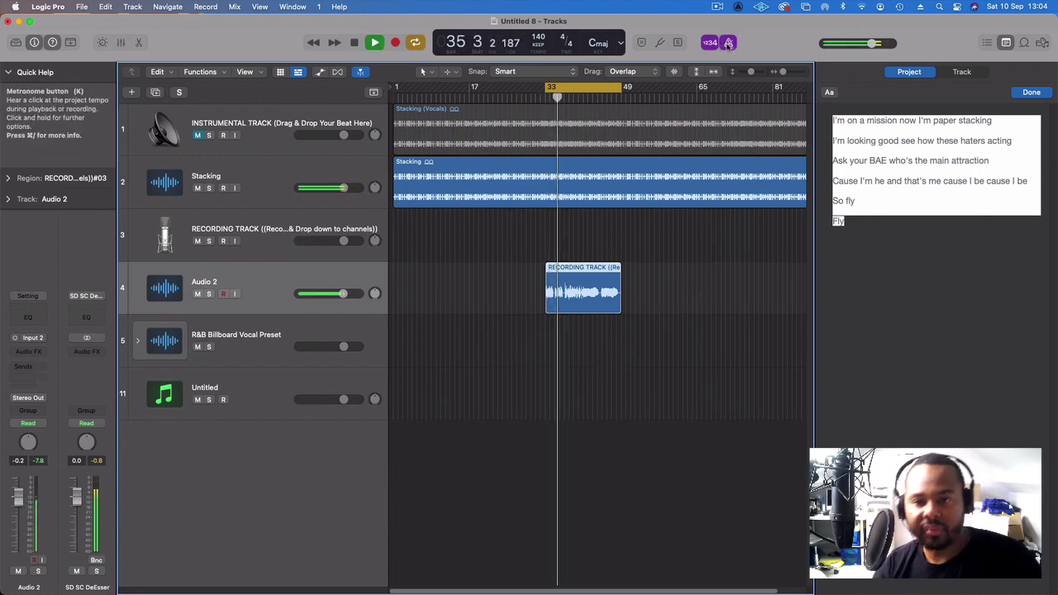
pyautogui.click(727, 43)
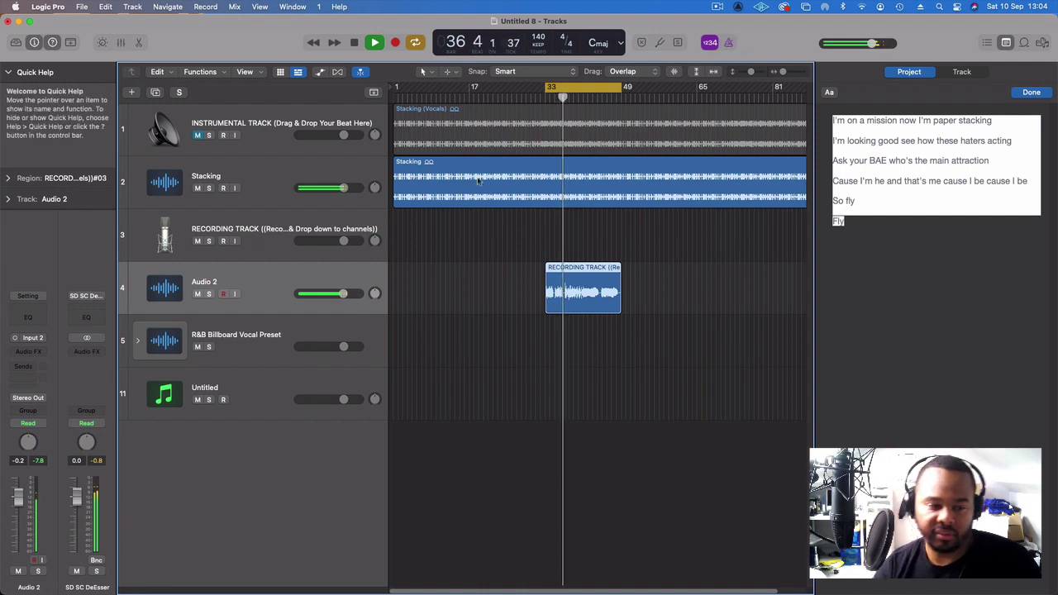
pyautogui.moveTo(342, 294); pyautogui.dragTo(342, 294)
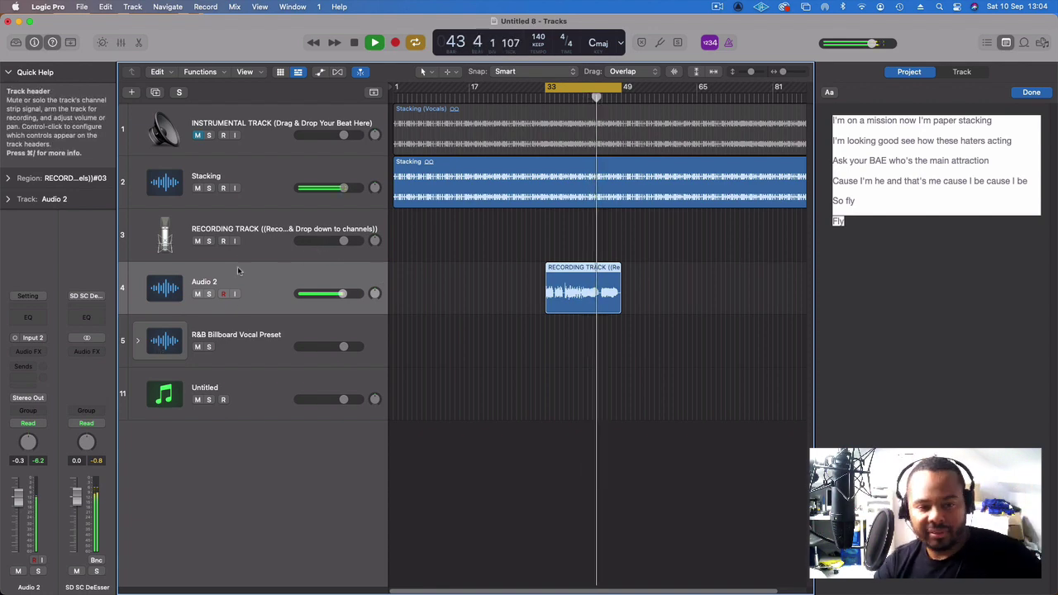
pyautogui.press('space')
# Step: Rename the Audio 2 track as Main and record a second vocal take on the RECORDING TRACK over bars 33 to 49
pyautogui.click(265, 242)
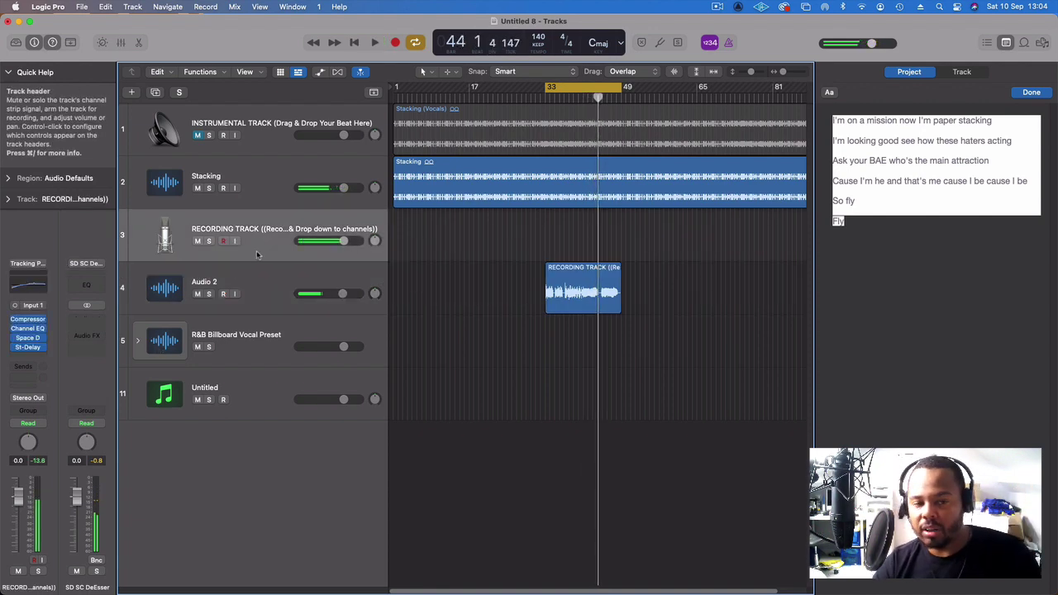
pyautogui.doubleClick(211, 282)
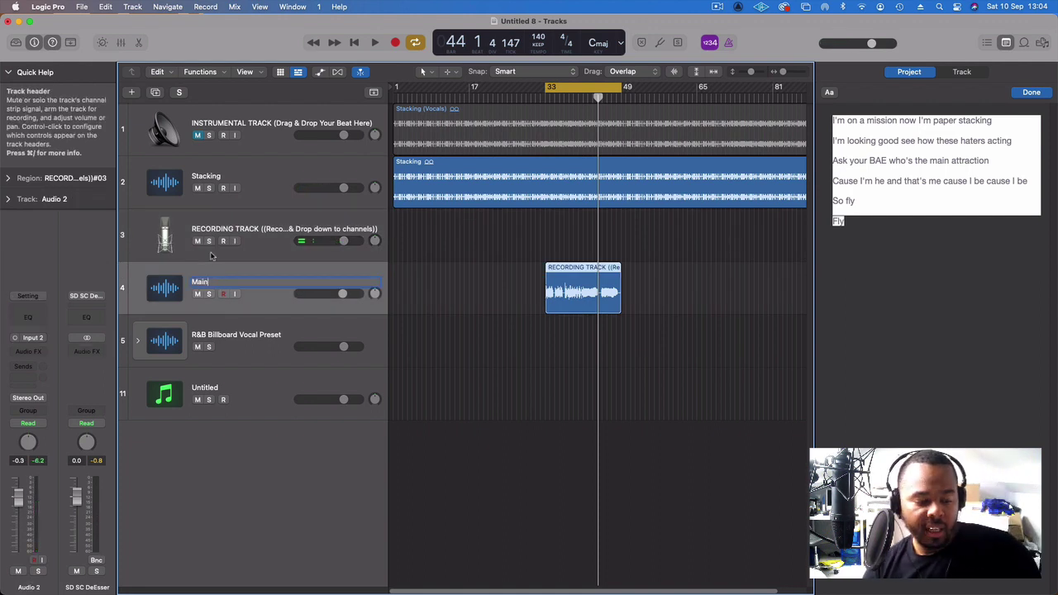
pyautogui.click(277, 251)
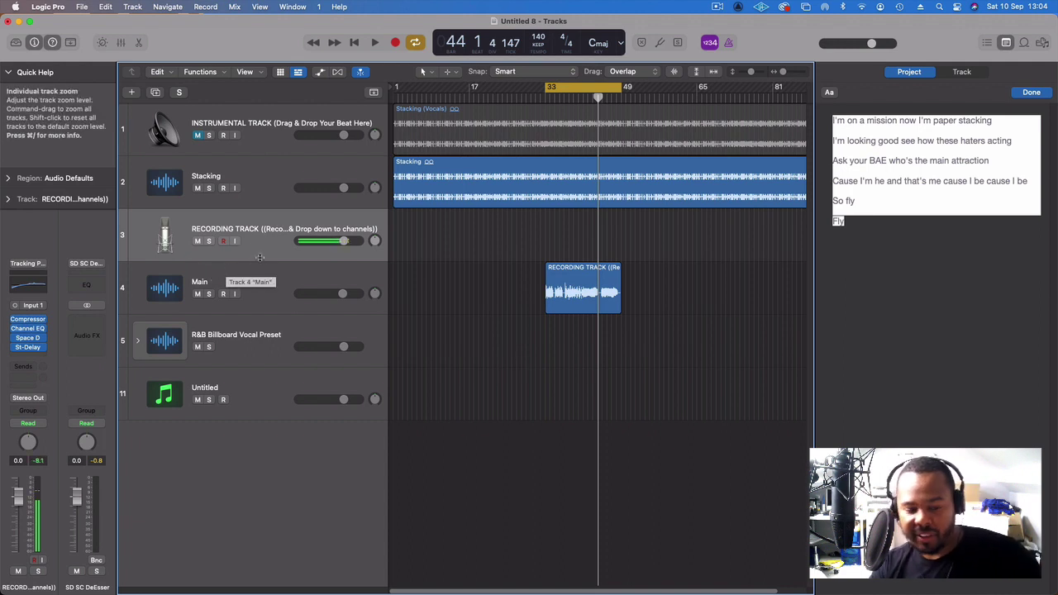
pyautogui.press('r')
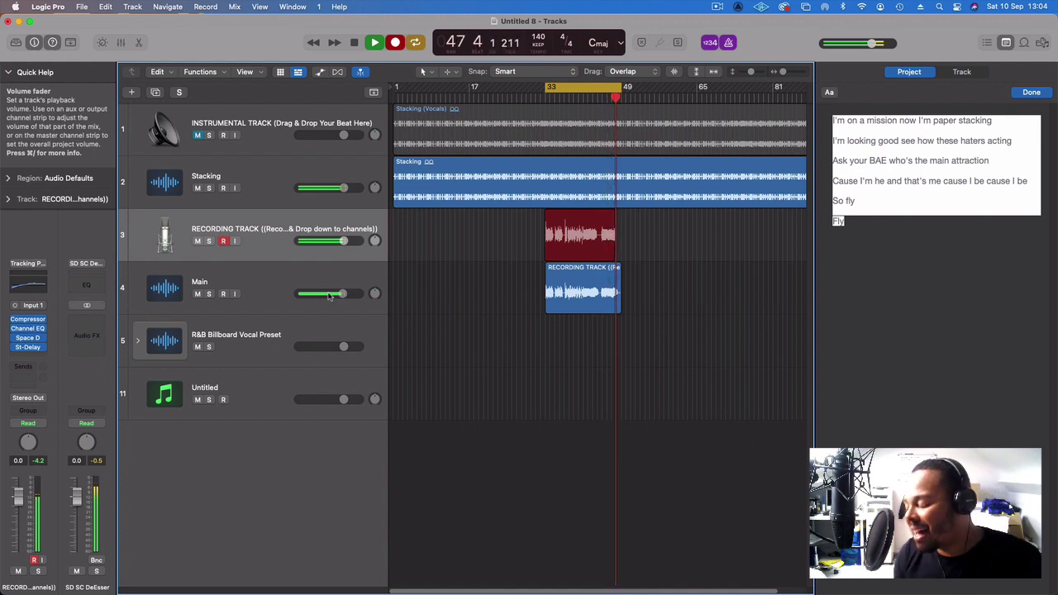
pyautogui.press('space')
# Step: Duplicate the Main track and place the second vocal take on the duplicate
pyautogui.click(263, 276)
pyautogui.click(160, 92)
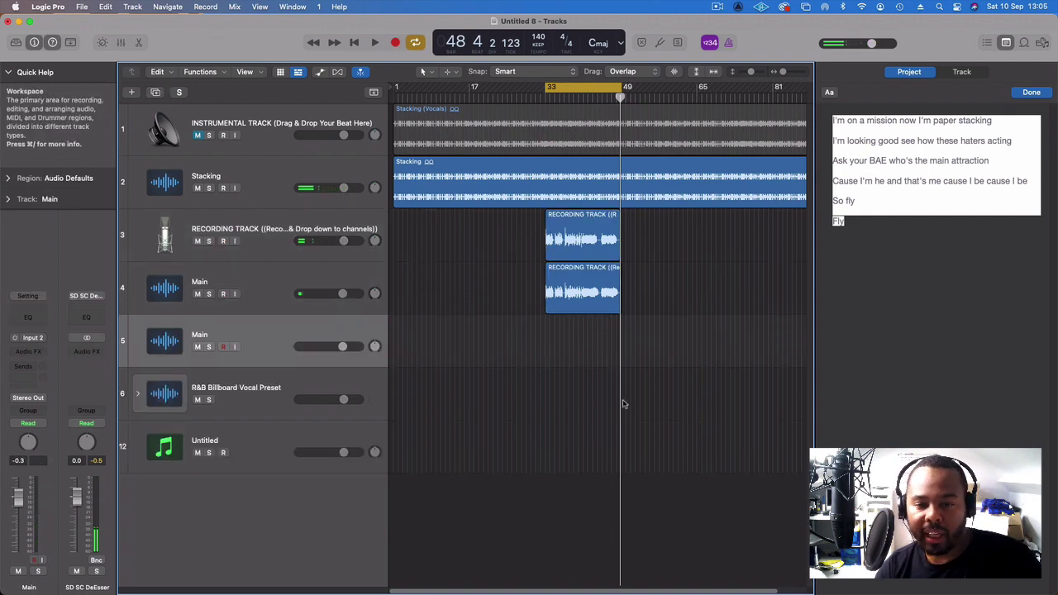
pyautogui.moveTo(583, 302); pyautogui.dragTo(583, 357)
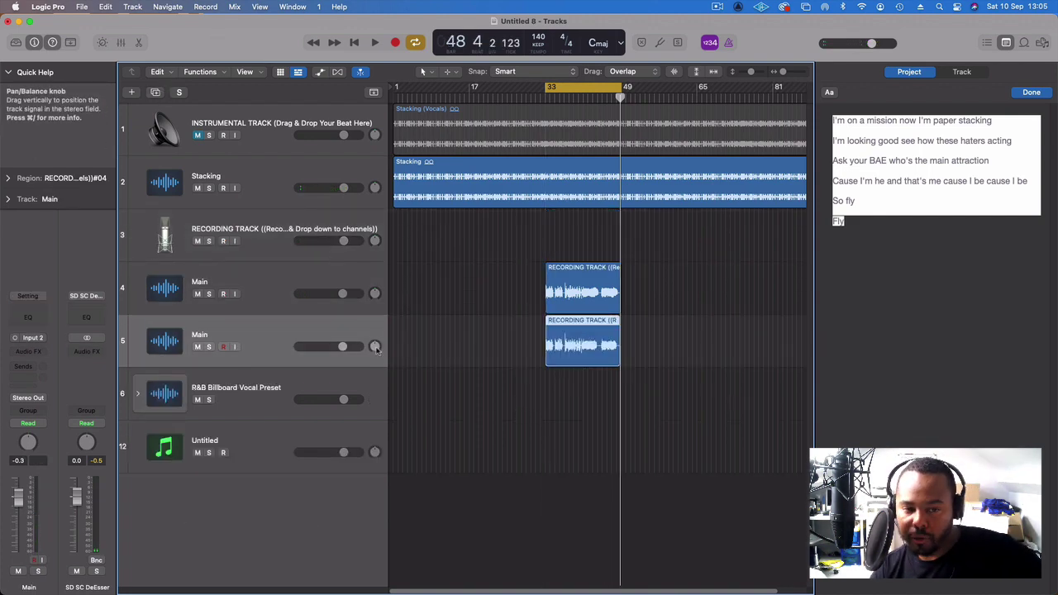
# Step: Pan the duplicated Main track to -64 and rename it BV
pyautogui.moveTo(374, 346); pyautogui.dragTo(374, 368)
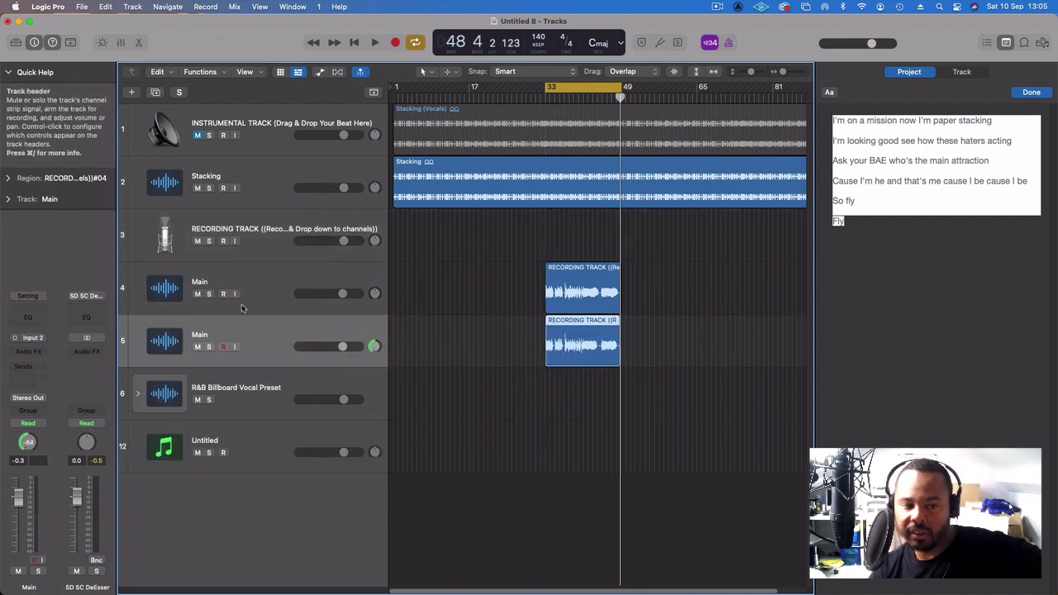
pyautogui.doubleClick(200, 334)
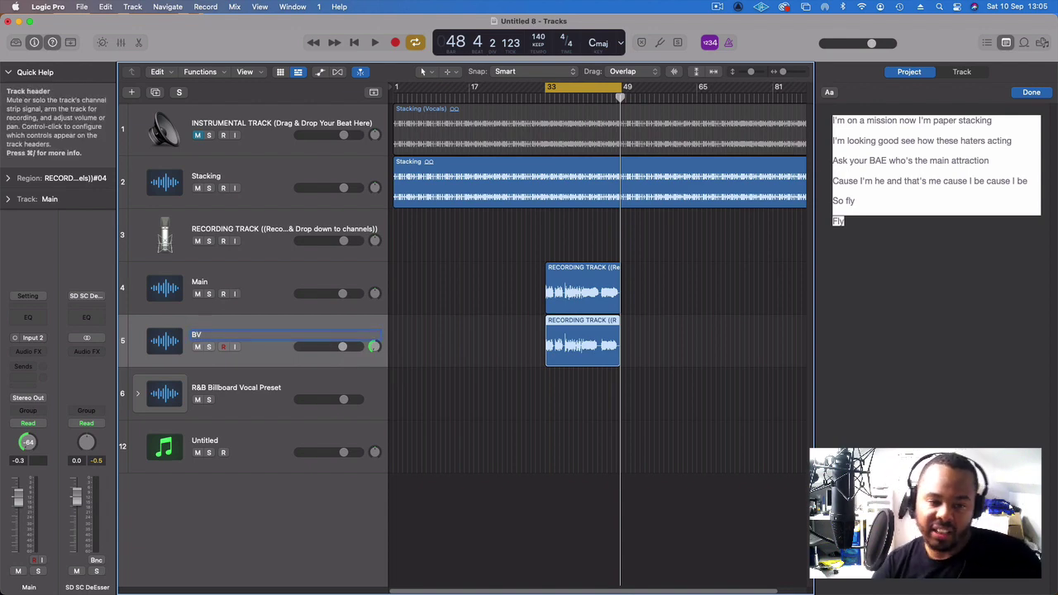
pyautogui.write('BV')
# Step: Record a third vocal take on the RECORDING TRACK over the bar 33 to 49 cycle
pyautogui.click(269, 233)
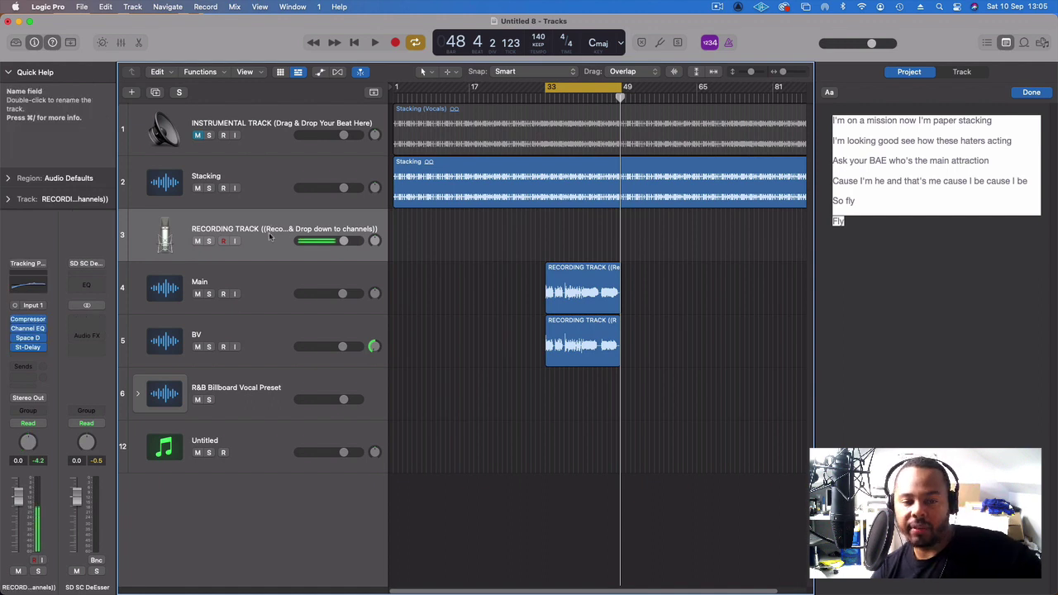
pyautogui.press('r')
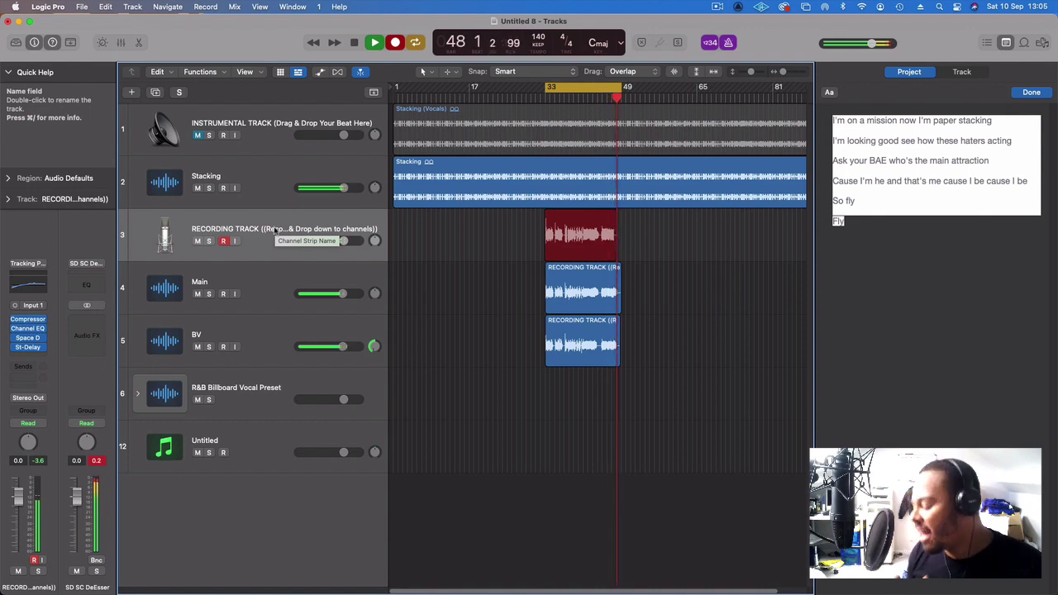
pyautogui.press('space')
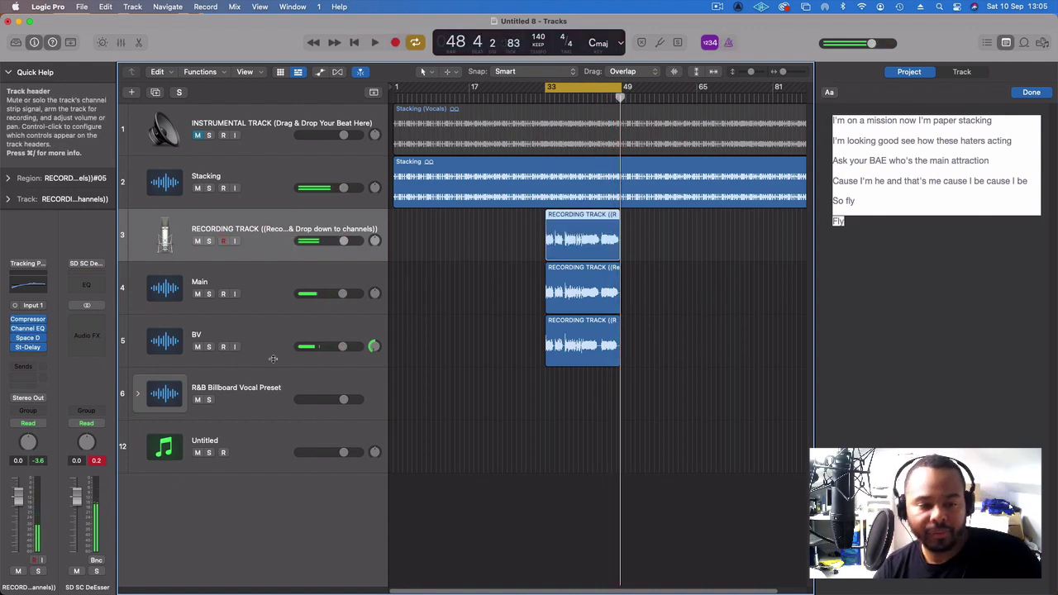
# Step: Duplicate the BV track and move the third vocal take from the RECORDING TRACK onto the duplicate
pyautogui.click(273, 346)
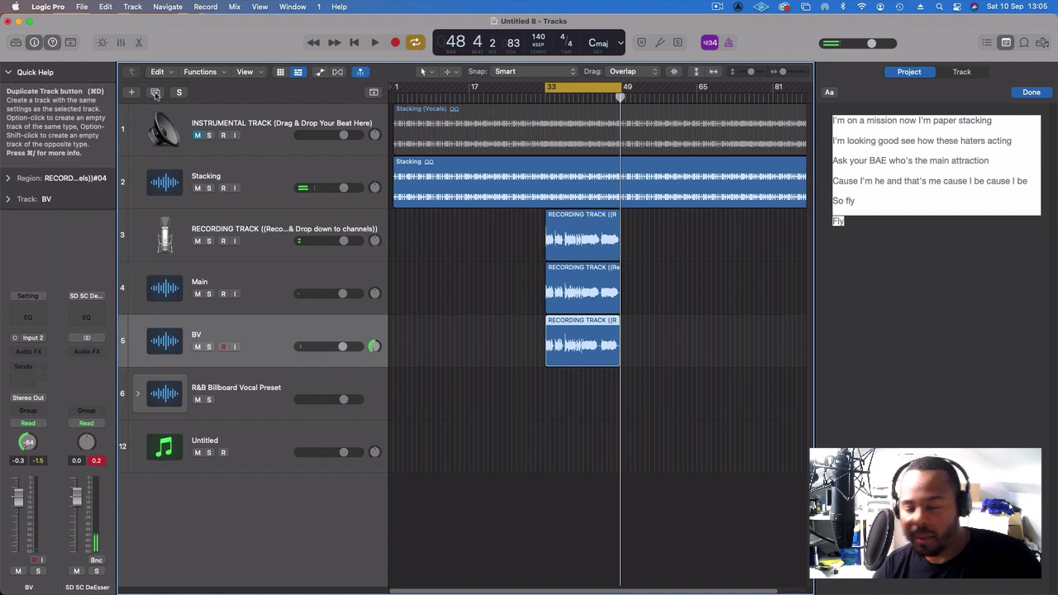
pyautogui.click(155, 93)
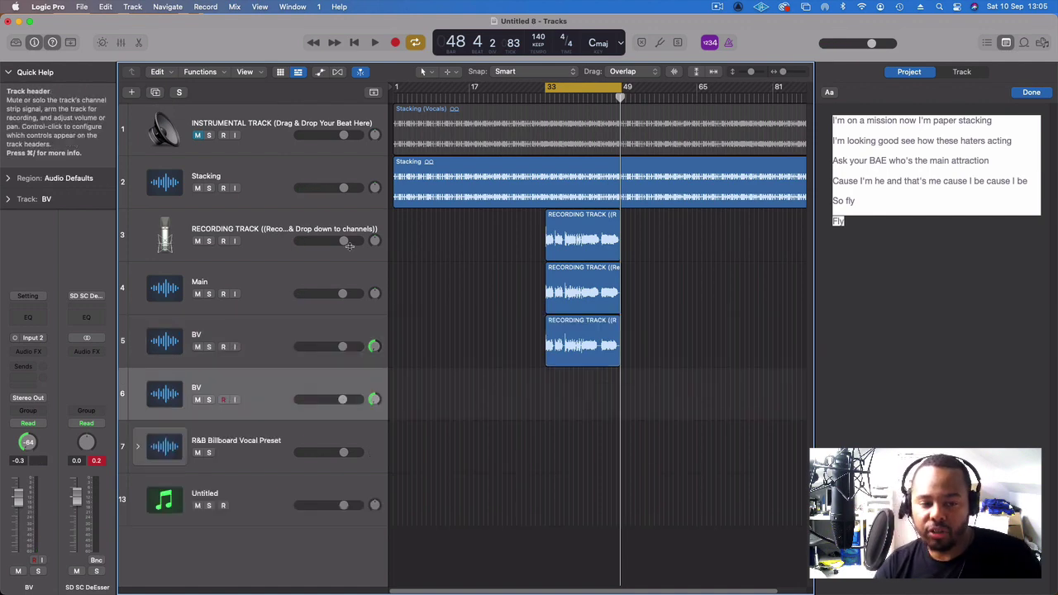
pyautogui.moveTo(564, 230); pyautogui.dragTo(564, 388)
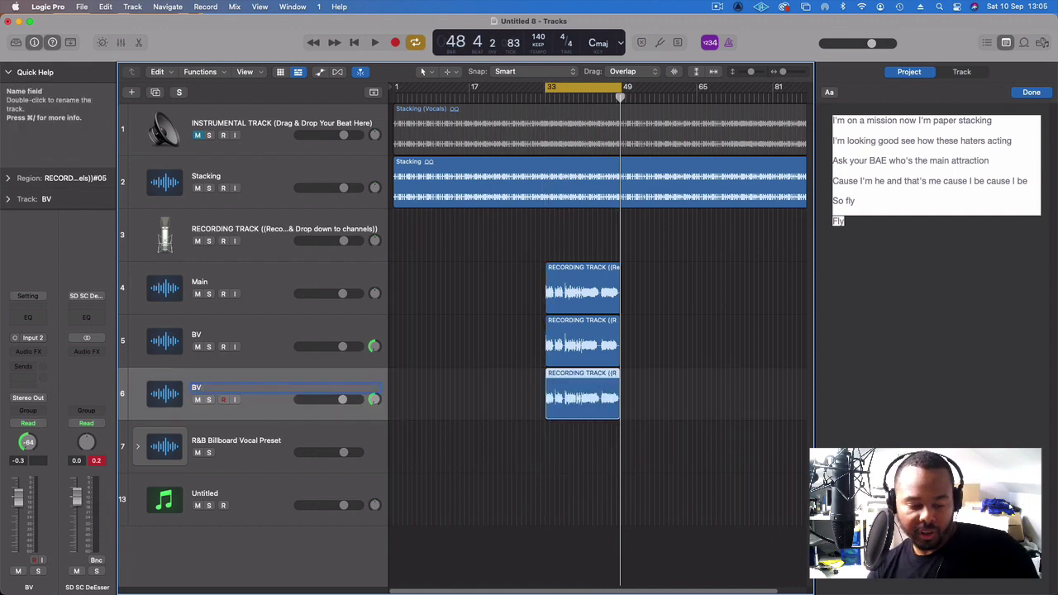
# Step: Rename the duplicated backing track BV R and the original BV L, and pan BV R to +63
pyautogui.click(209, 331)
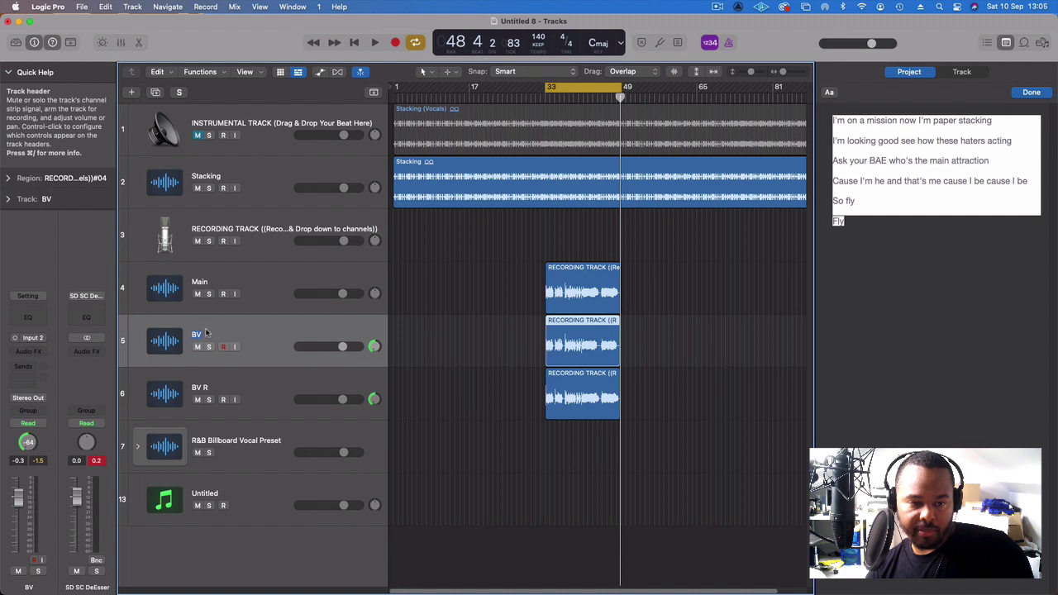
pyautogui.doubleClick(206, 333)
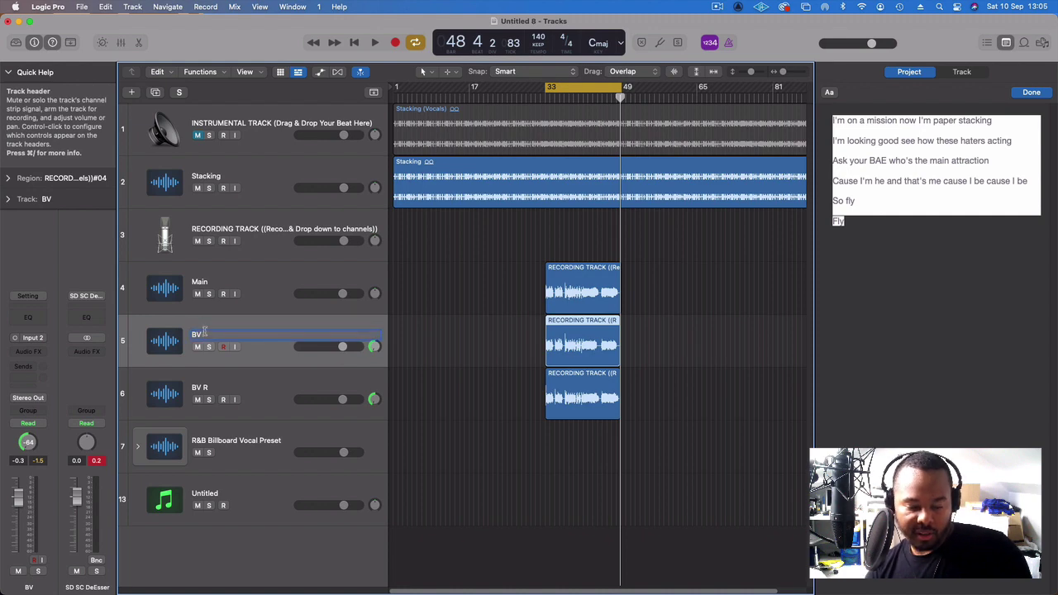
pyautogui.click(264, 289)
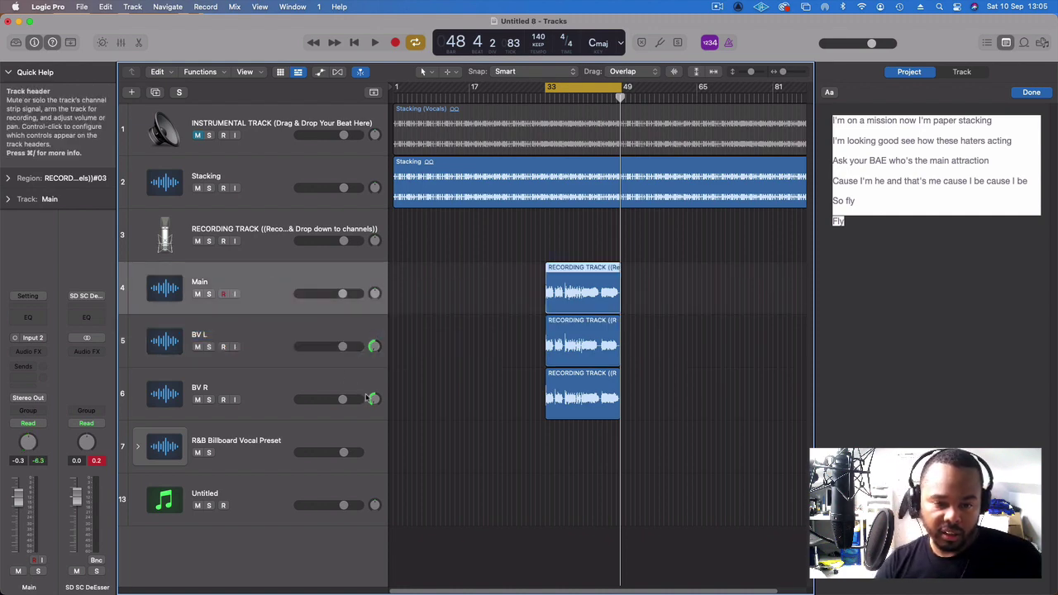
# Step: Play back the stacked vocals and lower the volume of Main, BV L and BV R together to -8.4 dB
pyautogui.press('space')
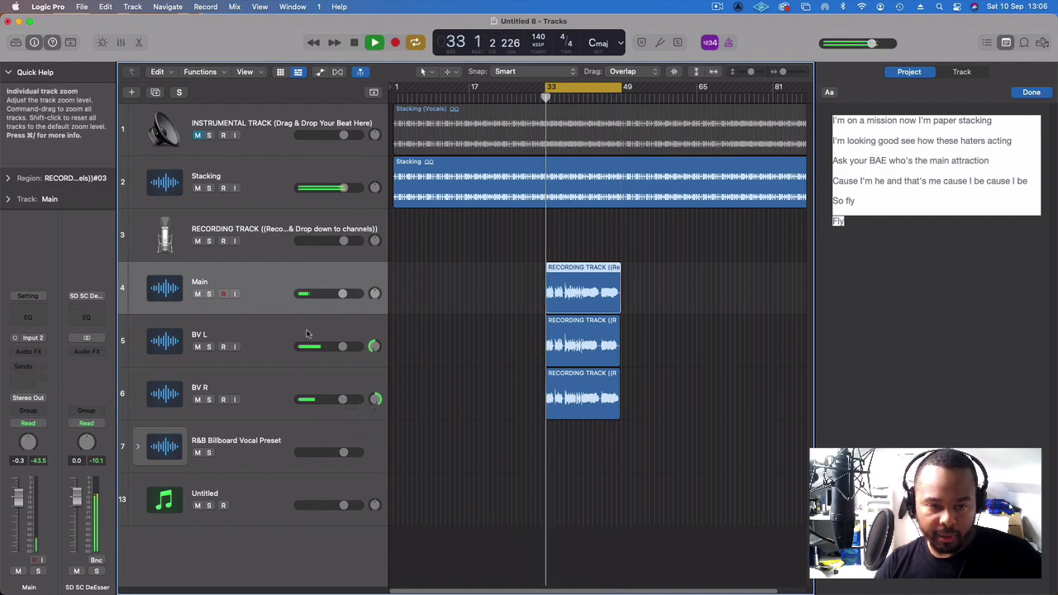
pyautogui.click(289, 350)
pyautogui.keyDown('shift'); pyautogui.click(278, 294); pyautogui.keyUp('shift')
pyautogui.press('space')
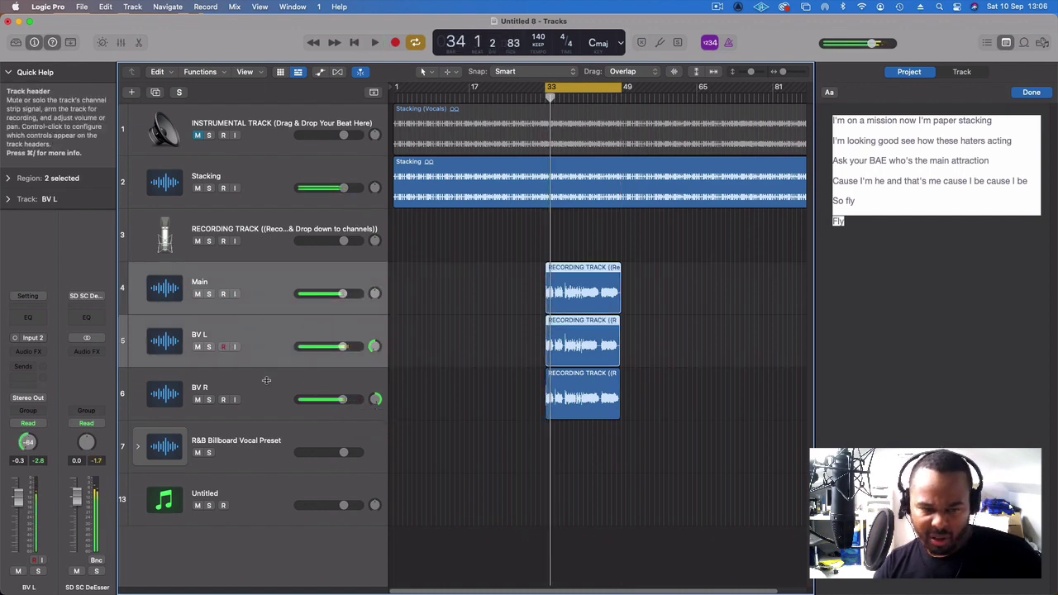
pyautogui.keyDown('shift'); pyautogui.click(327, 397); pyautogui.keyUp('shift')
pyautogui.moveTo(327, 397); pyautogui.dragTo(296, 402)
pyautogui.press('space')
pyautogui.press('space')
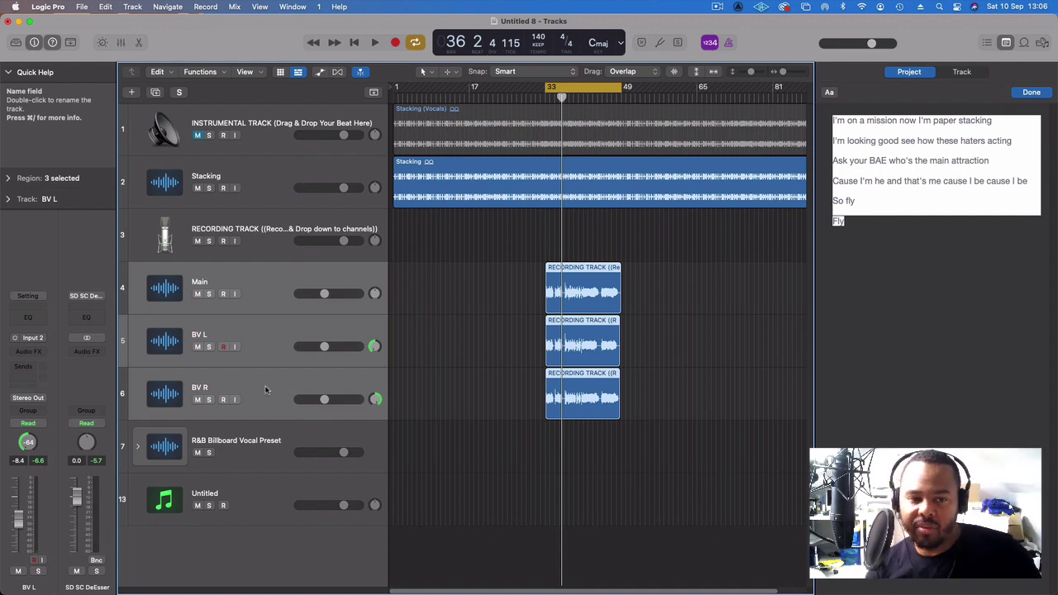
# Step: Record a fourth vocal take on the RECORDING TRACK over the bar 33 to 49 cycle
pyautogui.click(271, 243)
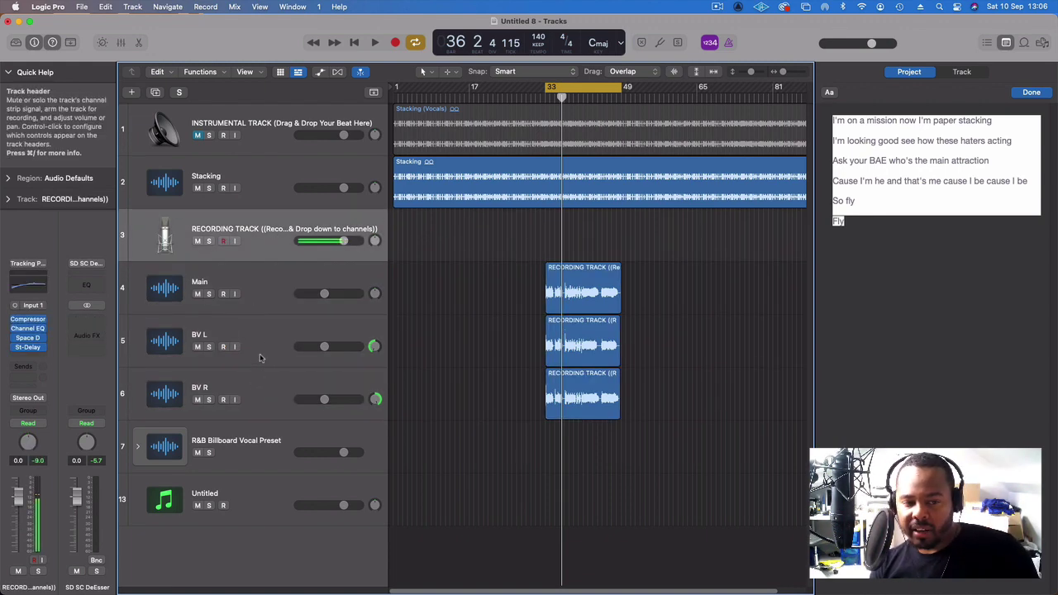
pyautogui.click(259, 402)
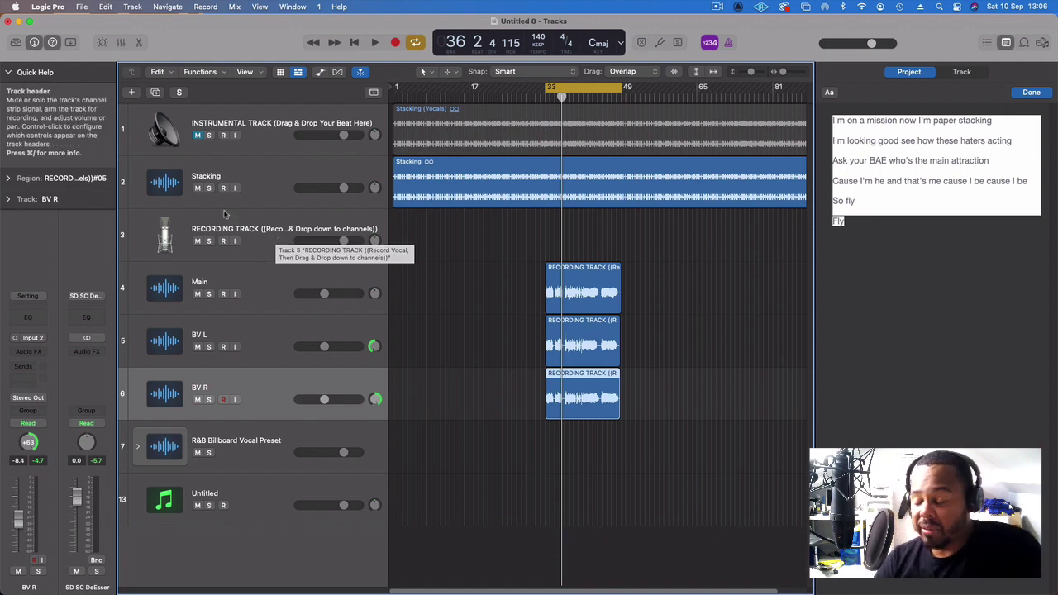
pyautogui.click(270, 242)
pyautogui.press('space')
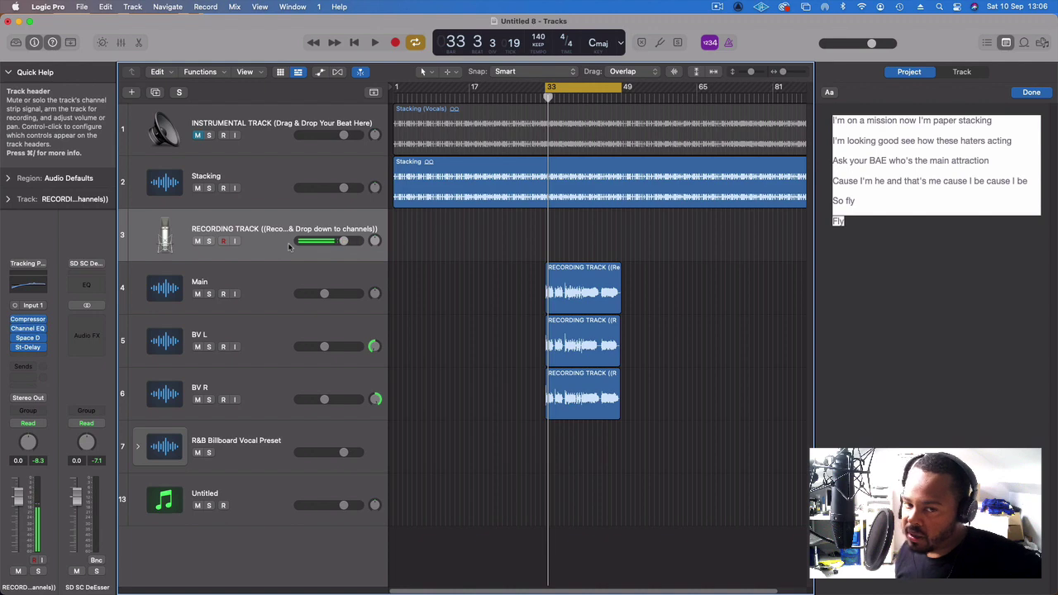
pyautogui.press('r')
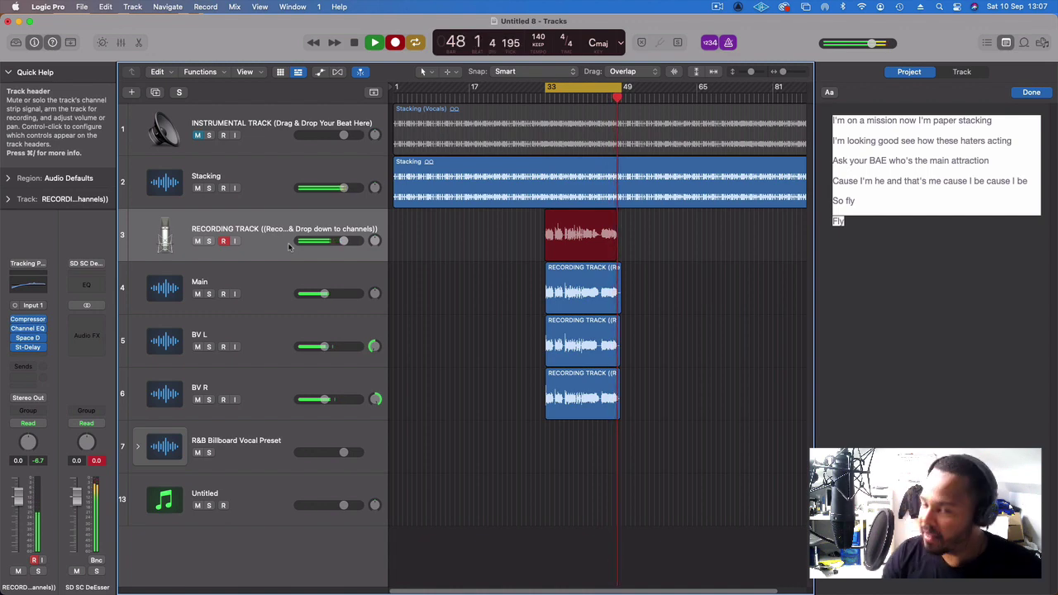
pyautogui.press('space')
# Step: Duplicate the BV R track, place the fourth vocal take on the duplicate, pan it to +6 and play back the result
pyautogui.click(256, 410)
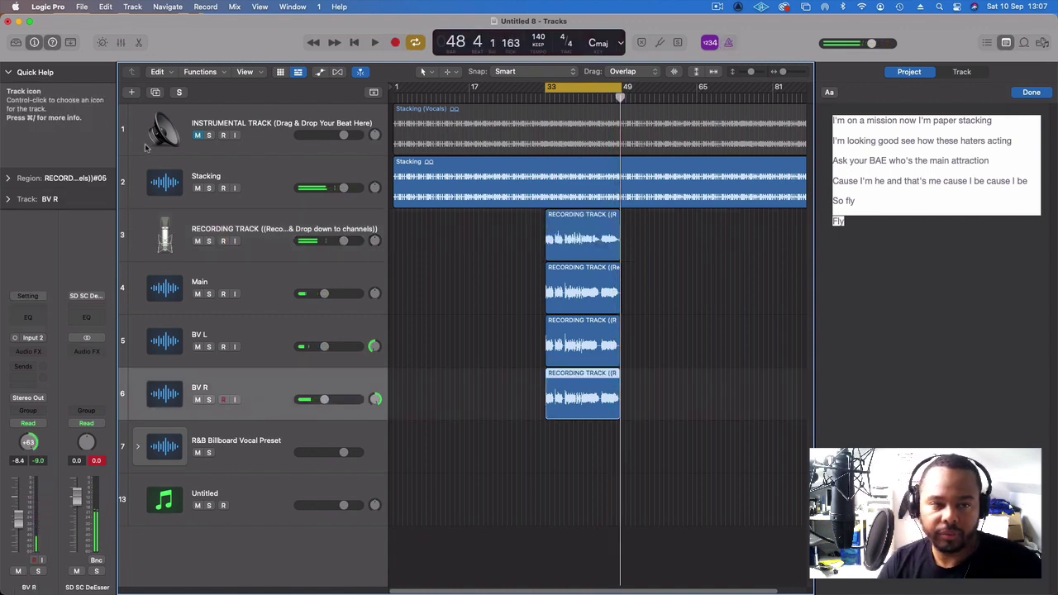
pyautogui.click(154, 91)
pyautogui.moveTo(570, 254); pyautogui.dragTo(567, 466)
pyautogui.moveTo(375, 452); pyautogui.dragTo(375, 463)
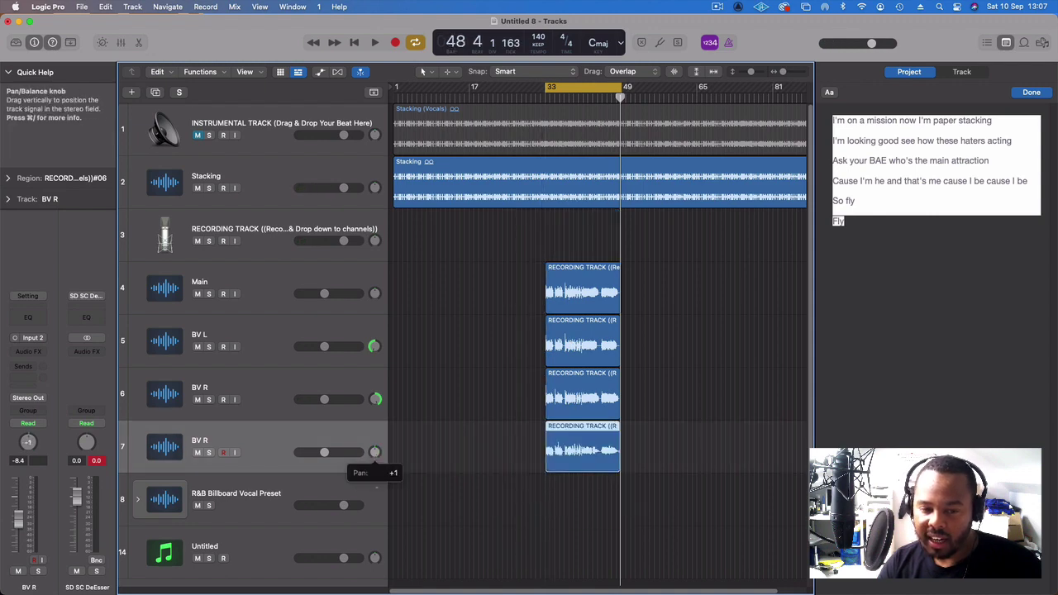
pyautogui.press('space')
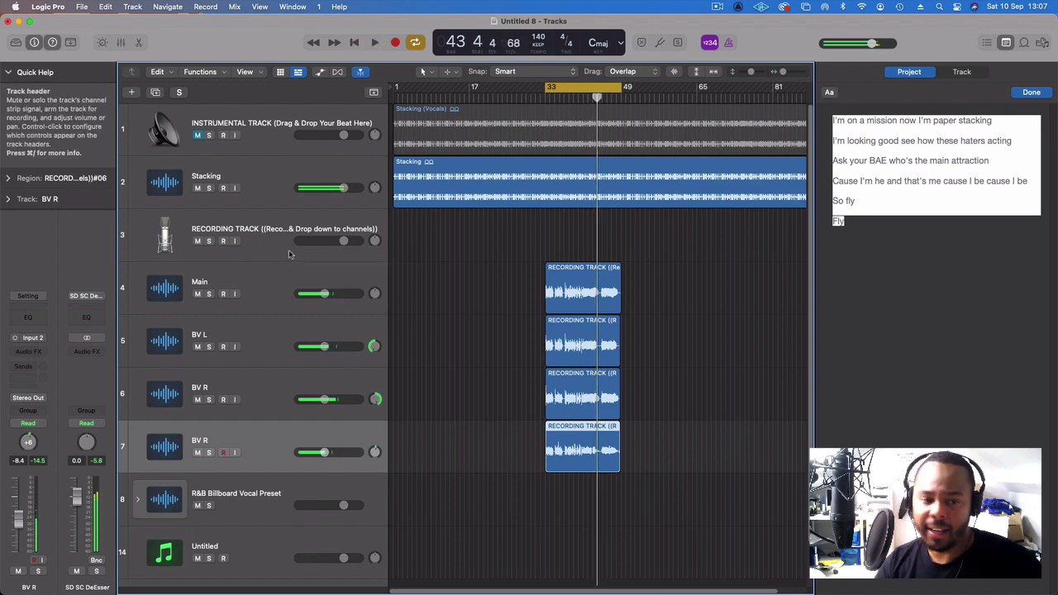
# Step: Record a fifth vocal take on the RECORDING TRACK over the bar 33 to 49 cycle, discarding the short false start
pyautogui.click(289, 254)
pyautogui.press('space')
pyautogui.press('space')
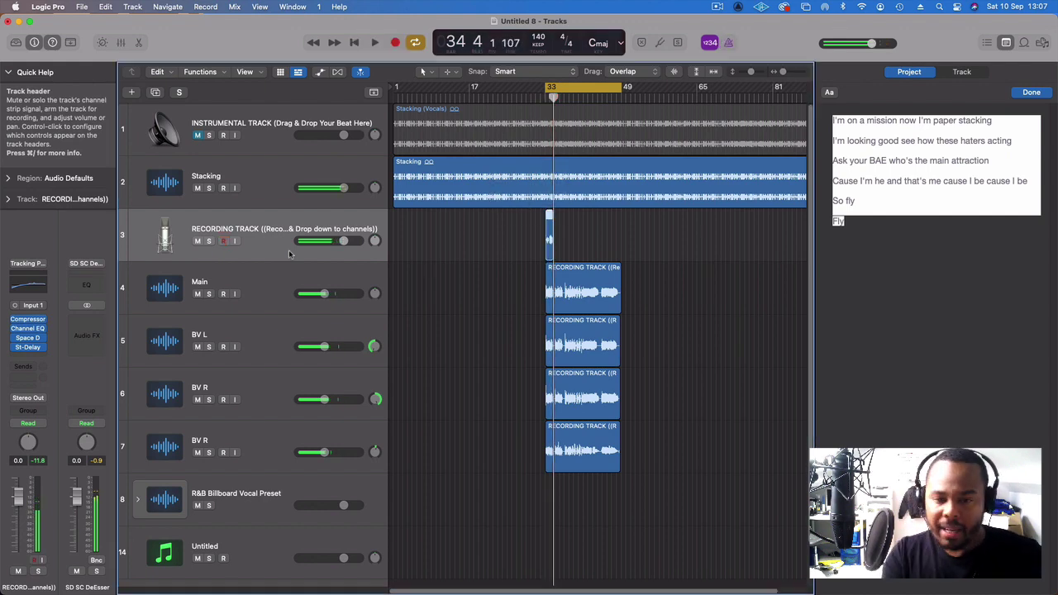
pyautogui.press('super+period')
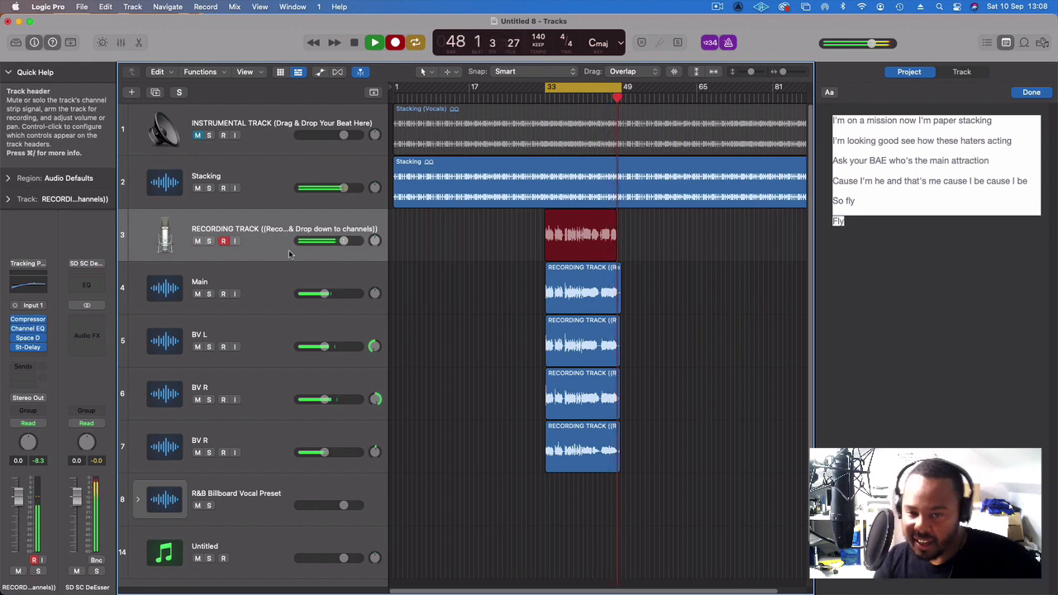
pyautogui.press('space')
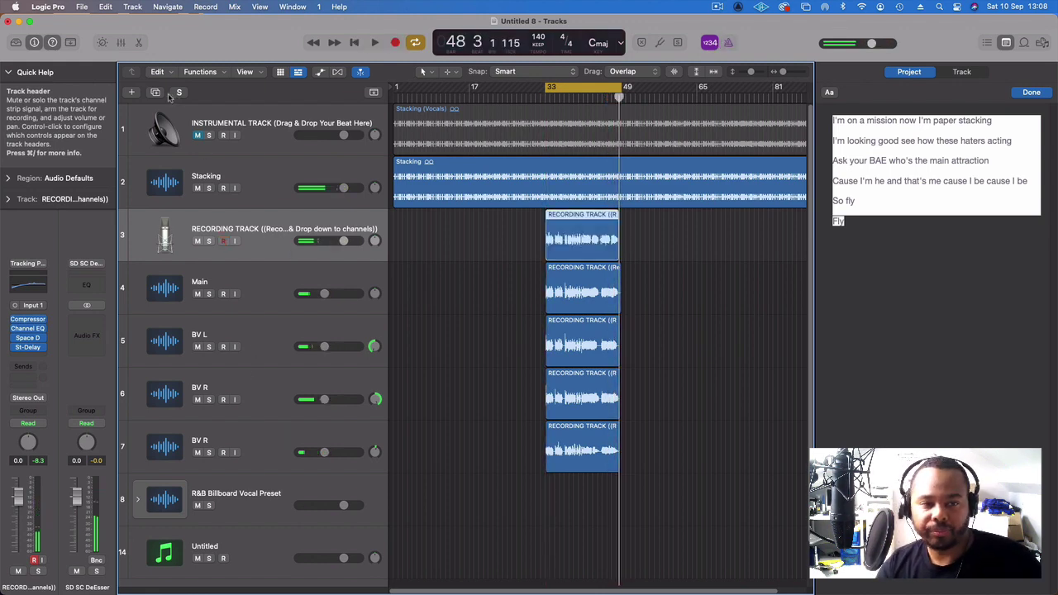
# Step: Duplicate the lower BV R track and move the fifth vocal take from the RECORDING TRACK onto the duplicate
pyautogui.click(273, 435)
pyautogui.press('super+d')
pyautogui.moveTo(567, 248); pyautogui.dragTo(568, 518)
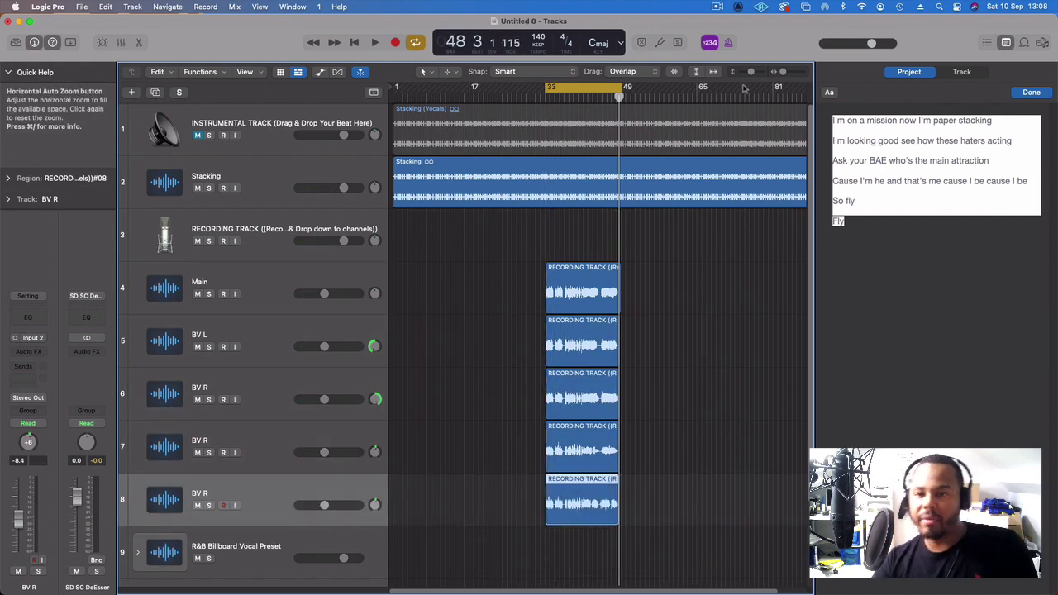
# Step: Rename the lowest BV R track, holding the fifth vocal take, as HARMONY
pyautogui.moveTo(754, 72); pyautogui.dragTo(748, 72)
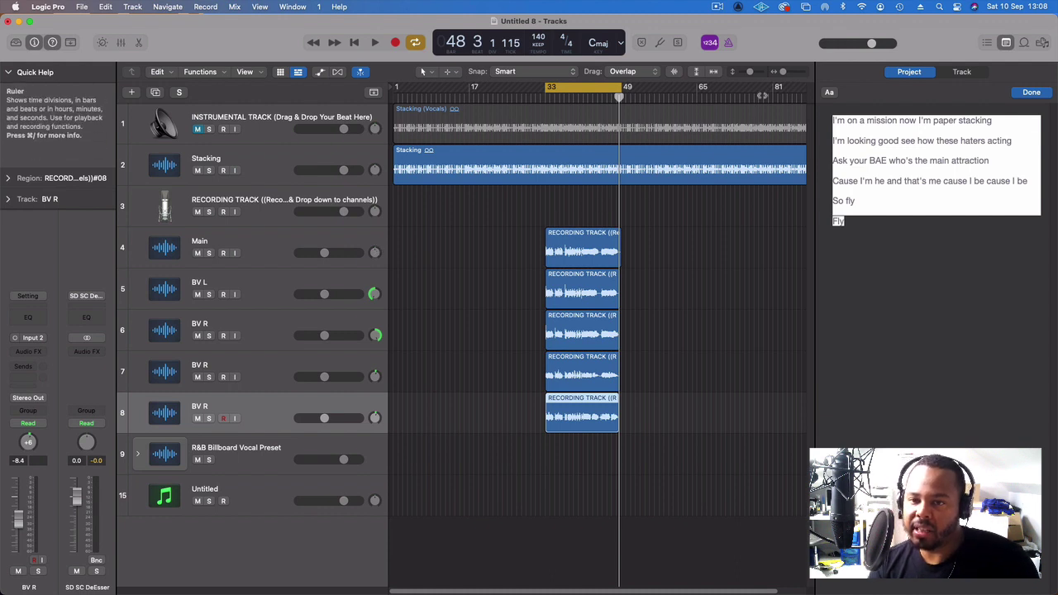
pyautogui.click(753, 74)
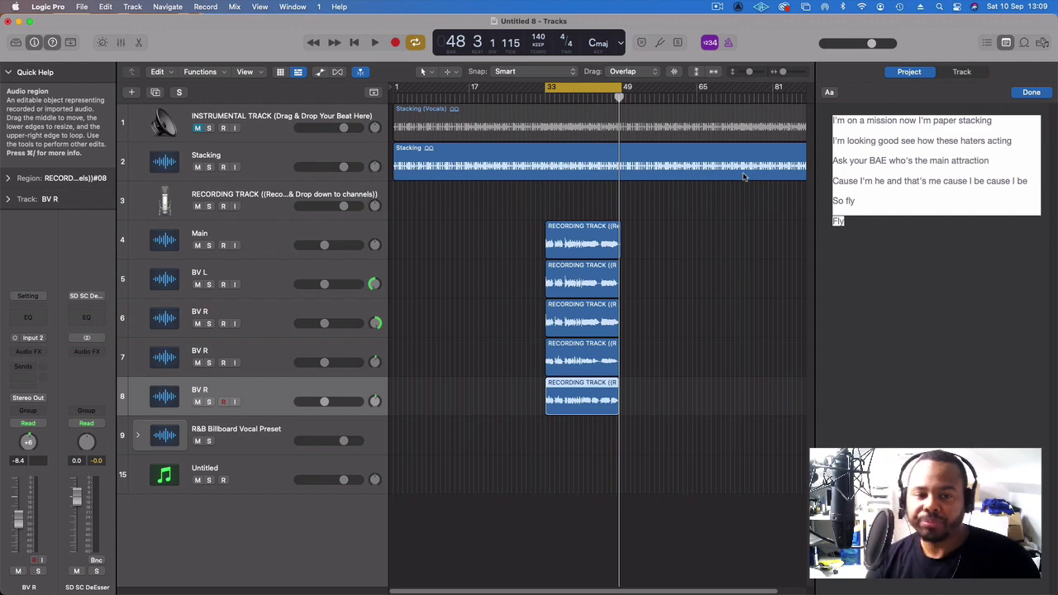
pyautogui.click(278, 250)
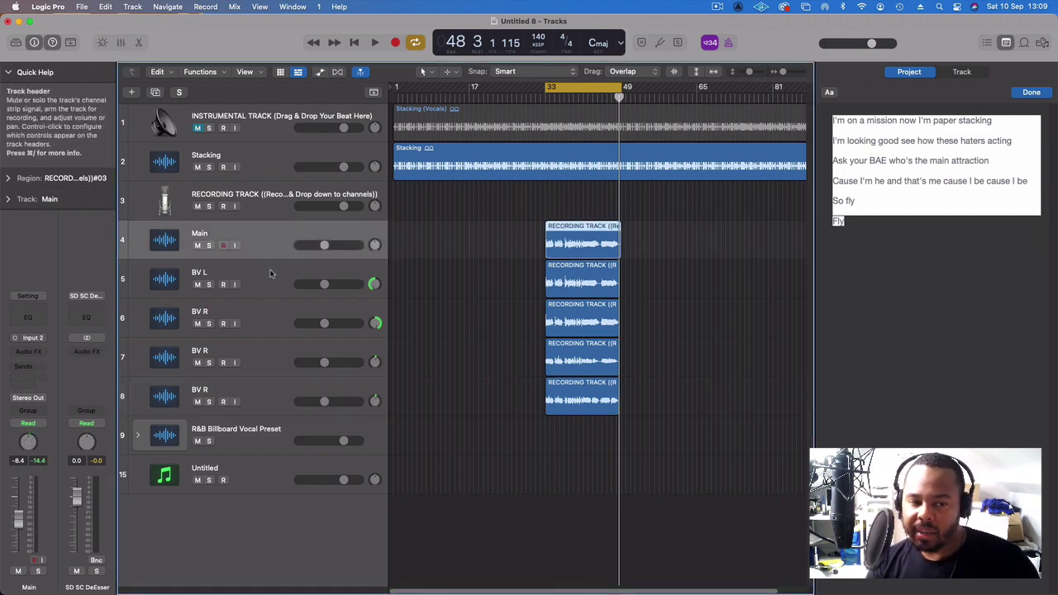
pyautogui.doubleClick(199, 390)
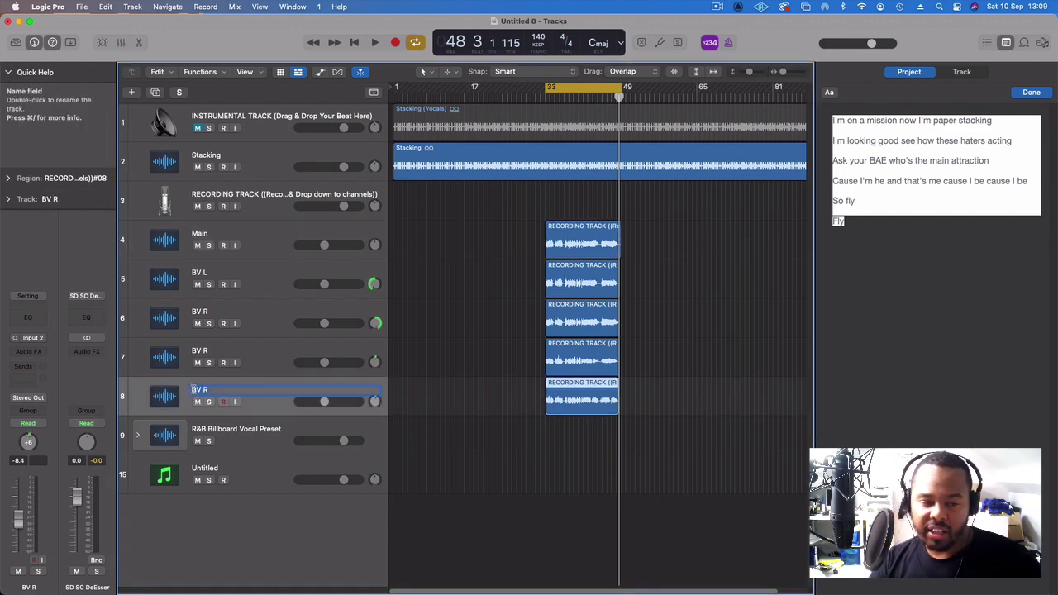
pyautogui.write('AHRMONY')
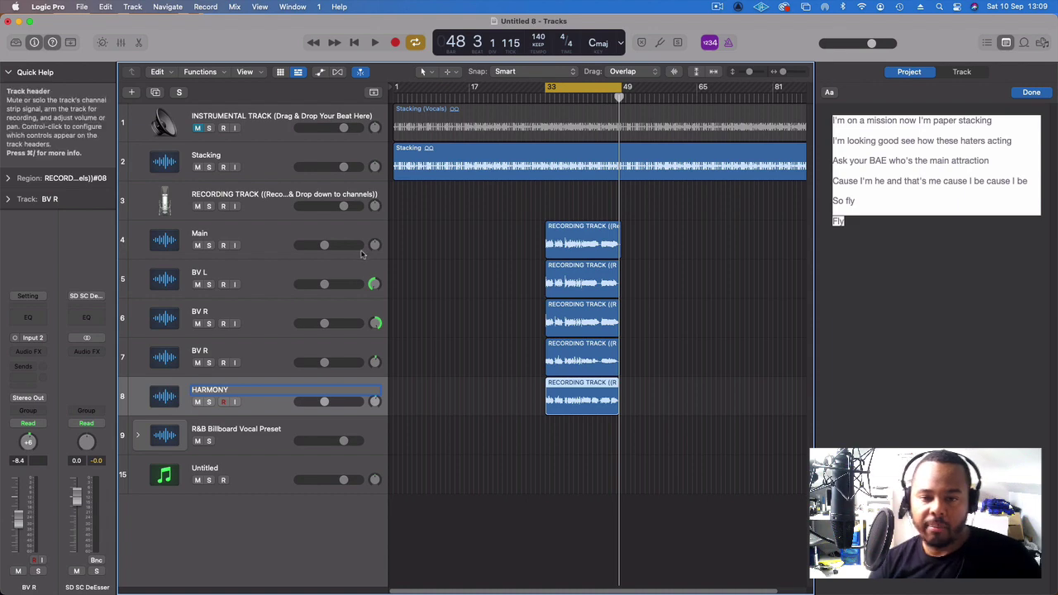
pyautogui.click(478, 343)
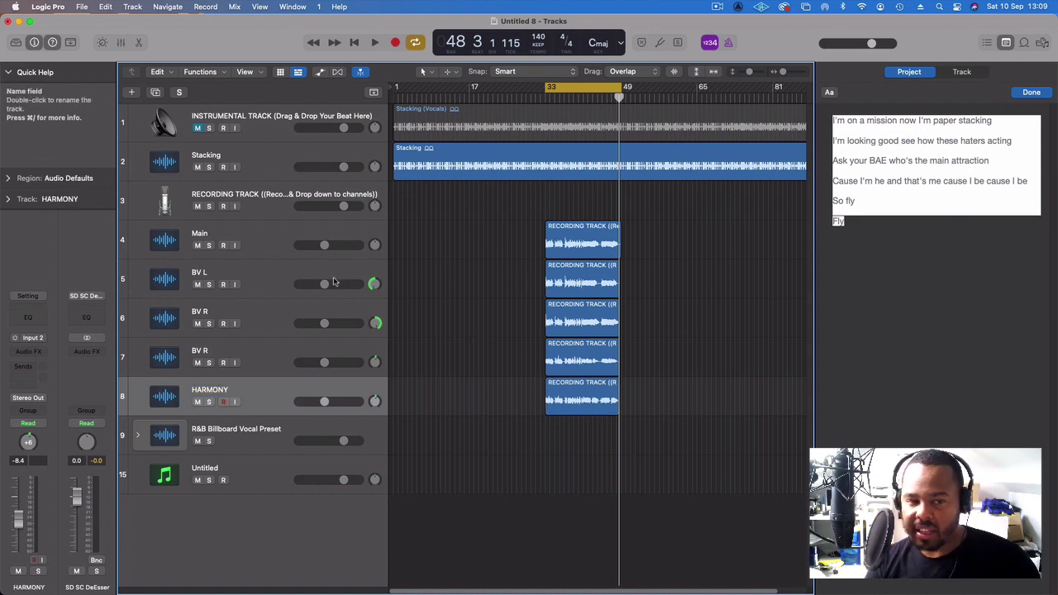
# Step: Expand the R&B Billboard Vocal Preset track stack and hide the project notes
pyautogui.click(240, 467)
pyautogui.click(236, 432)
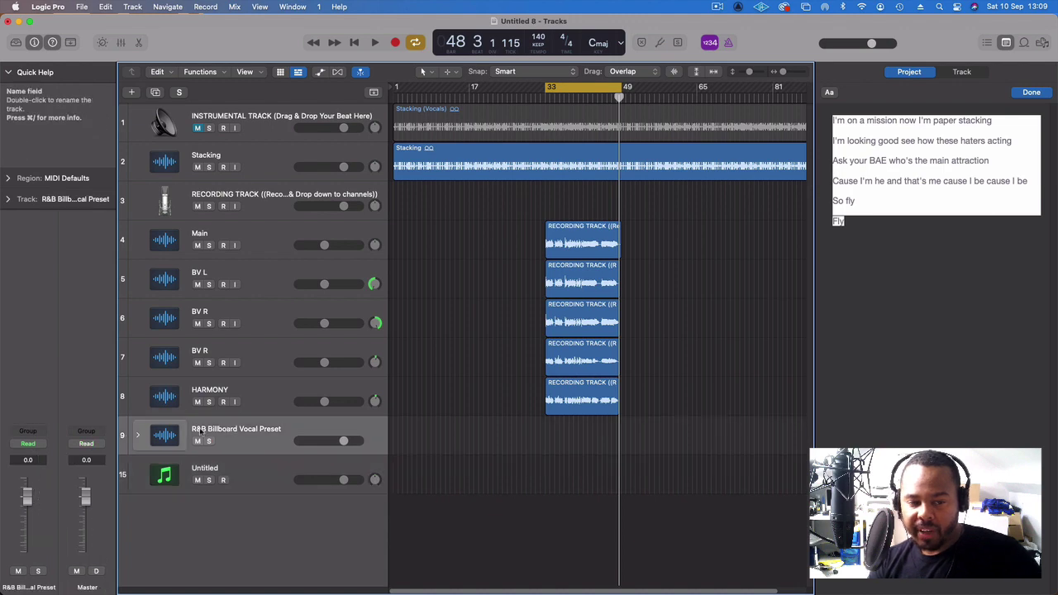
pyautogui.click(138, 435)
pyautogui.scroll(-2, 809, 236)
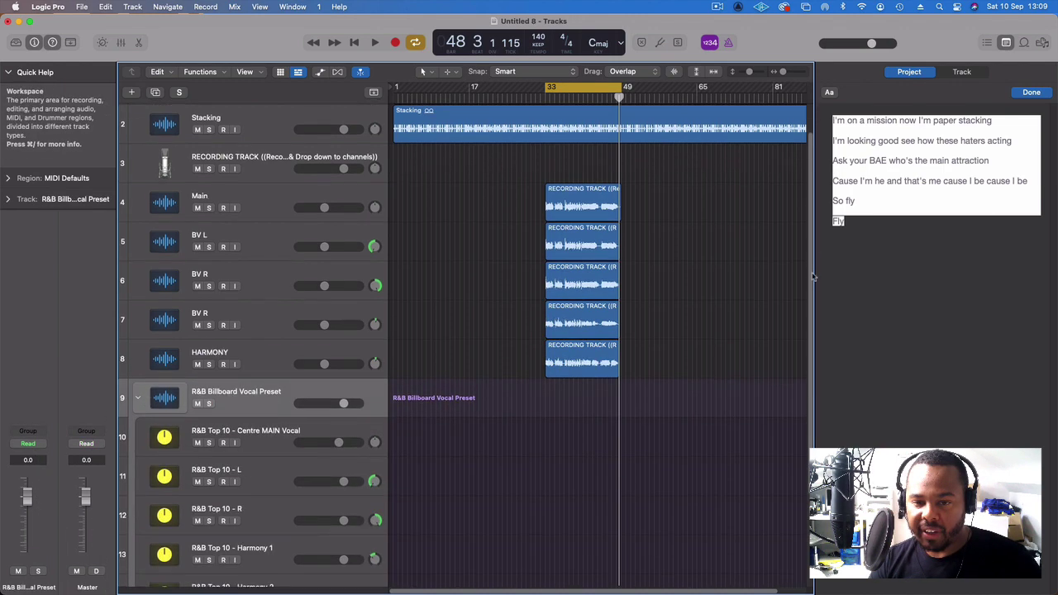
pyautogui.click(1006, 42)
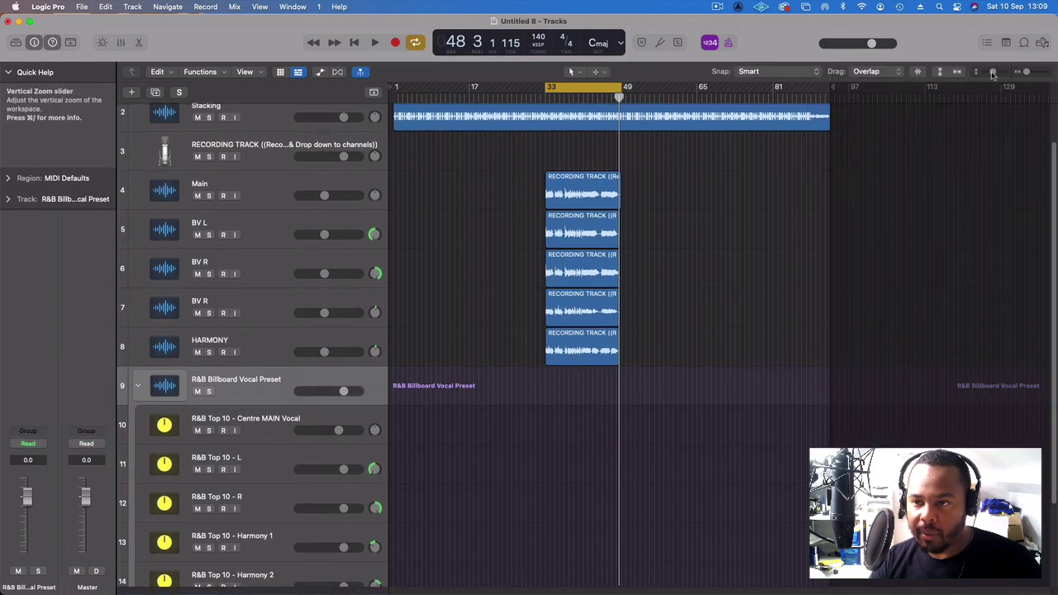
pyautogui.press('super+Down')
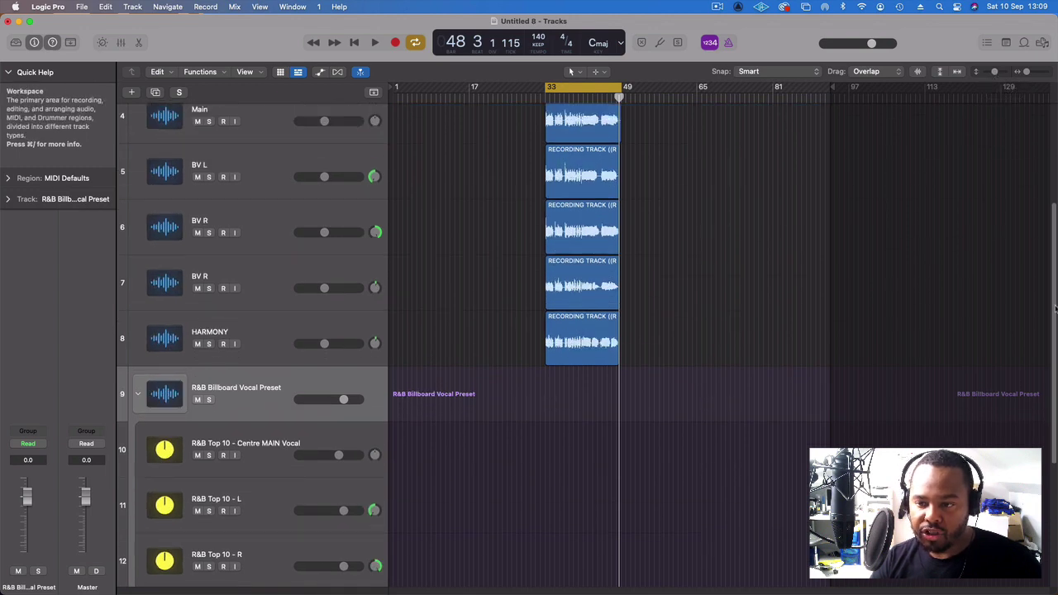
pyautogui.scroll(3, 248, 372)
# Step: Mute the HARMONY track, both BV R tracks and the BV L track
pyautogui.click(197, 411)
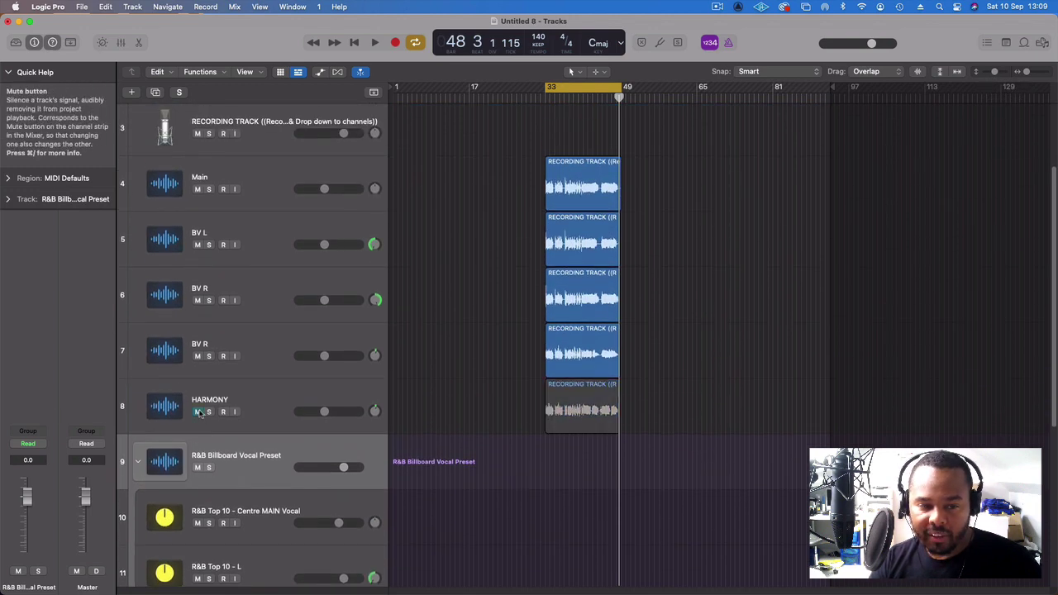
pyautogui.click(198, 355)
pyautogui.click(198, 300)
pyautogui.click(197, 245)
# Step: Move the Main vocal region onto the R&B Top 10 - Centre MAIN Vocal track and play it back through the preset
pyautogui.click(564, 199)
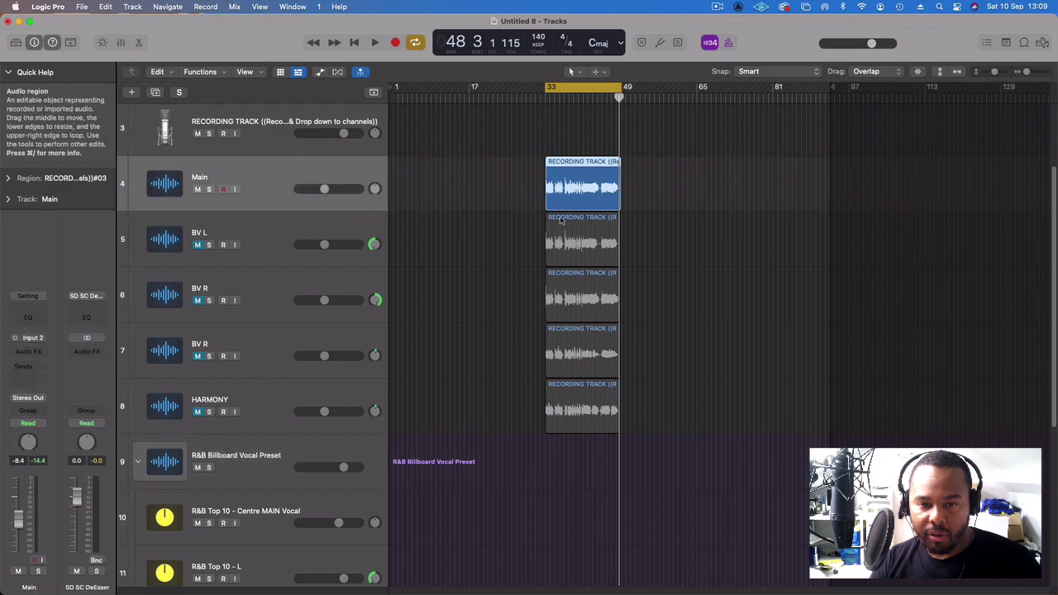
pyautogui.moveTo(570, 201); pyautogui.dragTo(567, 506)
pyautogui.scroll(-1, 409, 498)
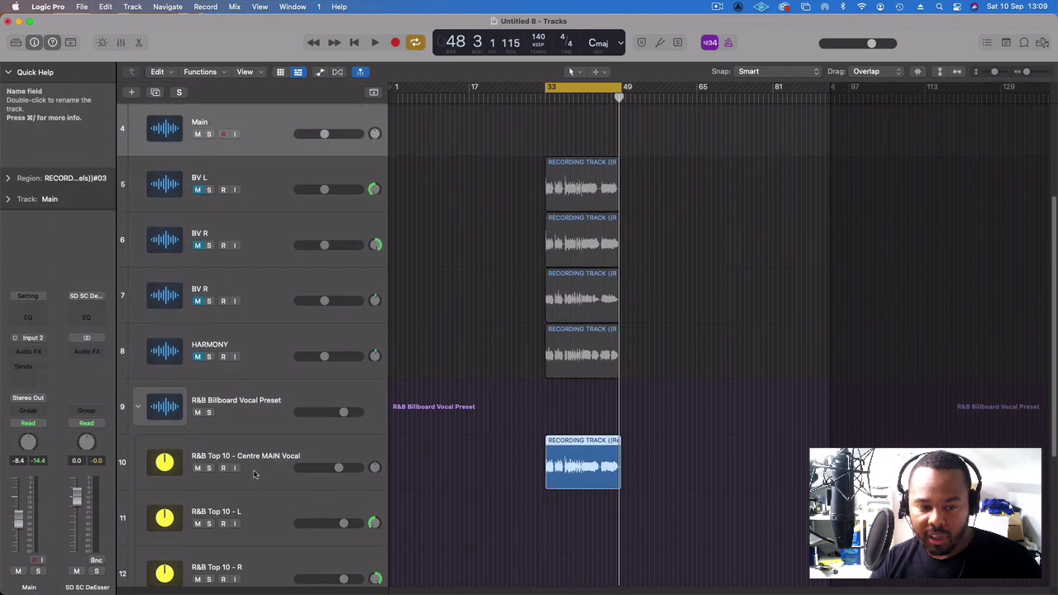
pyautogui.click(281, 468)
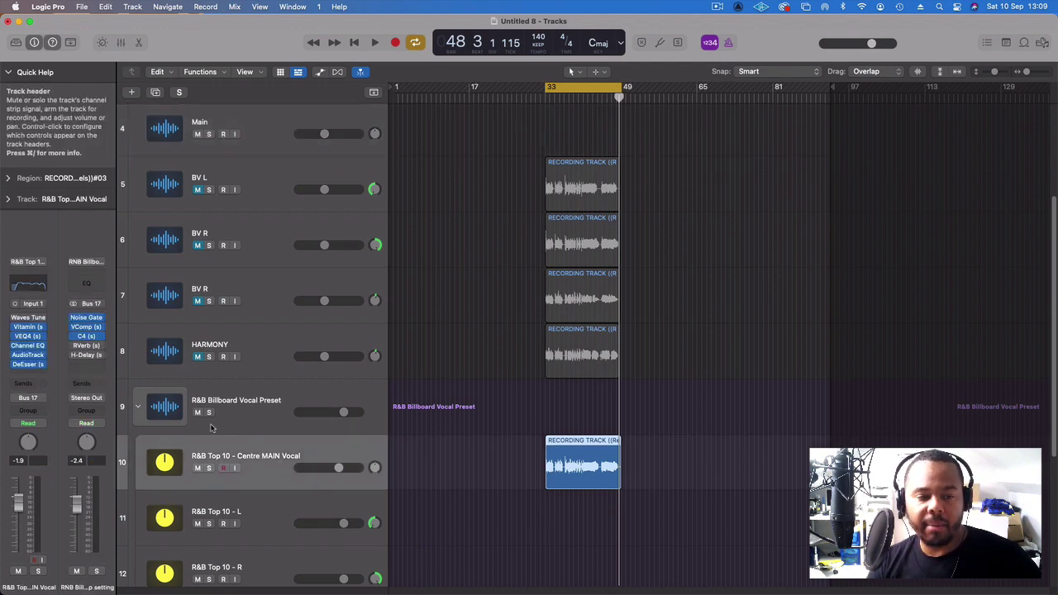
pyautogui.press('space')
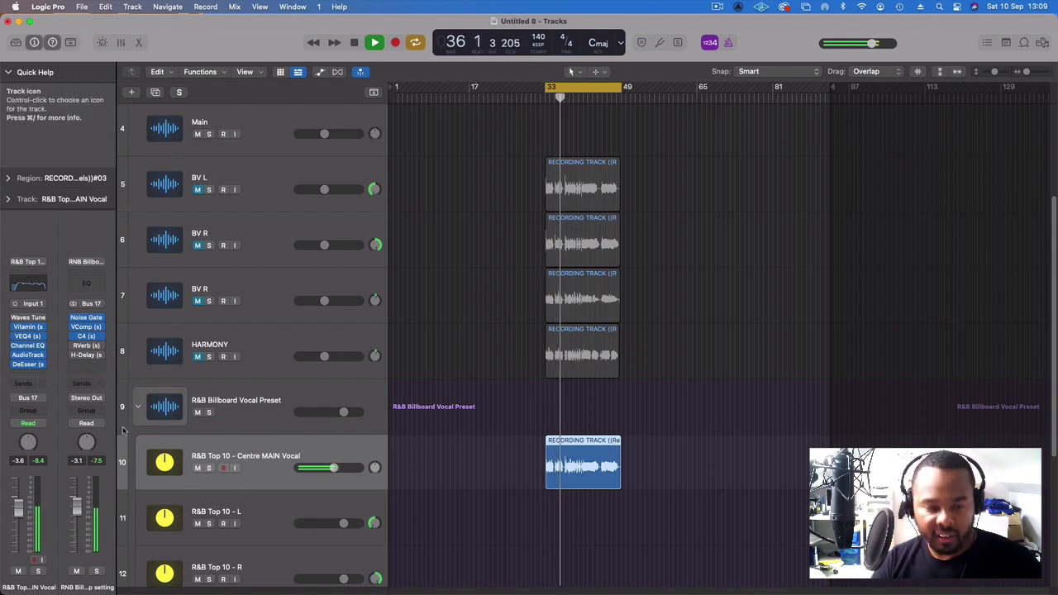
# Step: Turn RVerb and H-Delay back on in the RNB Billboard bus channel and set RVerb's wet/dry to 16 during playback
pyautogui.press('space')
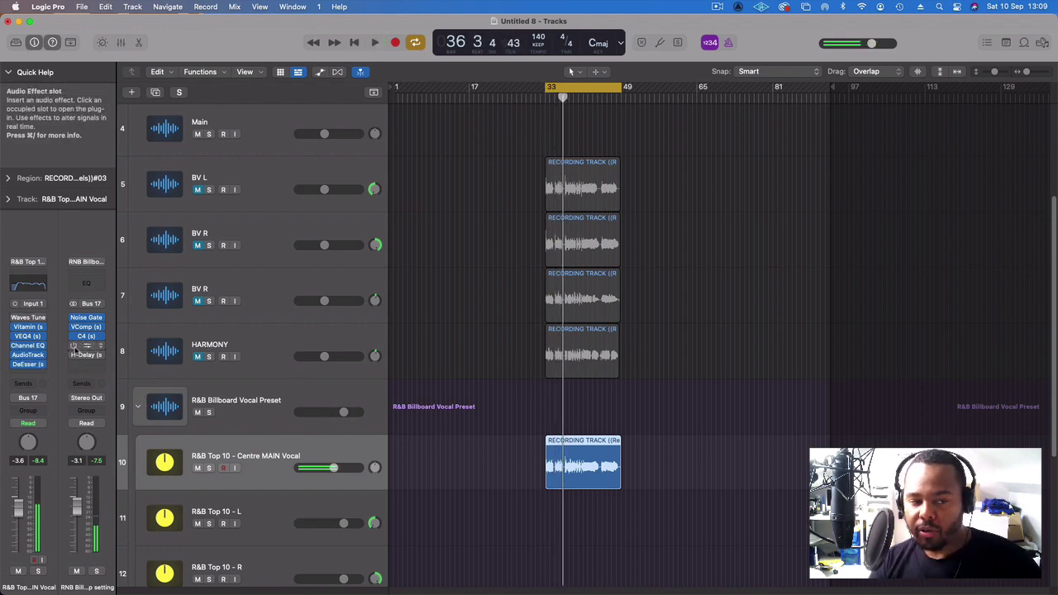
pyautogui.press('space')
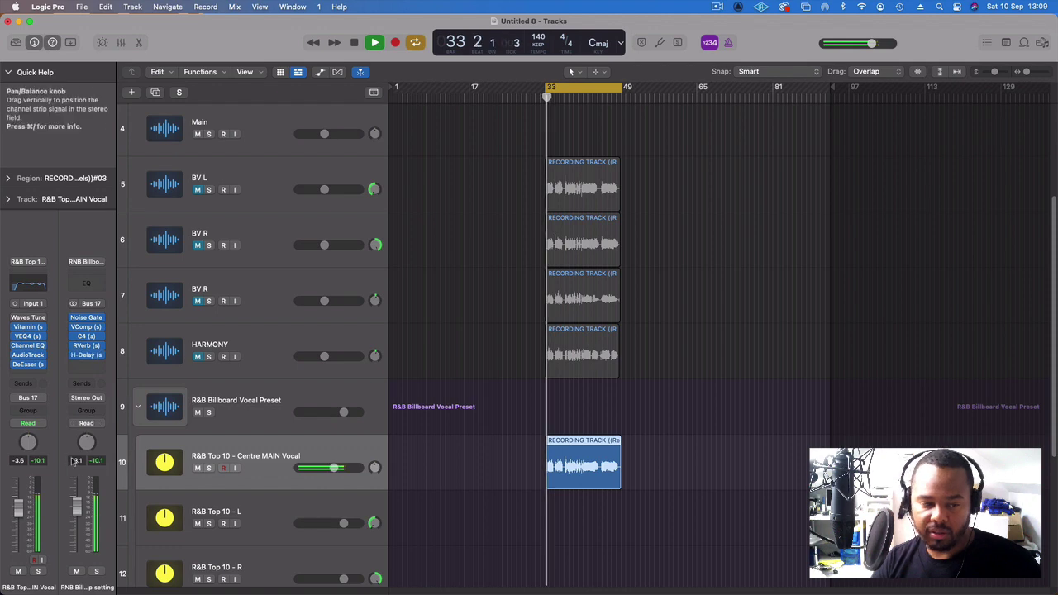
pyautogui.press('v')
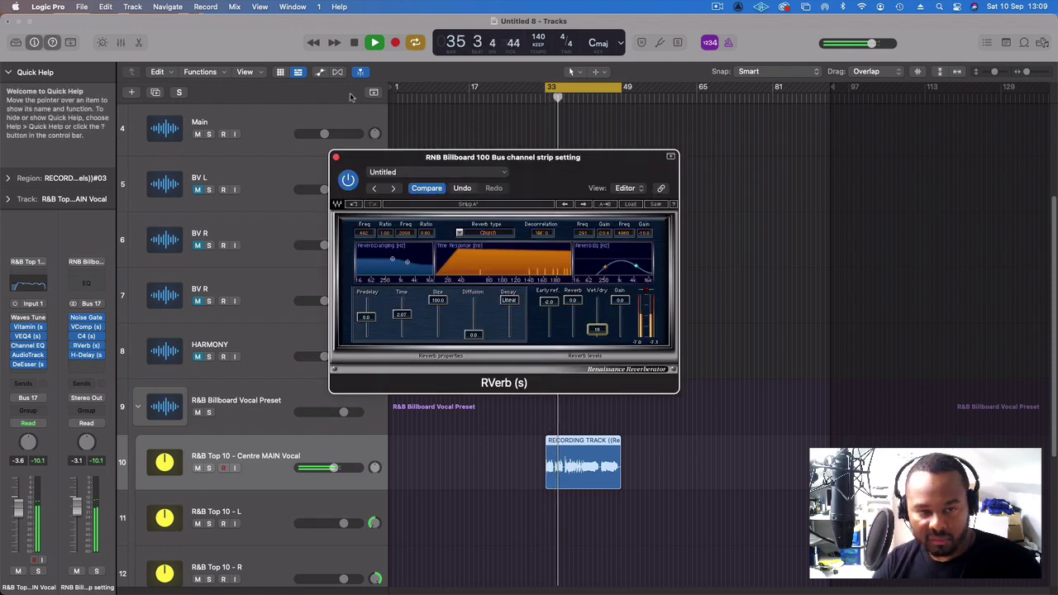
pyautogui.click(335, 157)
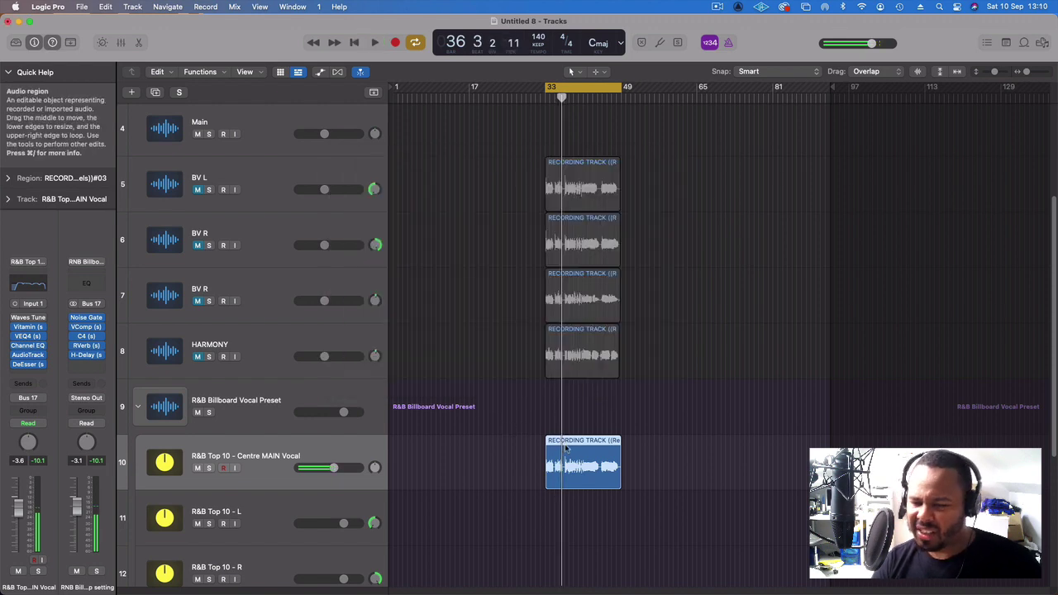
# Step: Move the main vocal region back to the Main track, play it without the preset, and return it to the Centre MAIN Vocal track
pyautogui.press('space')
pyautogui.moveTo(570, 463); pyautogui.dragTo(565, 146)
pyautogui.press('space')
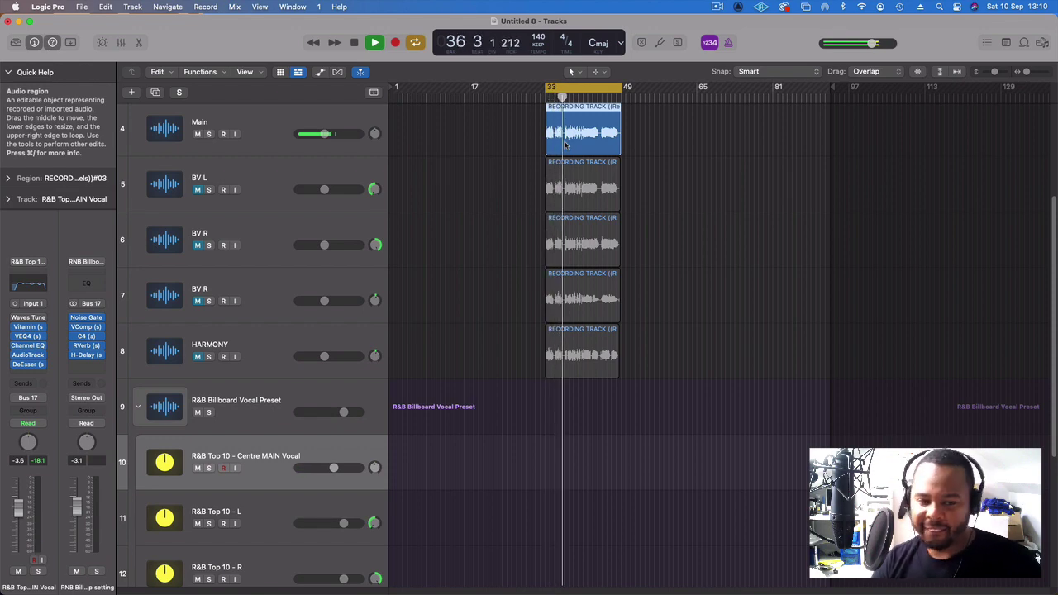
pyautogui.press('space')
pyautogui.moveTo(566, 146); pyautogui.dragTo(566, 445)
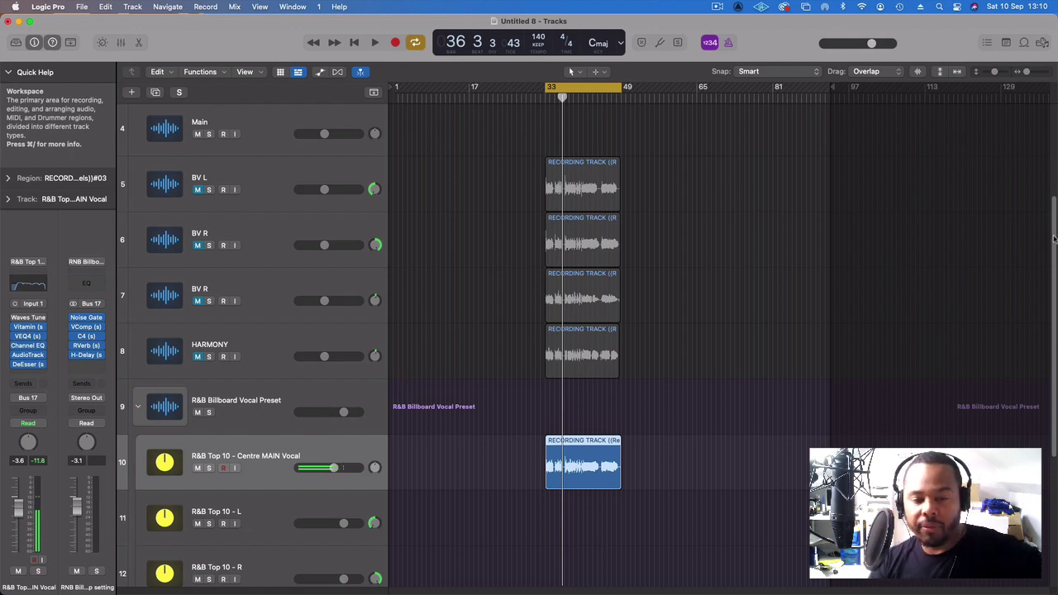
# Step: Play back the processed main vocal, and move the BV L and BV R regions onto R&B Top 10 - L and R
pyautogui.moveTo(1055, 239); pyautogui.dragTo(1055, 260)
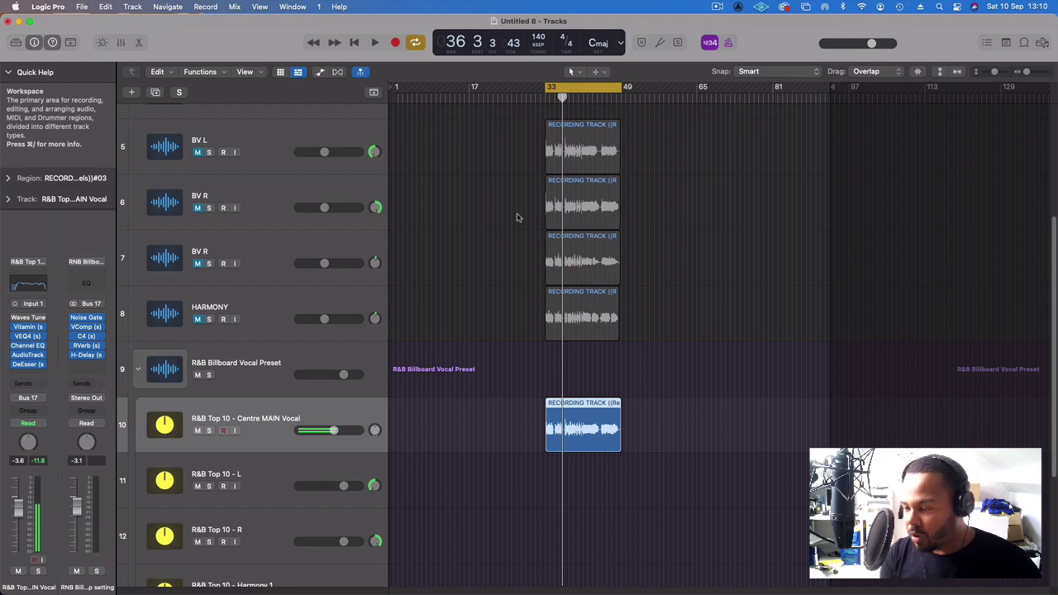
pyautogui.press('space')
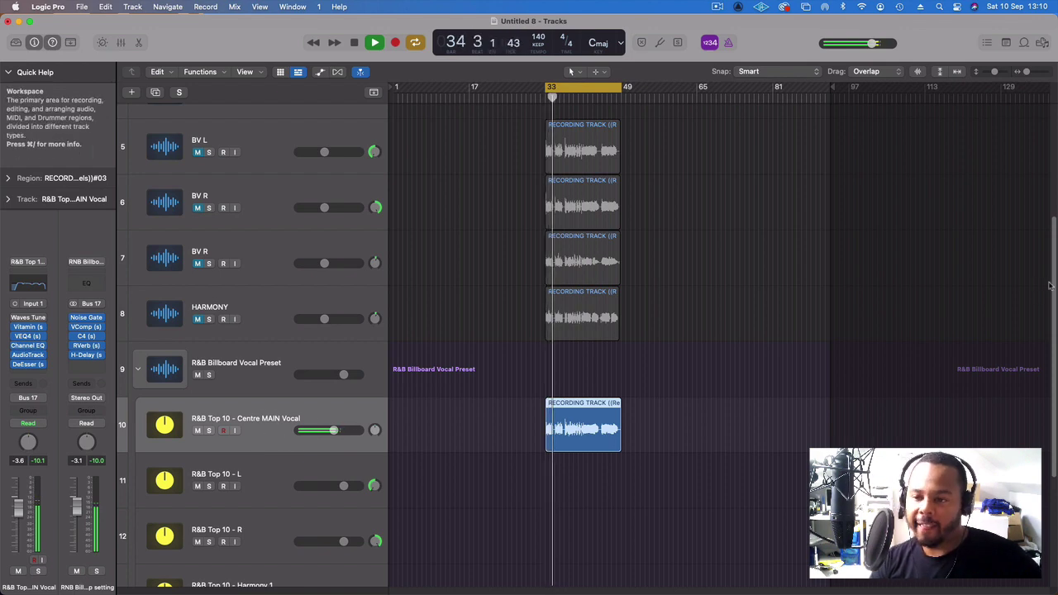
pyautogui.press('space')
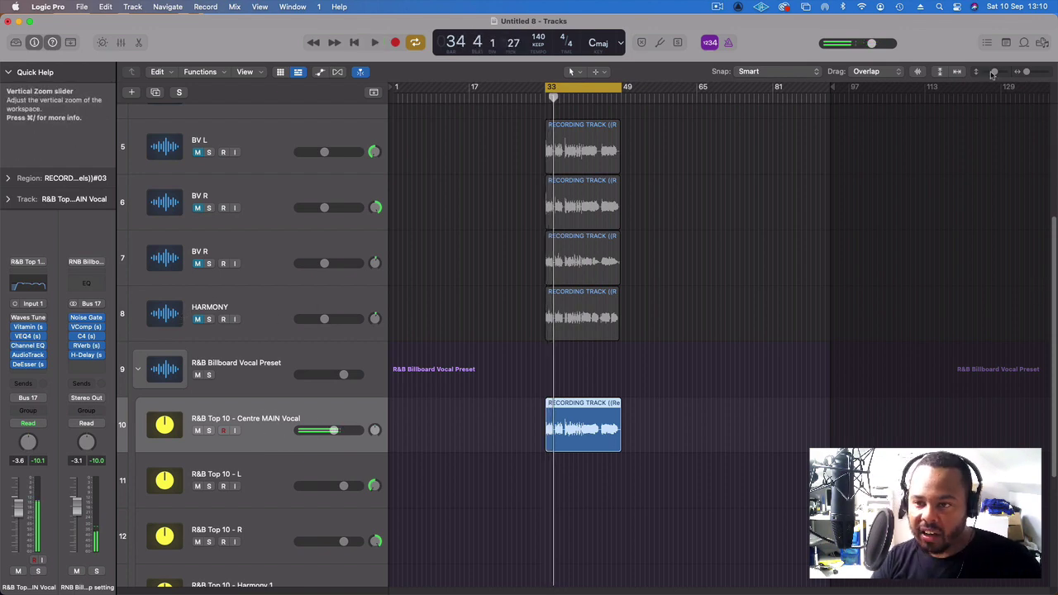
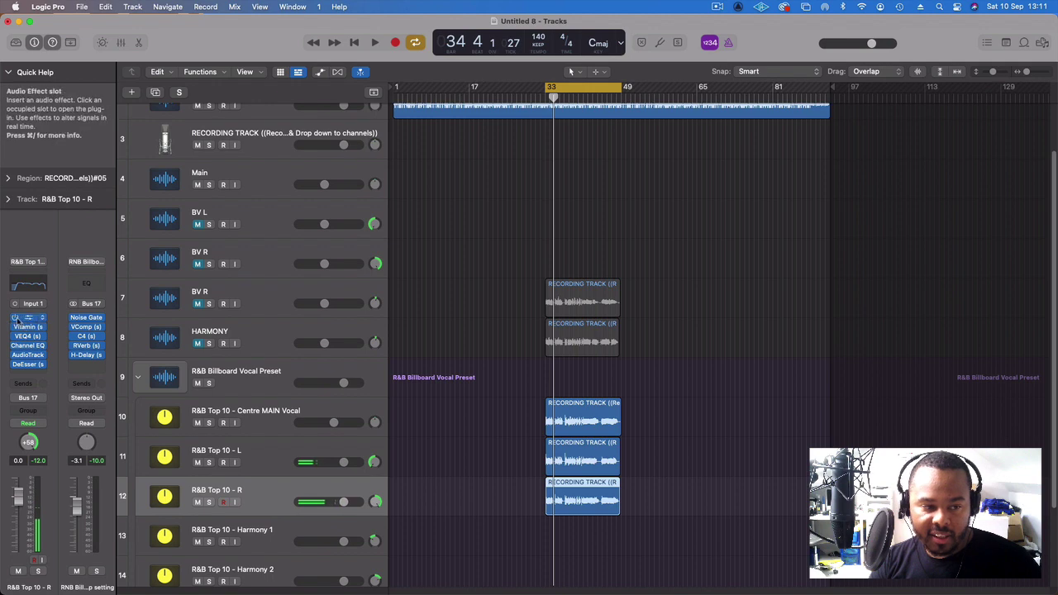
# Step: Lower the R&B Top 10 - L and R tracks together to about -3.5 dB and play back the vocals
pyautogui.keyDown('shift'); pyautogui.click(265, 459); pyautogui.keyUp('shift')
pyautogui.moveTo(343, 502); pyautogui.dragTo(337, 502)
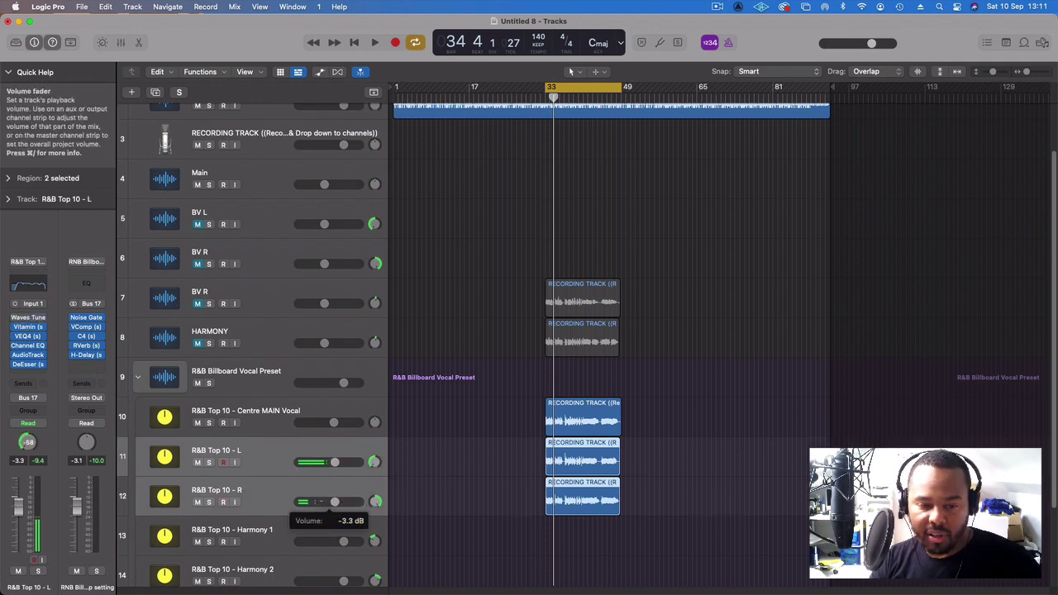
pyautogui.press('space')
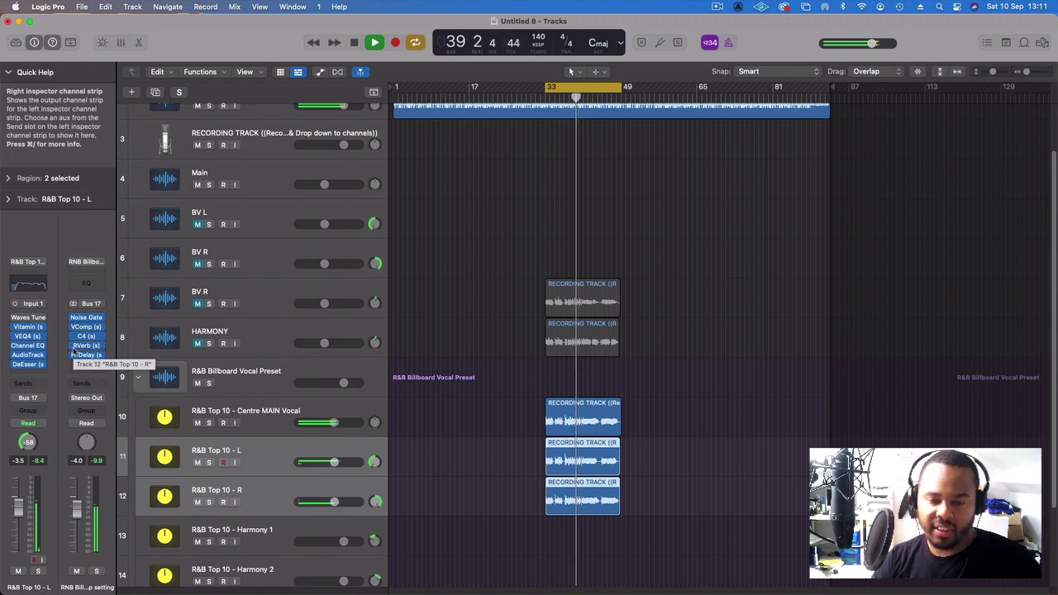
# Step: Set the bus channel's RVerb wet/dry to 2 while listening, and close the plug-in
pyautogui.press('space')
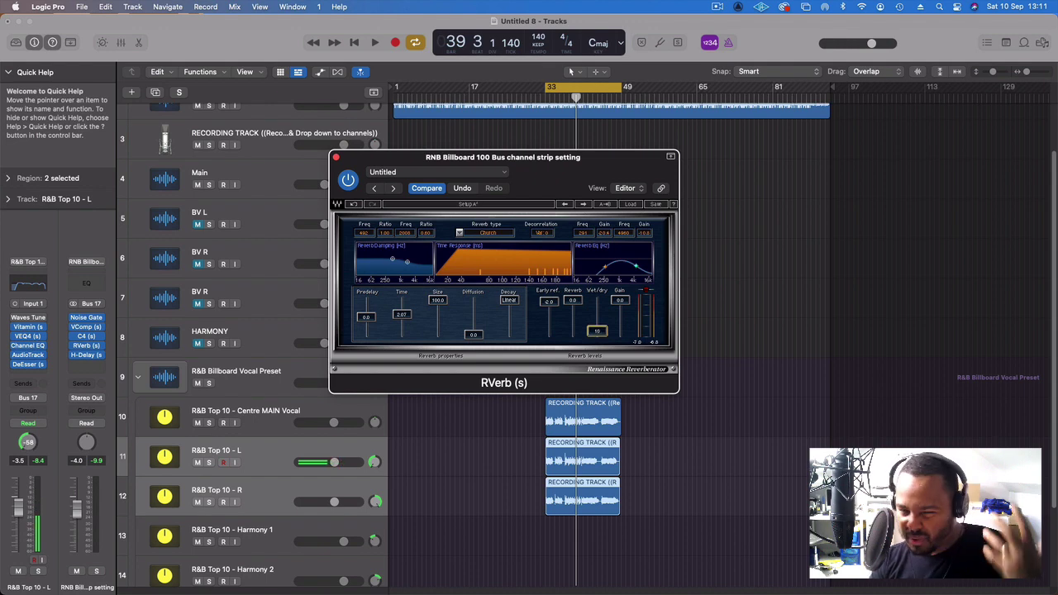
pyautogui.press('space')
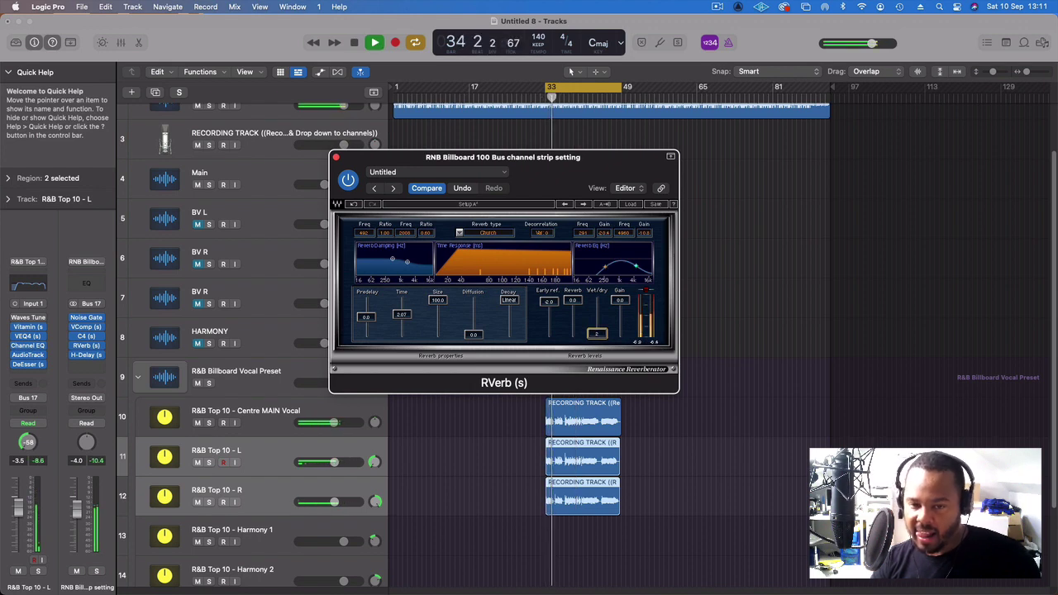
pyautogui.click(335, 156)
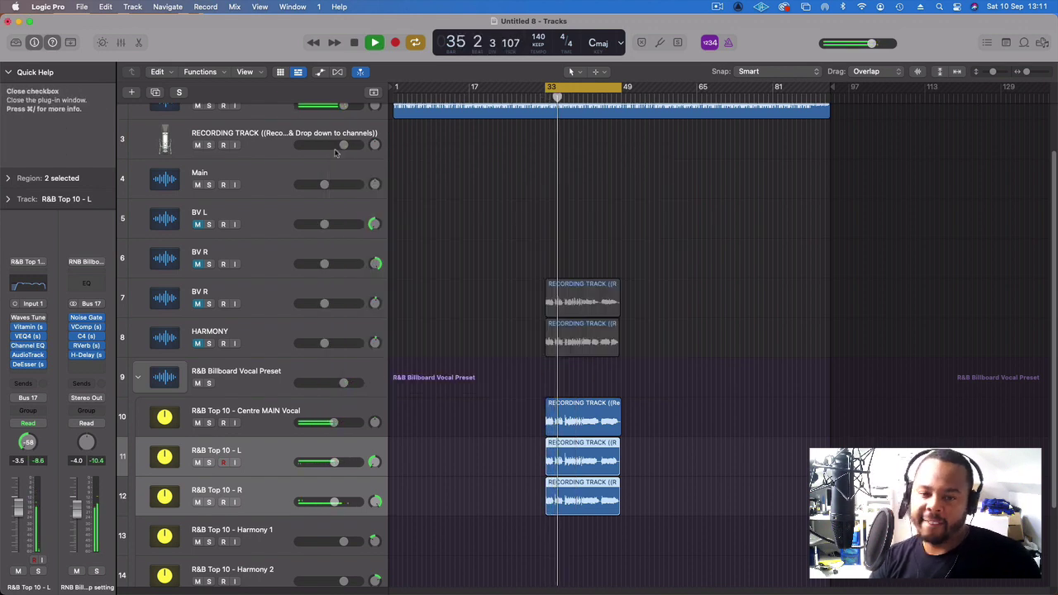
# Step: Lower the Centre MAIN Vocal, L and R preset tracks together, bringing the Centre MAIN Vocal to -4.8 dB, and stop playback
pyautogui.moveTo(281, 417); pyautogui.dragTo(333, 502)
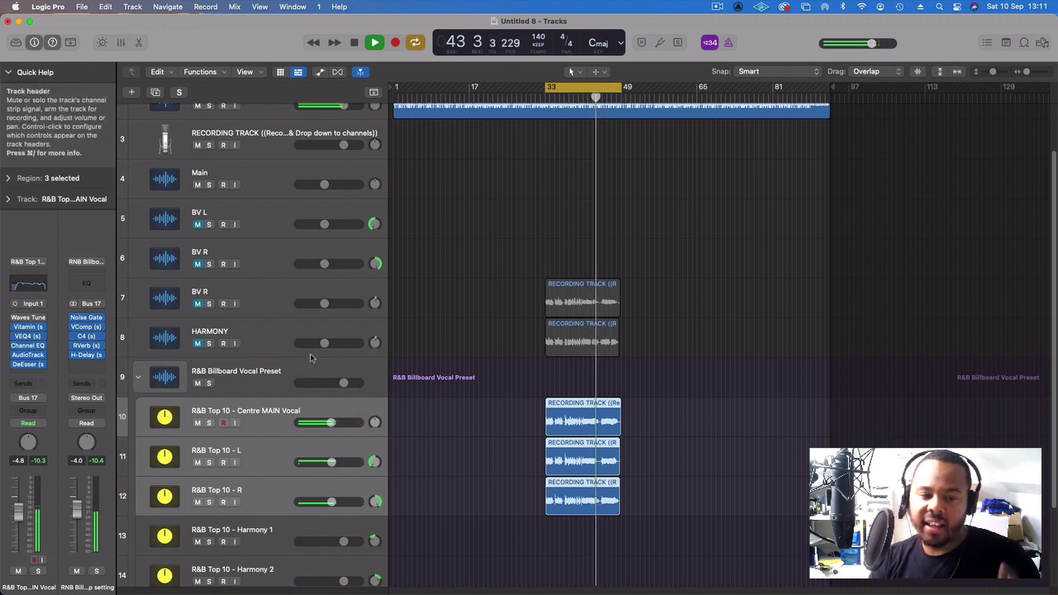
pyautogui.press('space')
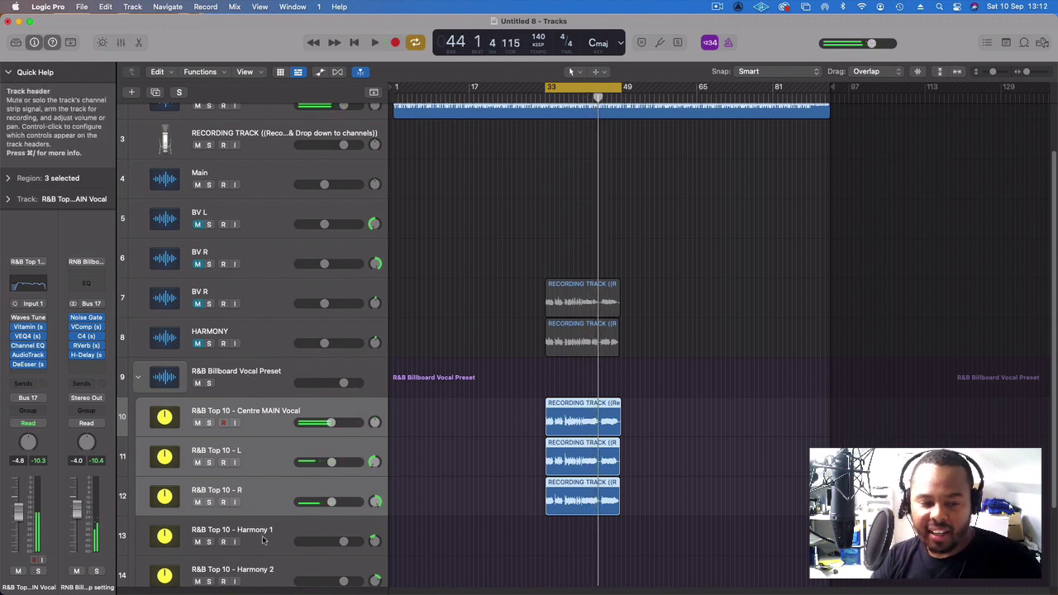
# Step: Move the remaining BV R vocal region onto the R&B Top 10 - Harmony 1 track
pyautogui.press('Down')
pyautogui.press('Down')
pyautogui.press('Down')
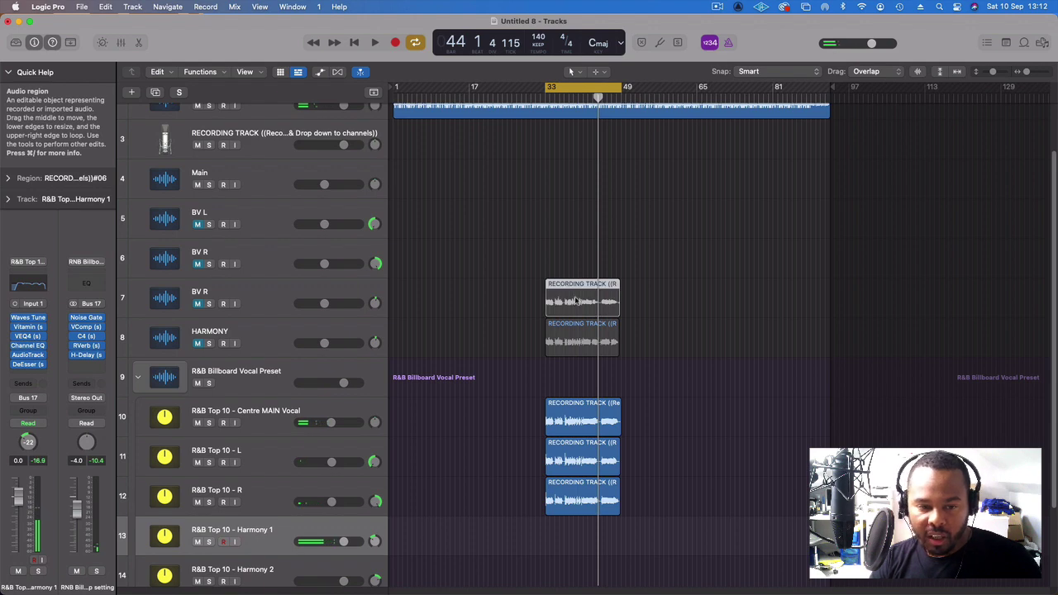
pyautogui.moveTo(577, 302); pyautogui.dragTo(572, 546)
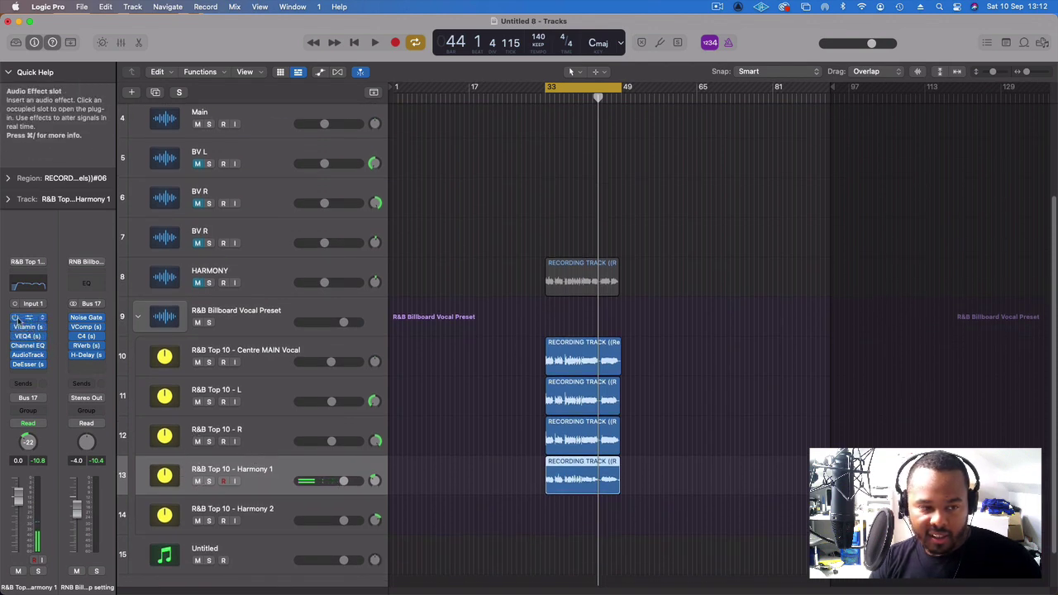
# Step: Bypass Waves Tune on Harmony 1, and set the track's pan to -5 and volume to -2.7 dB during playback
pyautogui.press('space')
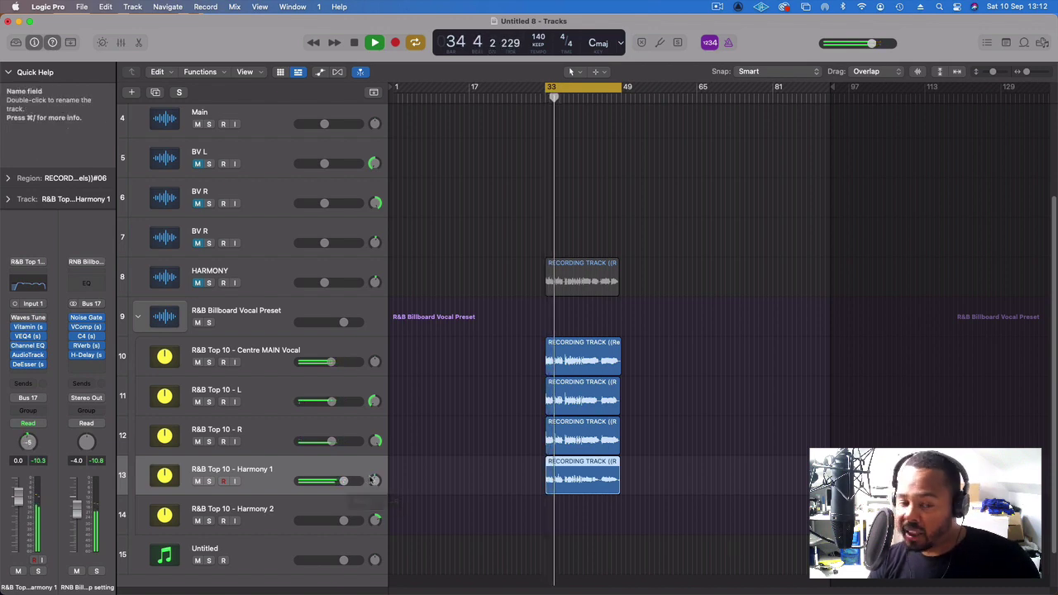
pyautogui.moveTo(343, 480); pyautogui.dragTo(340, 481)
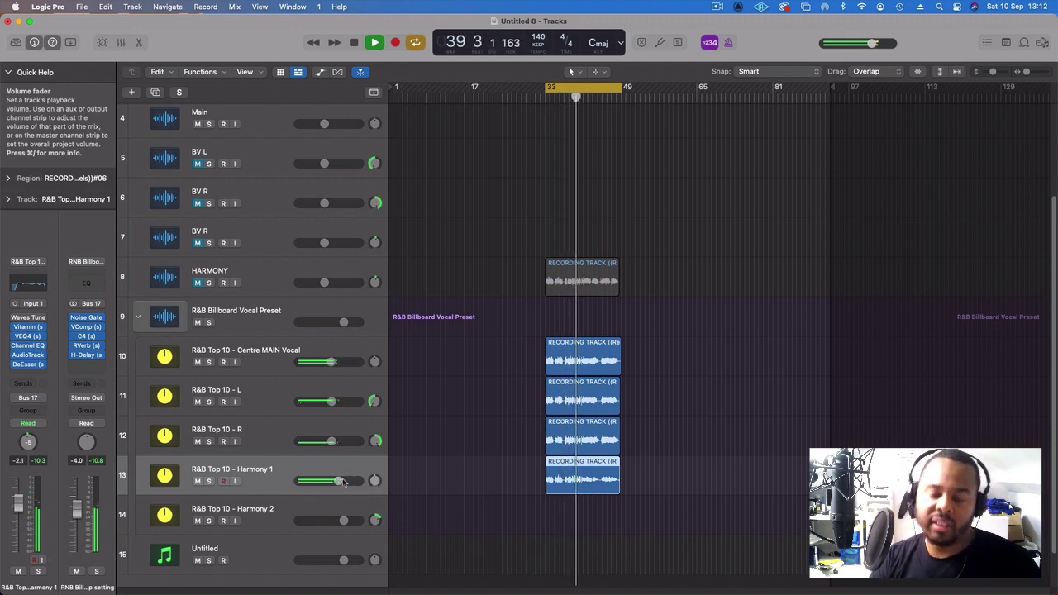
pyautogui.moveTo(339, 481)
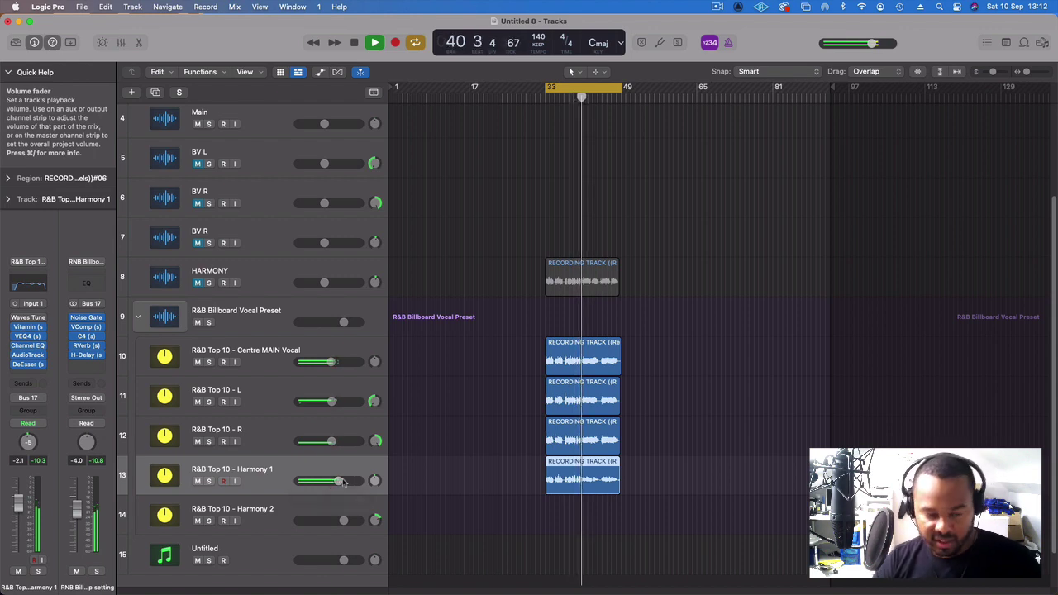
pyautogui.moveTo(339, 481); pyautogui.dragTo(336, 481)
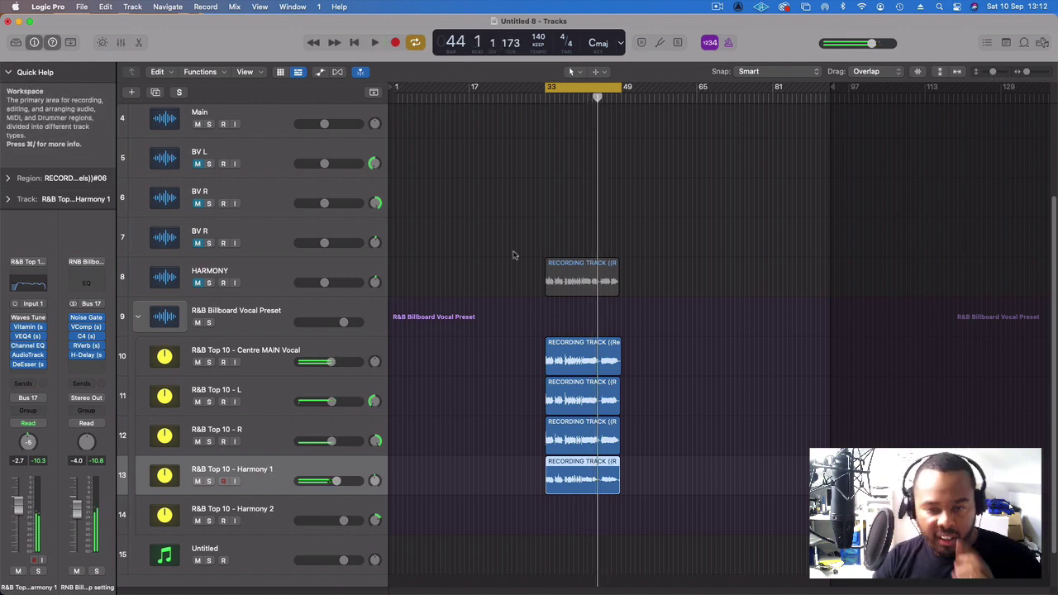
# Step: Move the HARMONY vocal region onto the R&B Top 10 - Harmony 2 track and pan that track to +2
pyautogui.moveTo(569, 277); pyautogui.dragTo(568, 510)
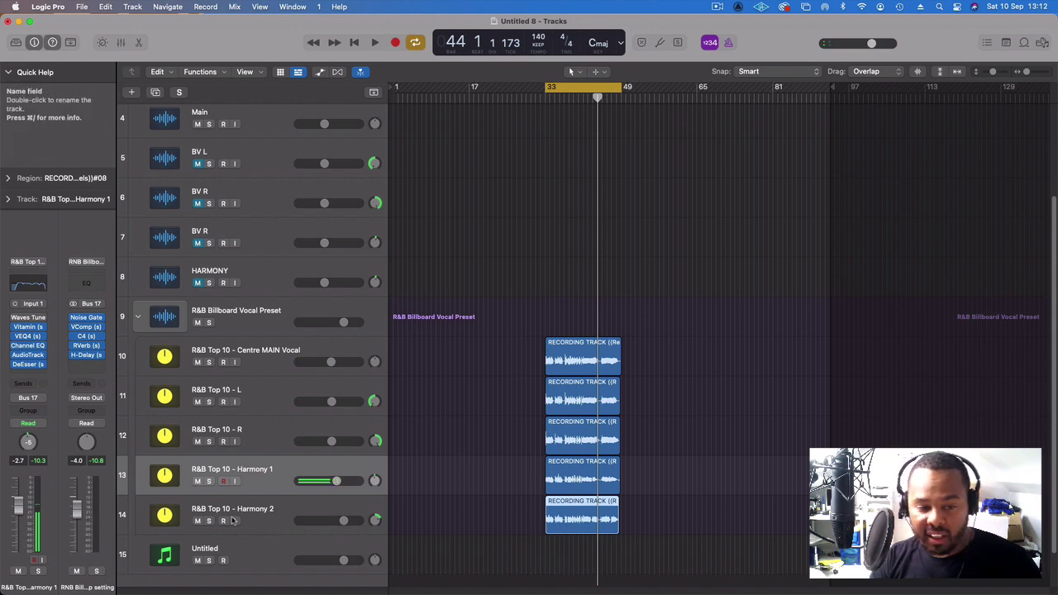
pyautogui.click(376, 519)
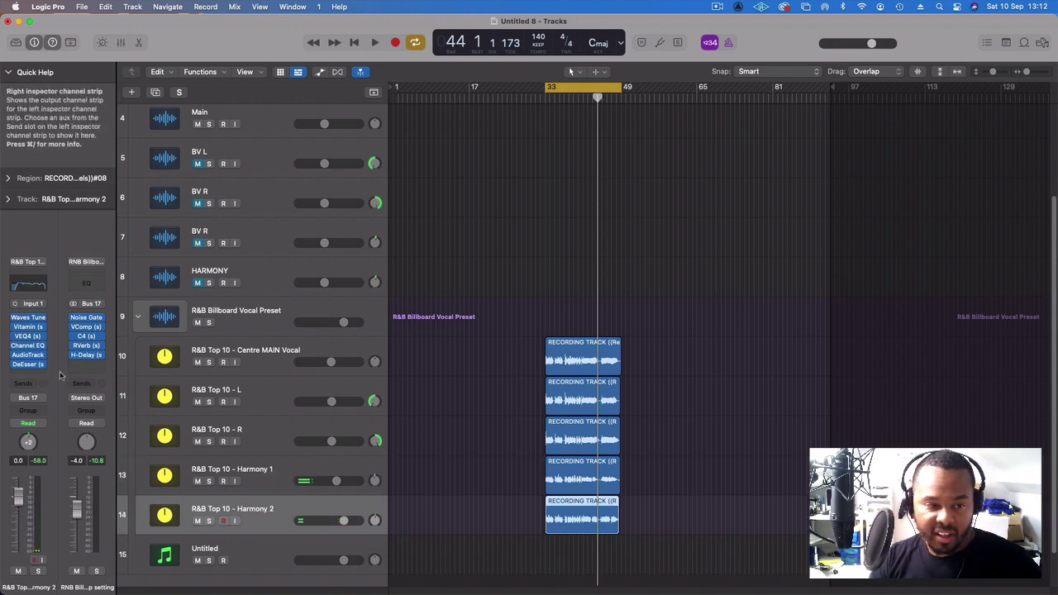
# Step: Bypass Waves Tune on Harmony 2, and set the track's pan to -7 and volume to about -9 dB during playback
pyautogui.press('space')
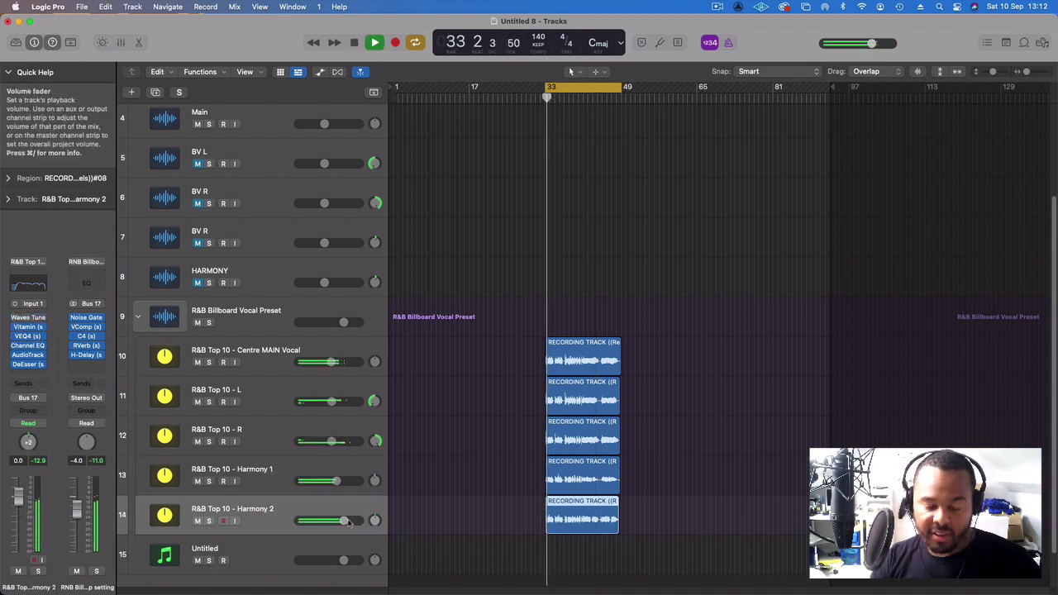
pyautogui.moveTo(349, 522); pyautogui.dragTo(328, 521)
pyautogui.moveTo(993, 72); pyautogui.dragTo(1032, 76)
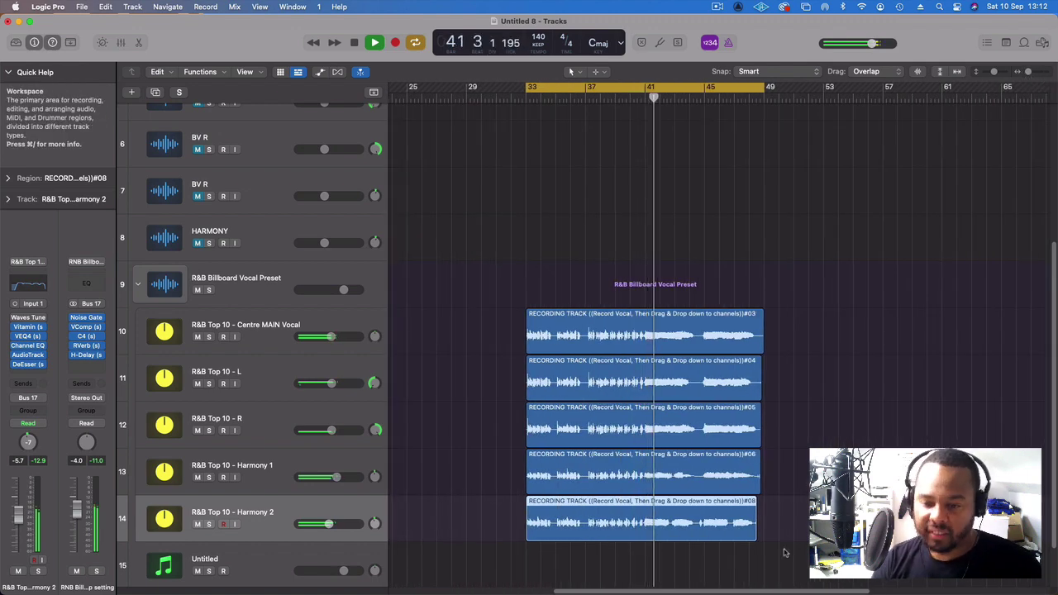
pyautogui.moveTo(786, 554); pyautogui.dragTo(578, 298)
pyautogui.press('Up')
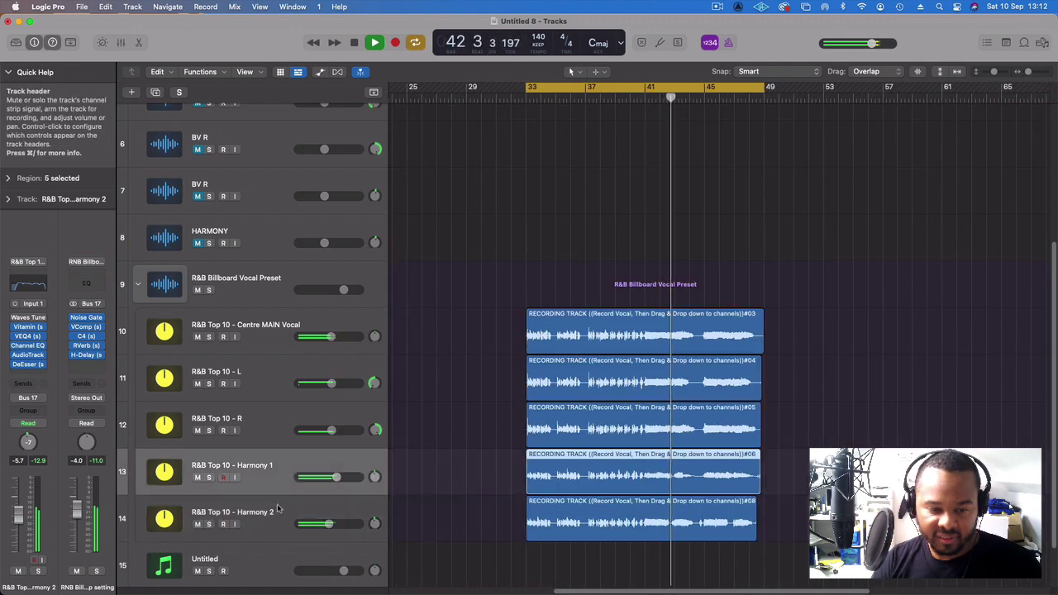
pyautogui.click(278, 509)
pyautogui.moveTo(329, 524); pyautogui.dragTo(325, 524)
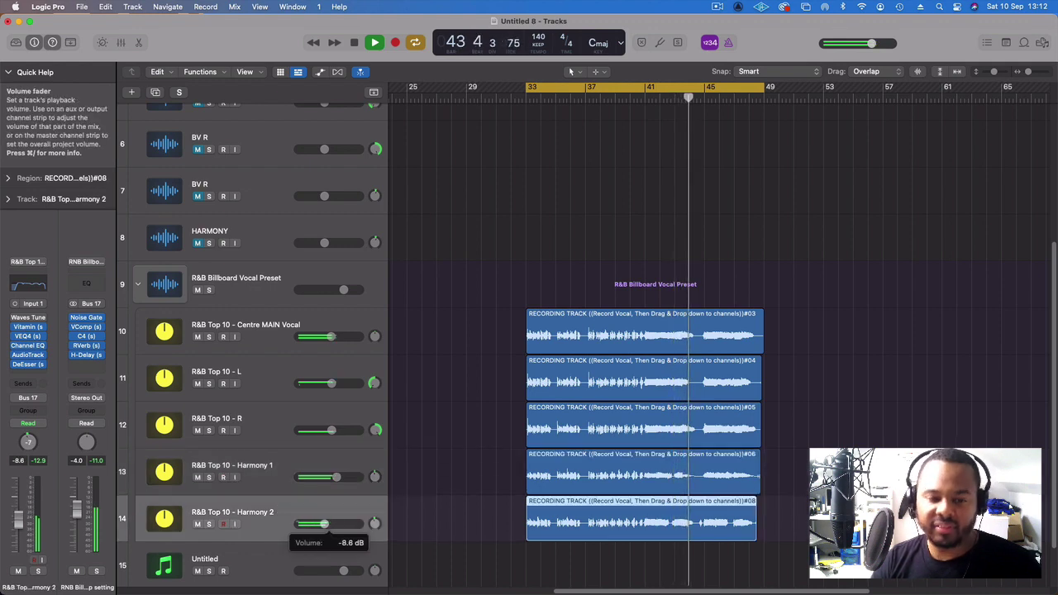
# Step: Select all five vocal regions on the preset tracks and listen to the rest of the stacked section
pyautogui.moveTo(817, 529); pyautogui.dragTo(782, 358)
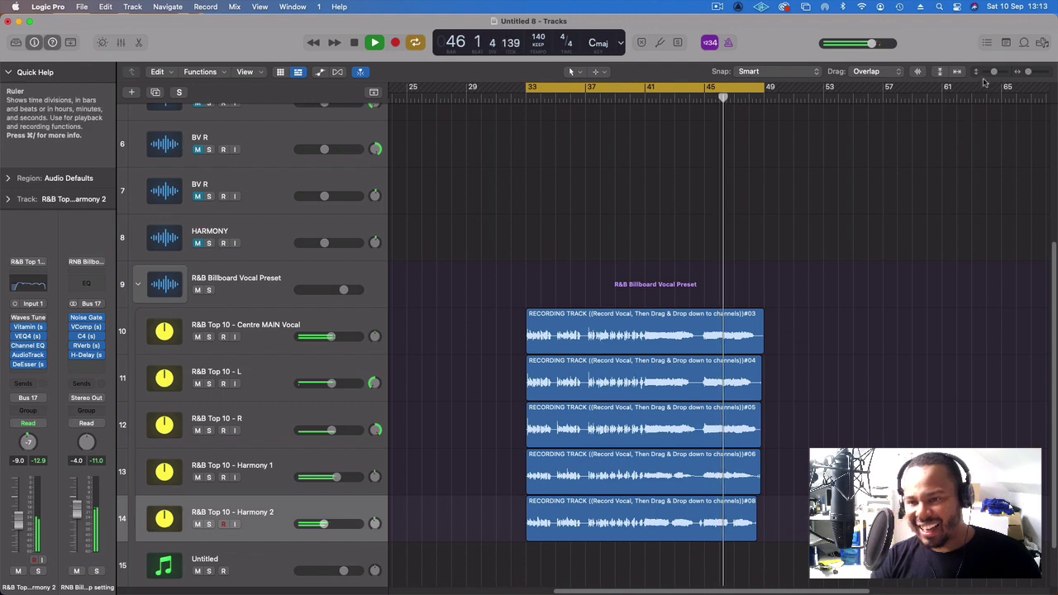
pyautogui.moveTo(811, 526); pyautogui.dragTo(747, 314)
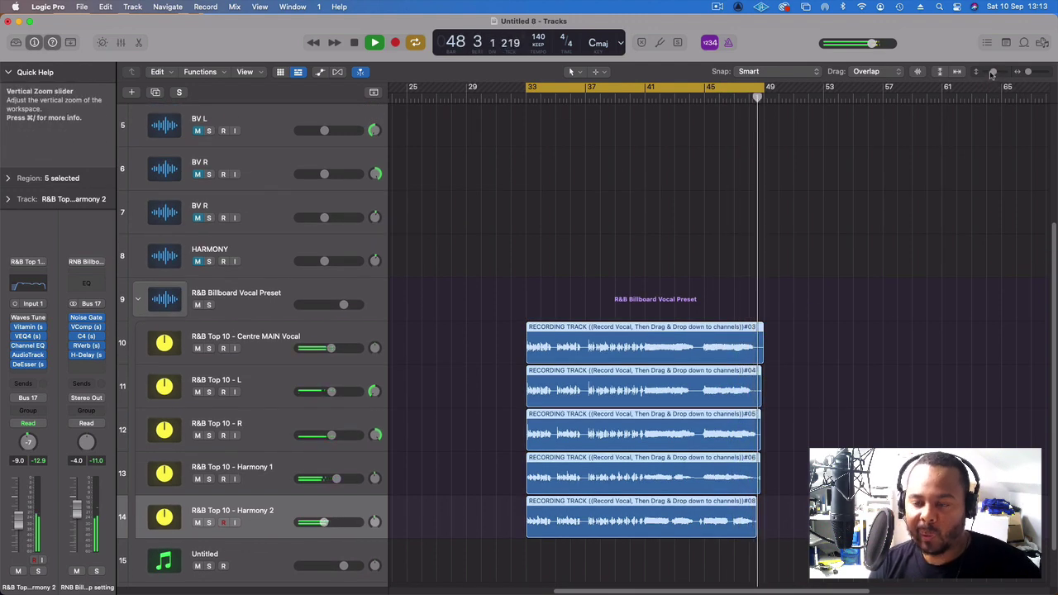
pyautogui.moveTo(993, 74); pyautogui.dragTo(992, 73)
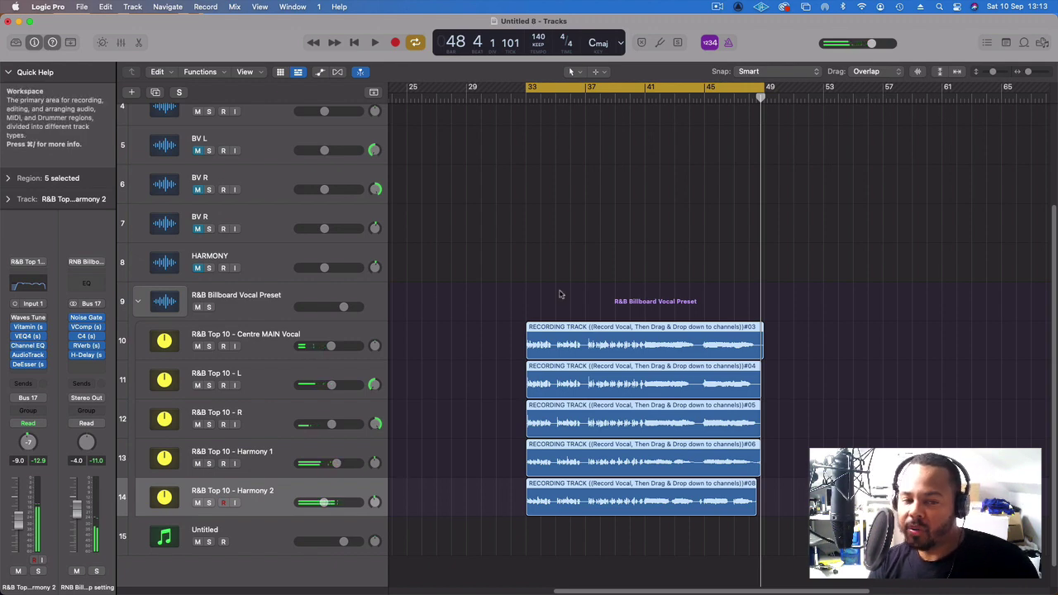
# Step: Insert Waves Tune Real-Time (s) as the last effect on the R&B Billboard vocal bus and play from bar 33
pyautogui.click(93, 364)
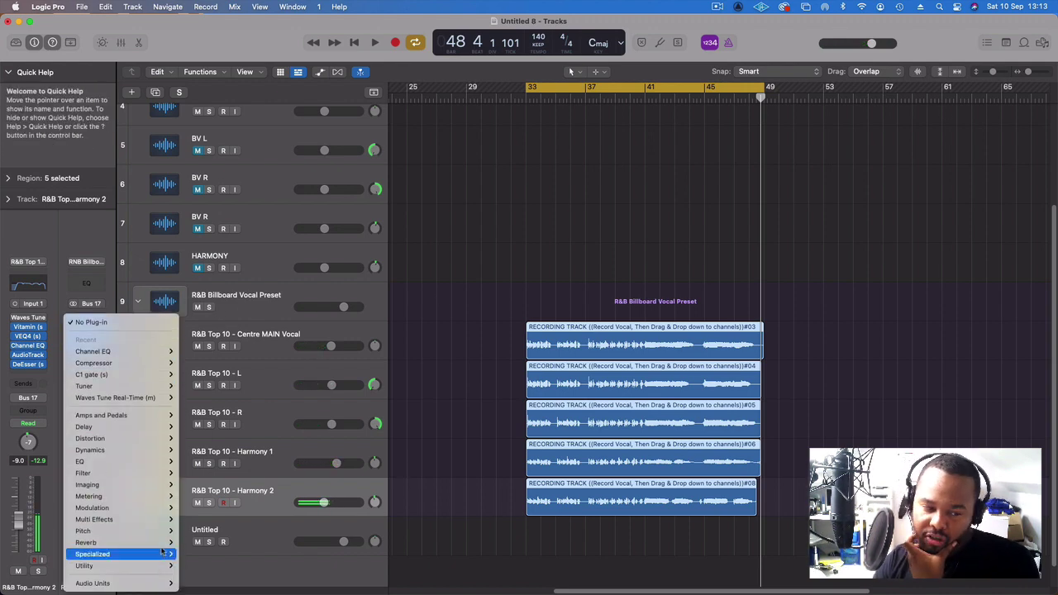
pyautogui.moveTo(161, 530)
pyautogui.moveTo(234, 534)
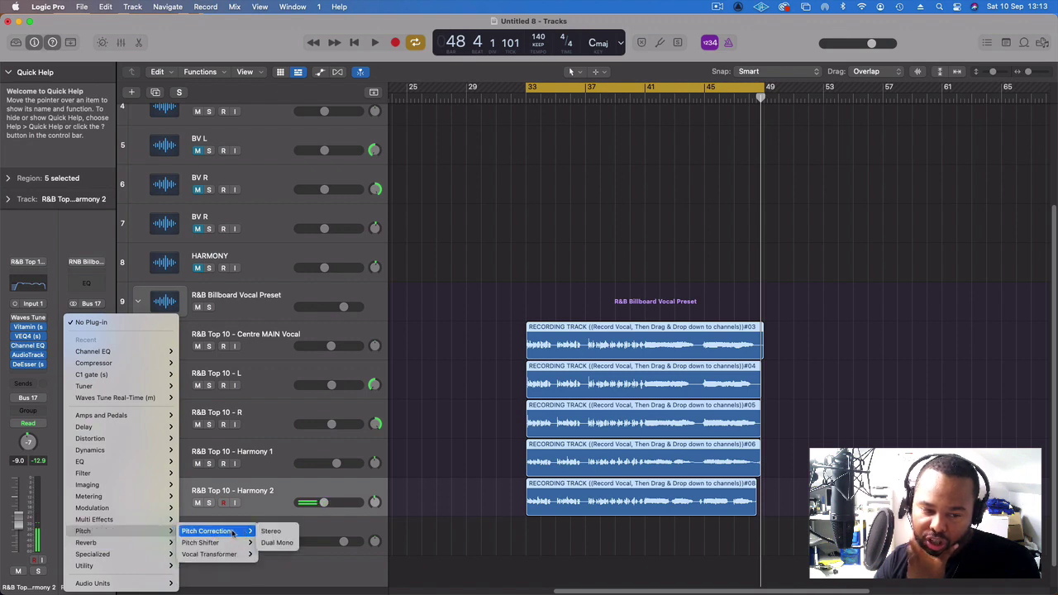
pyautogui.moveTo(124, 583)
pyautogui.moveTo(207, 583)
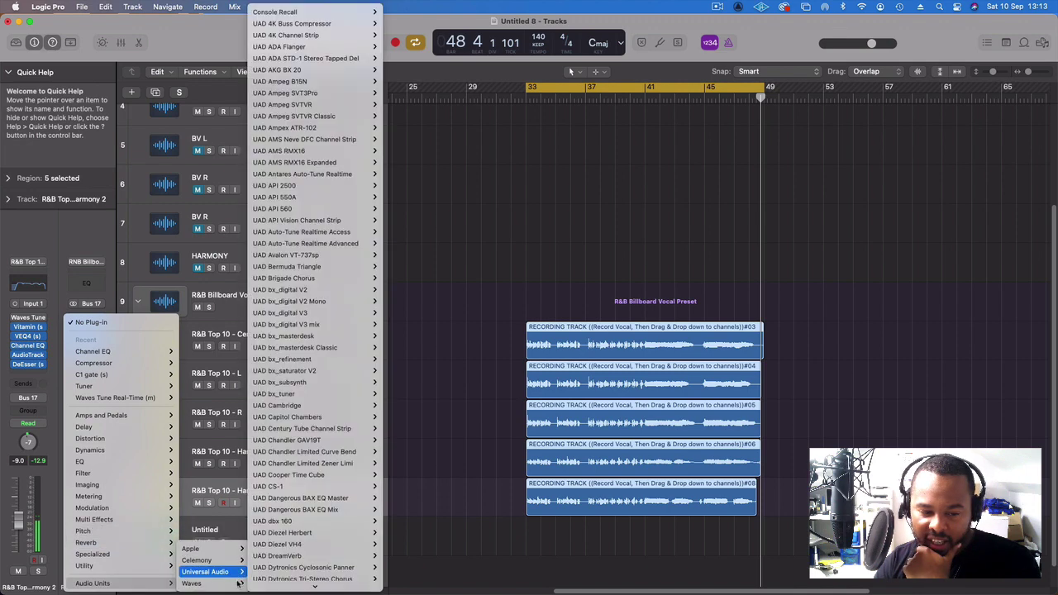
pyautogui.moveTo(301, 588)
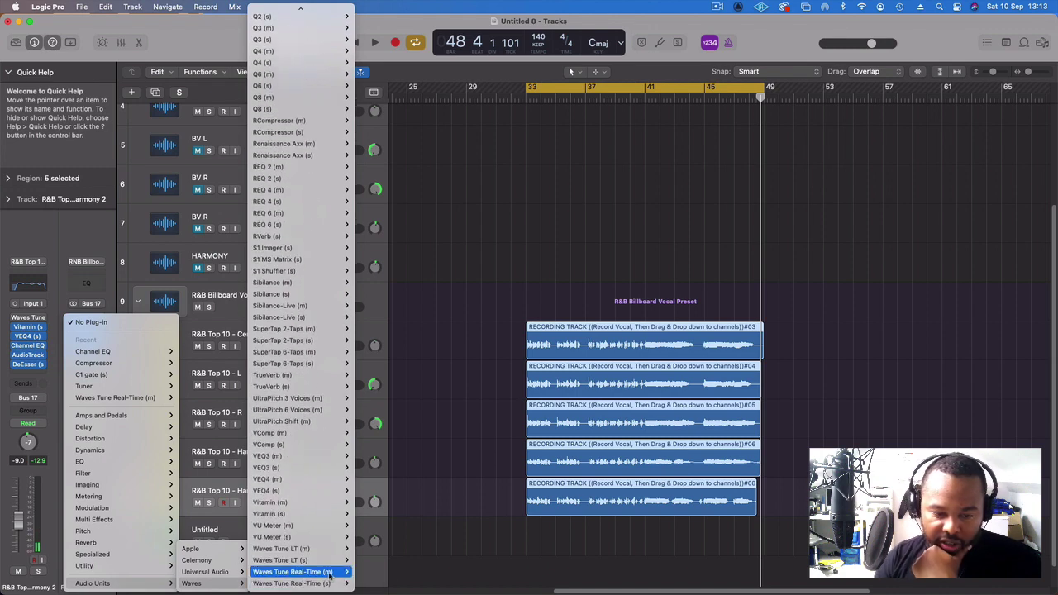
pyautogui.click(364, 583)
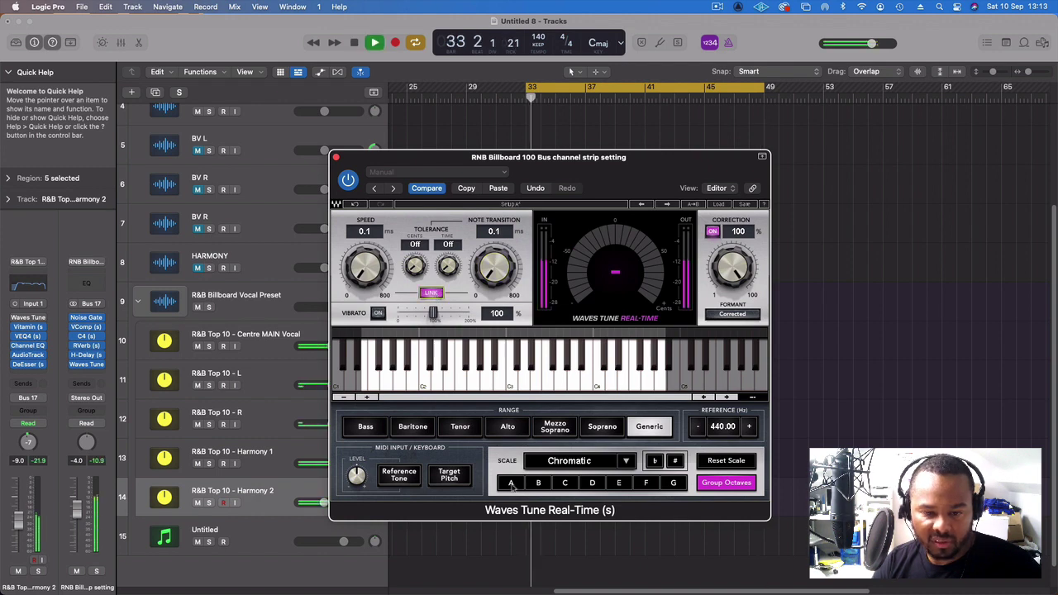
# Step: Set the bus tuner's scale to A Major during playback, bypass the plug-in and close its window
pyautogui.click(269, 410)
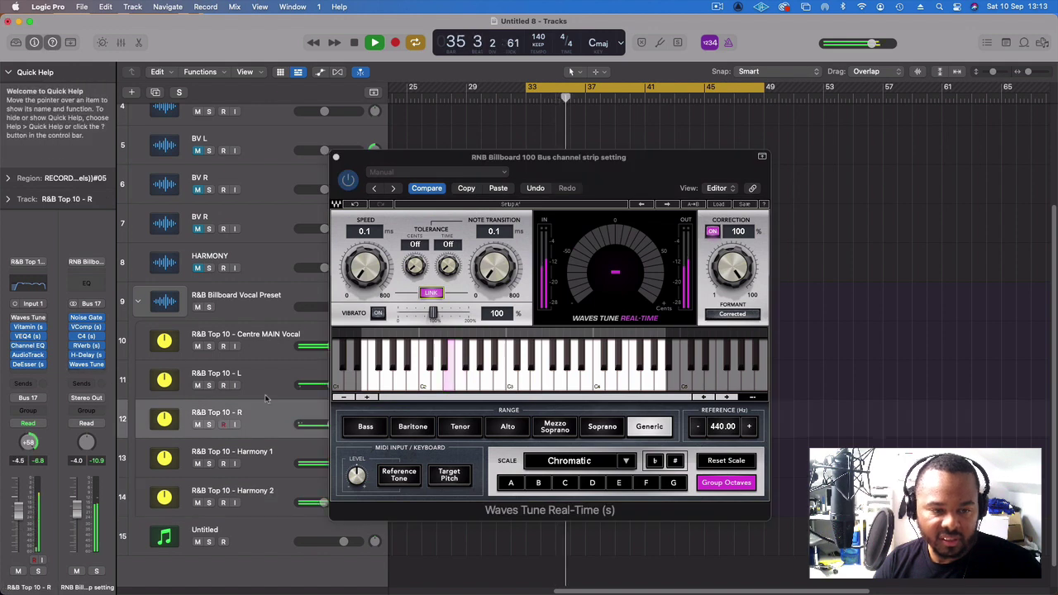
pyautogui.click(627, 464)
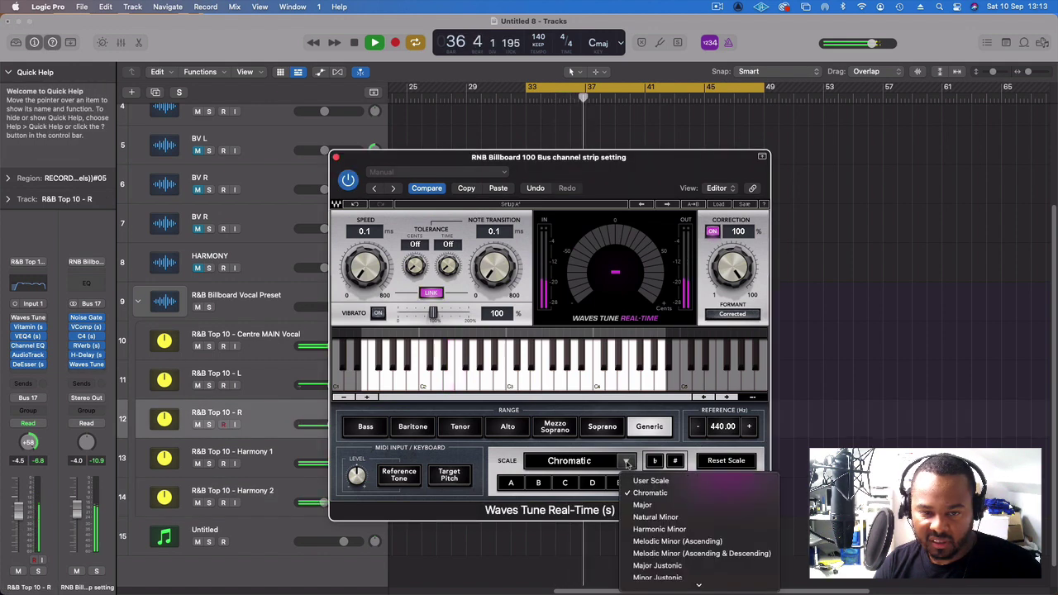
pyautogui.click(628, 462)
pyautogui.click(626, 463)
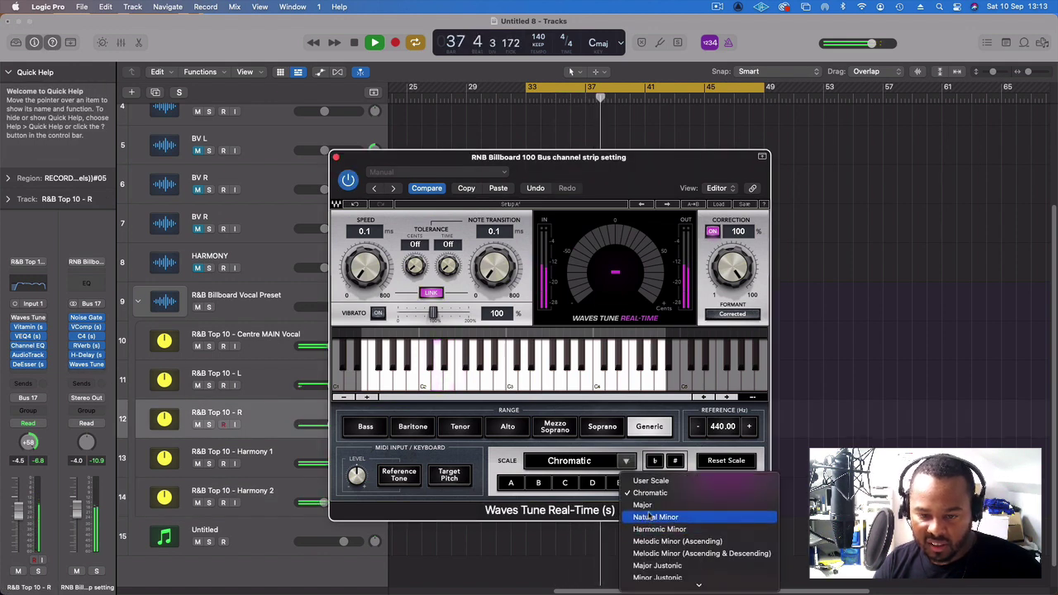
pyautogui.click(649, 505)
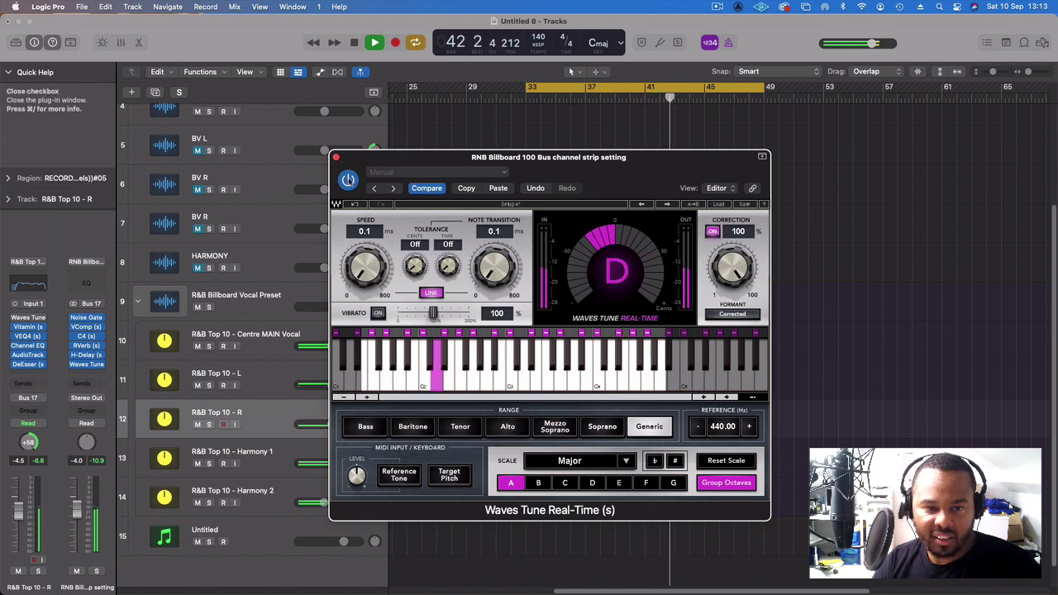
pyautogui.click(348, 180)
pyautogui.click(337, 158)
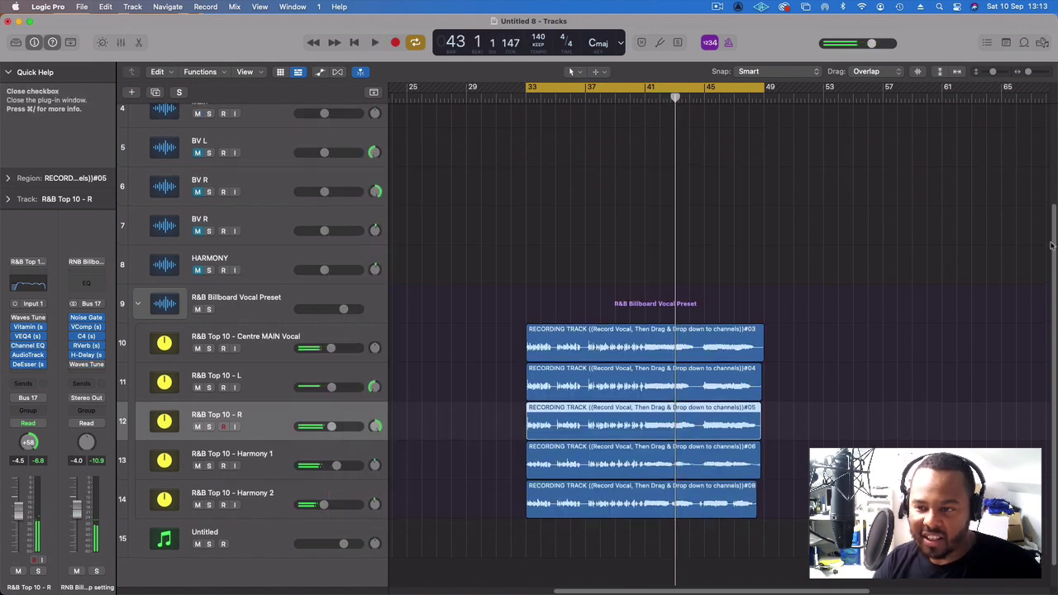
# Step: Look over the whole track list and step through the R&B Top 10 vocal tracks, ending on Harmony 2
pyautogui.scroll(4, 213, 163)
pyautogui.keyDown('shift'); pyautogui.click(1054, 169); pyautogui.keyUp('shift')
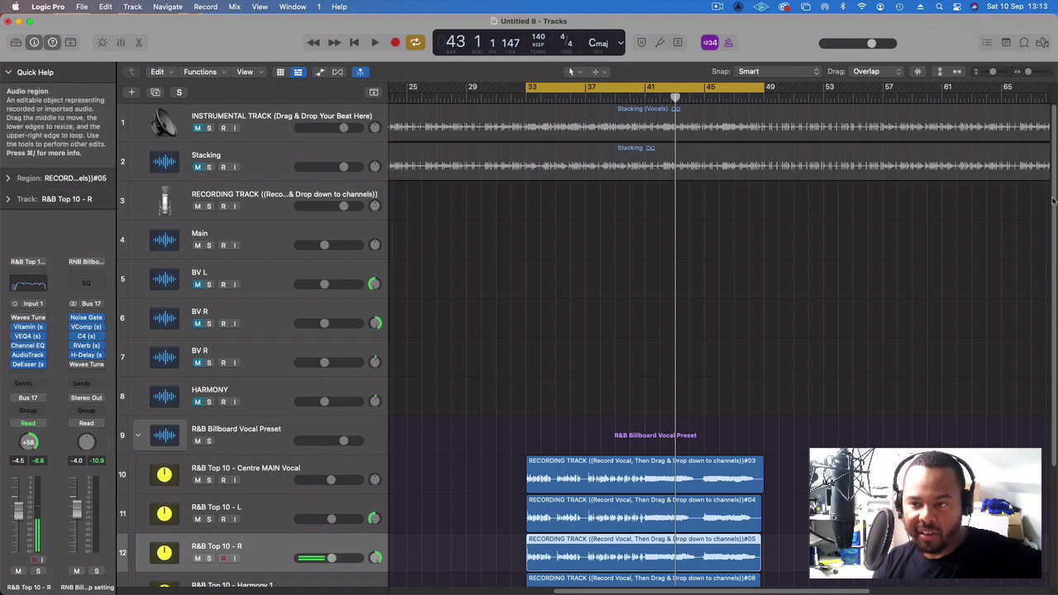
pyautogui.scroll(-4, 1054, 201)
pyautogui.click(231, 471)
pyautogui.click(232, 432)
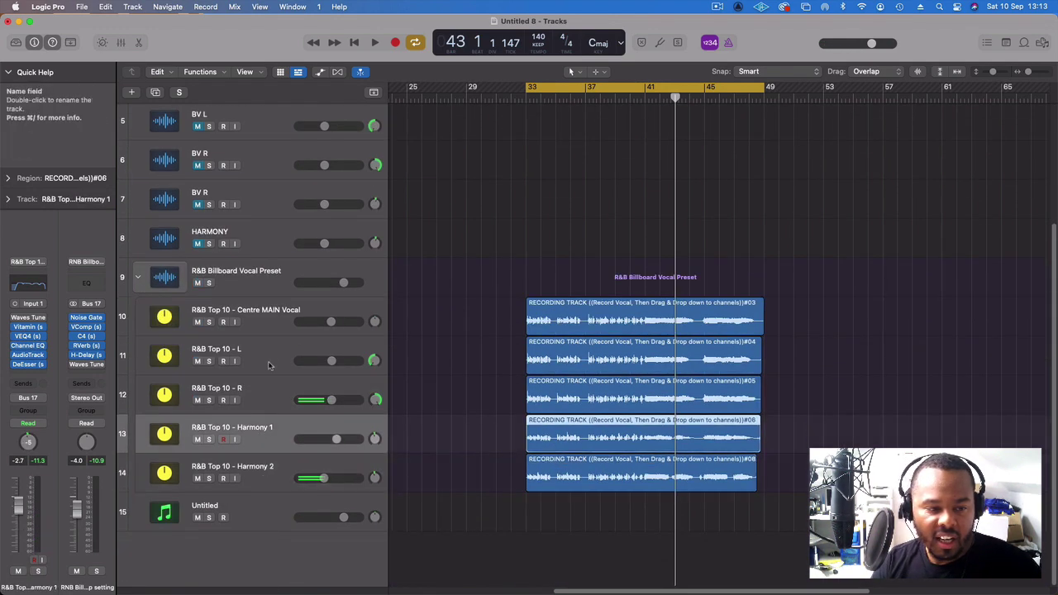
pyautogui.click(269, 364)
pyautogui.click(273, 466)
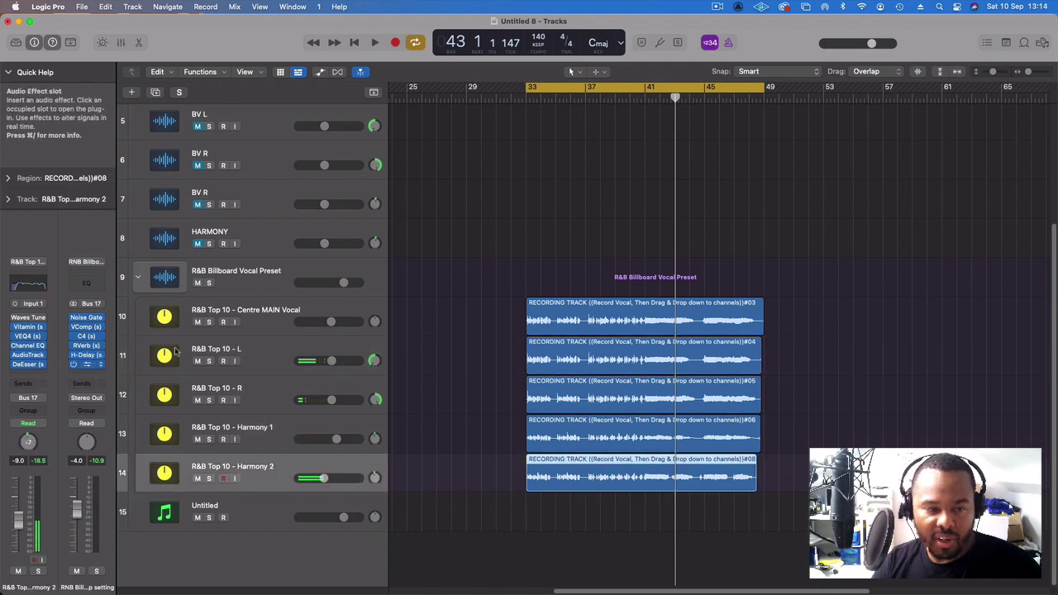
# Step: Solo the R&B Billboard Vocal Preset stack, play it, and reopen the re-enabled Waves Tune Real-Time on the bus
pyautogui.click(209, 283)
pyautogui.press('space')
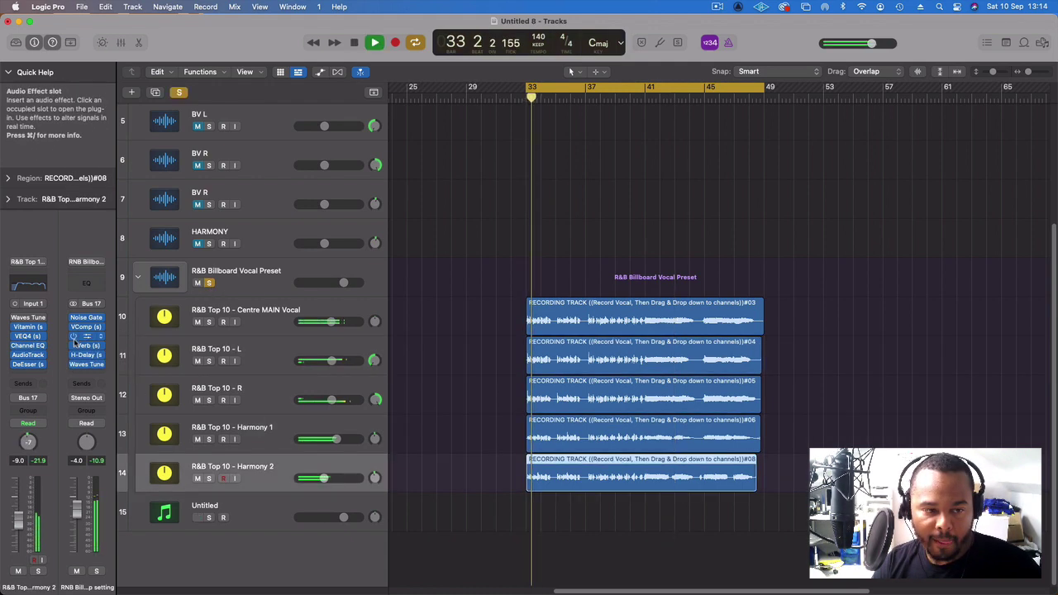
pyautogui.click(86, 363)
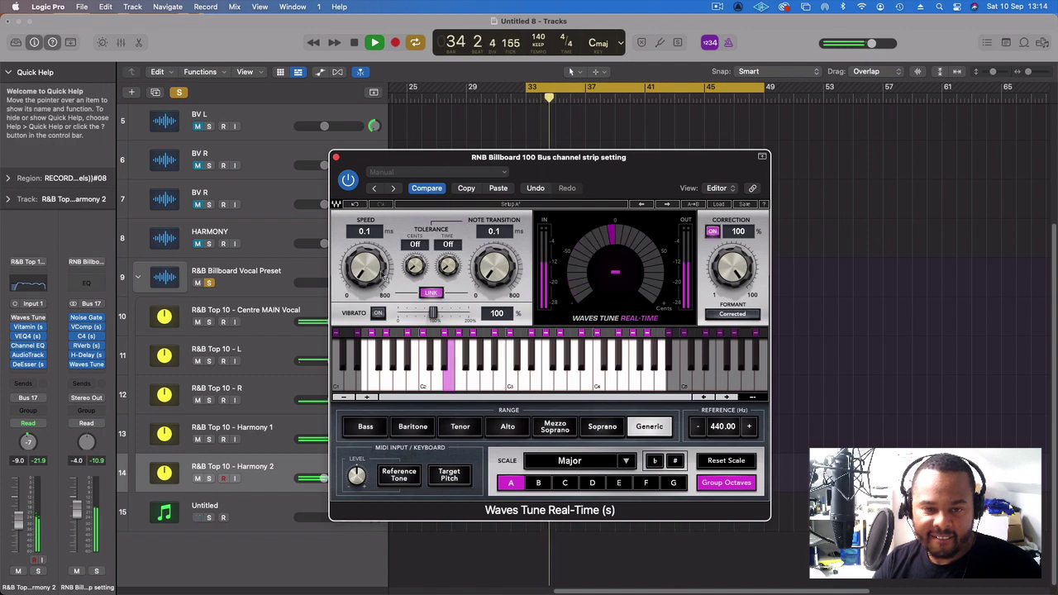
# Step: Audition C, D and D# Major in the bus tuner with a speed of about 38 ms, and close its window
pyautogui.click(564, 484)
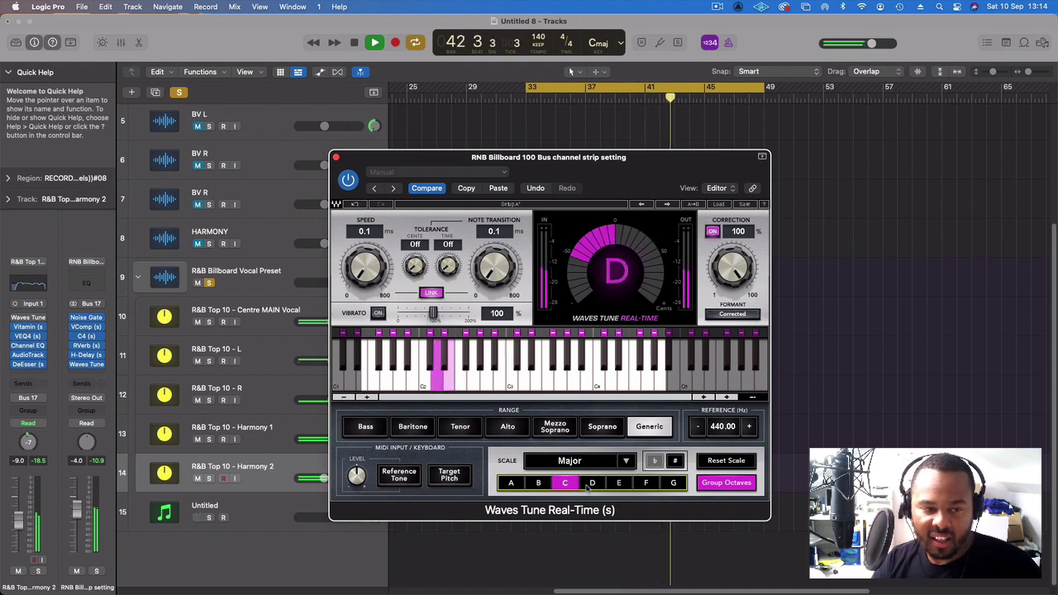
pyautogui.click(592, 484)
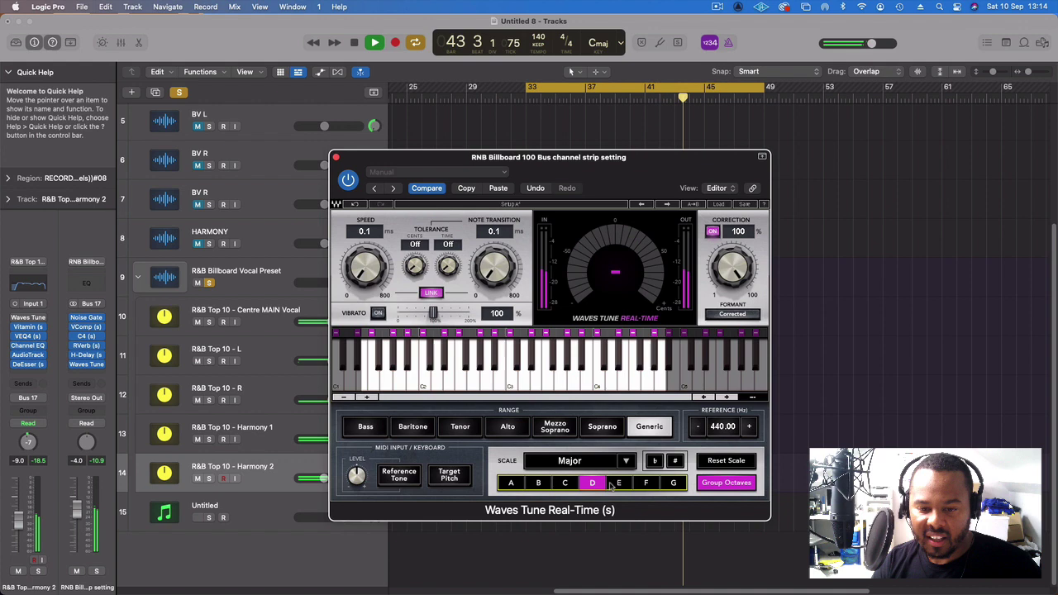
pyautogui.click(675, 462)
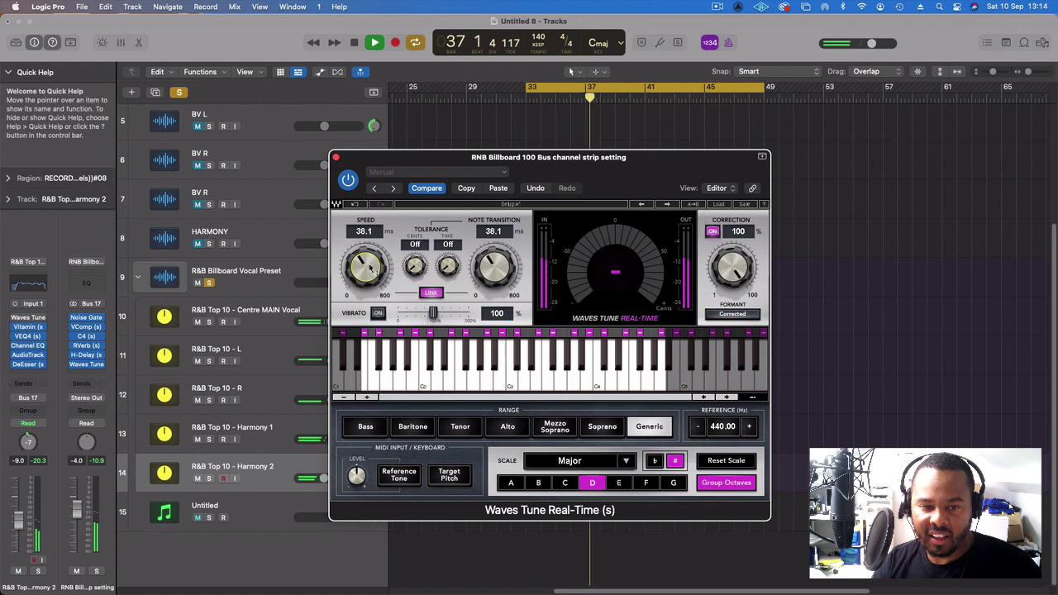
pyautogui.press('super+w')
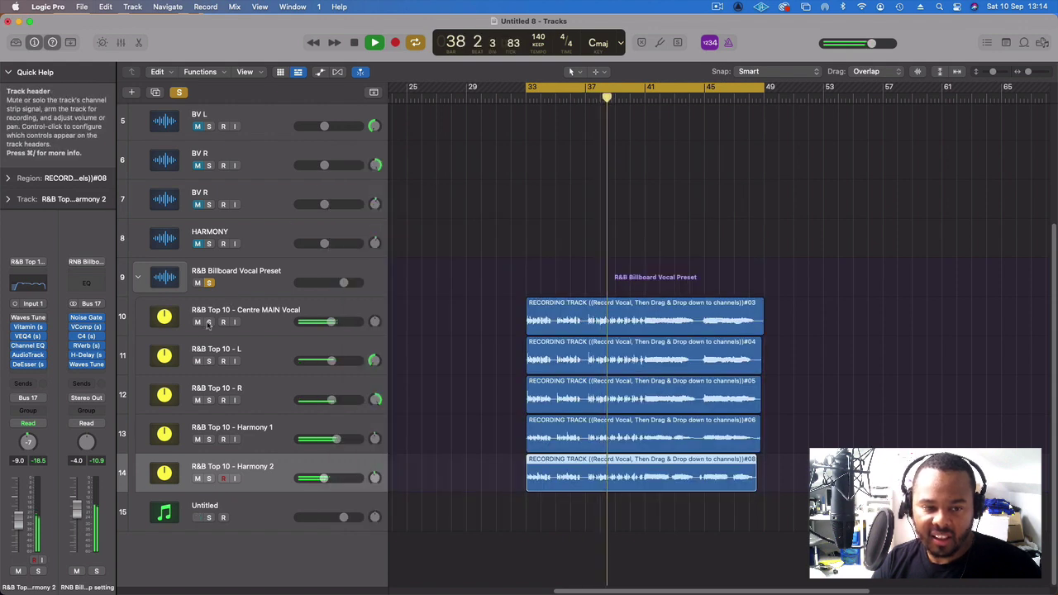
# Step: Solo the Centre MAIN Vocal track and audition the bus tuner at E Major with a speed of 28.4 ms
pyautogui.click(208, 321)
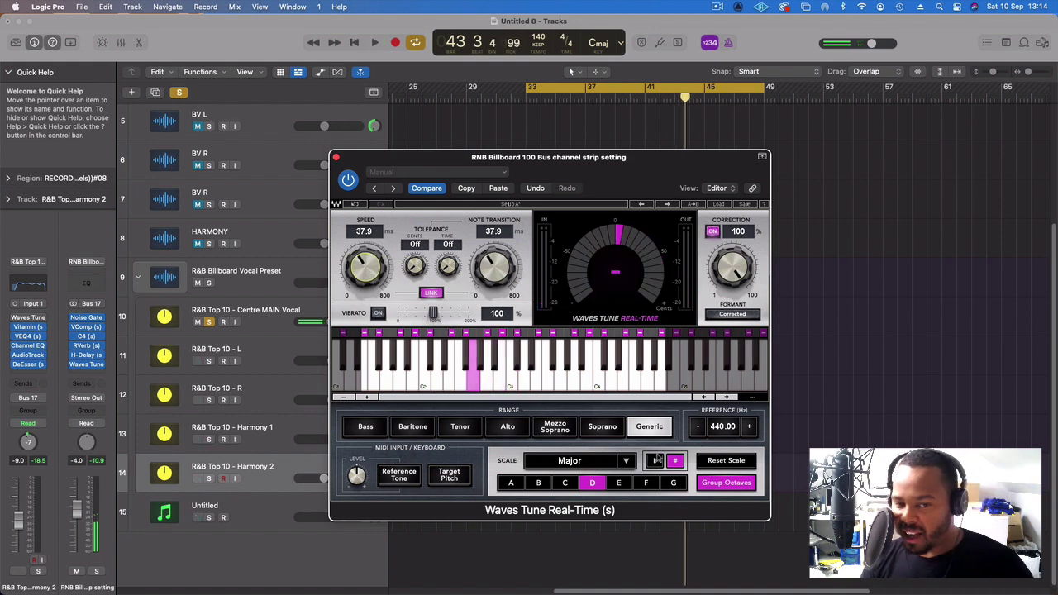
pyautogui.press('space')
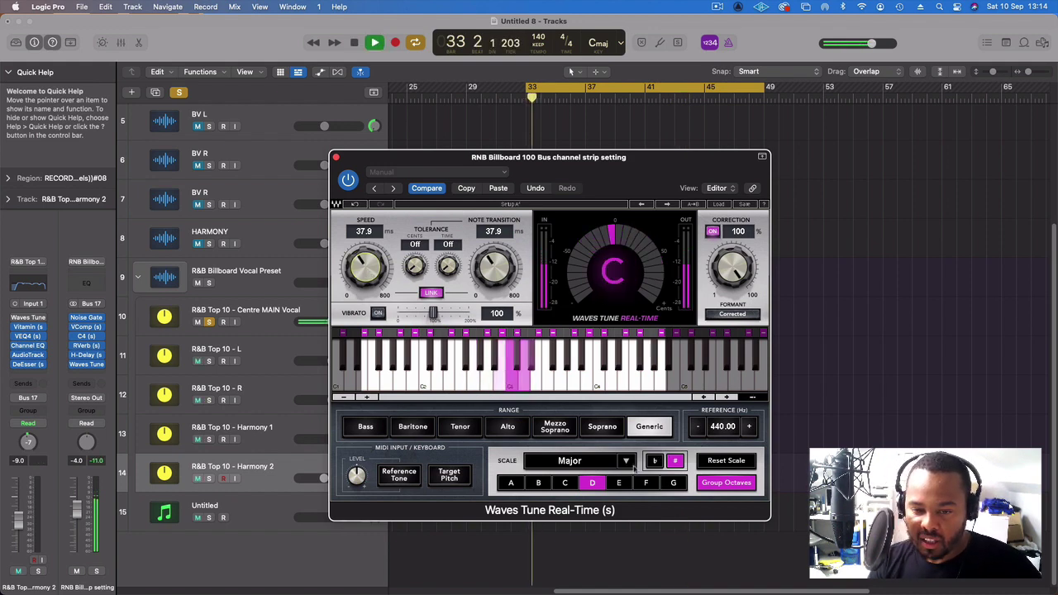
pyautogui.click(626, 463)
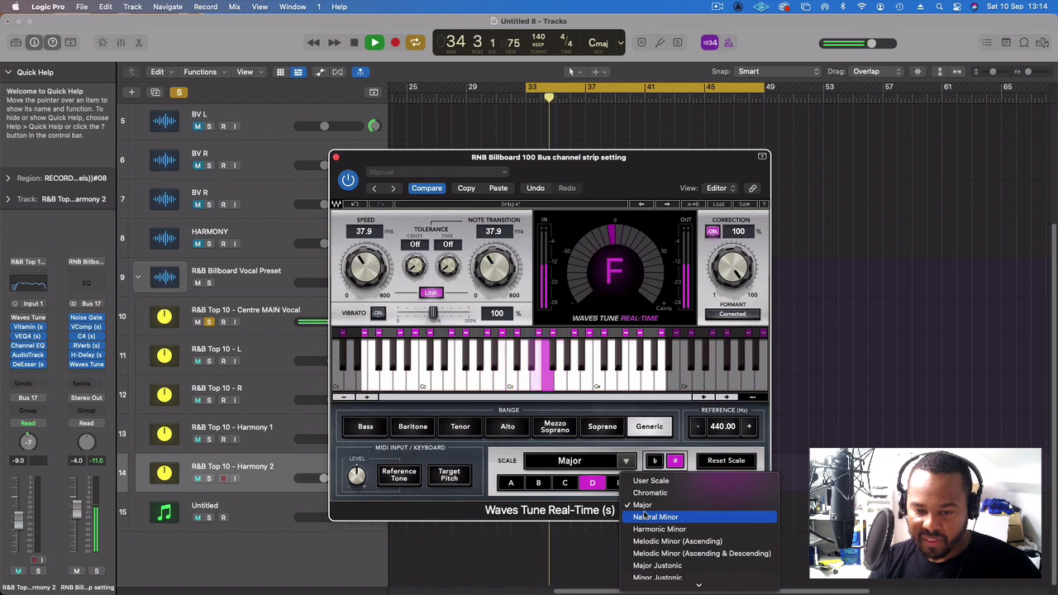
pyautogui.click(606, 472)
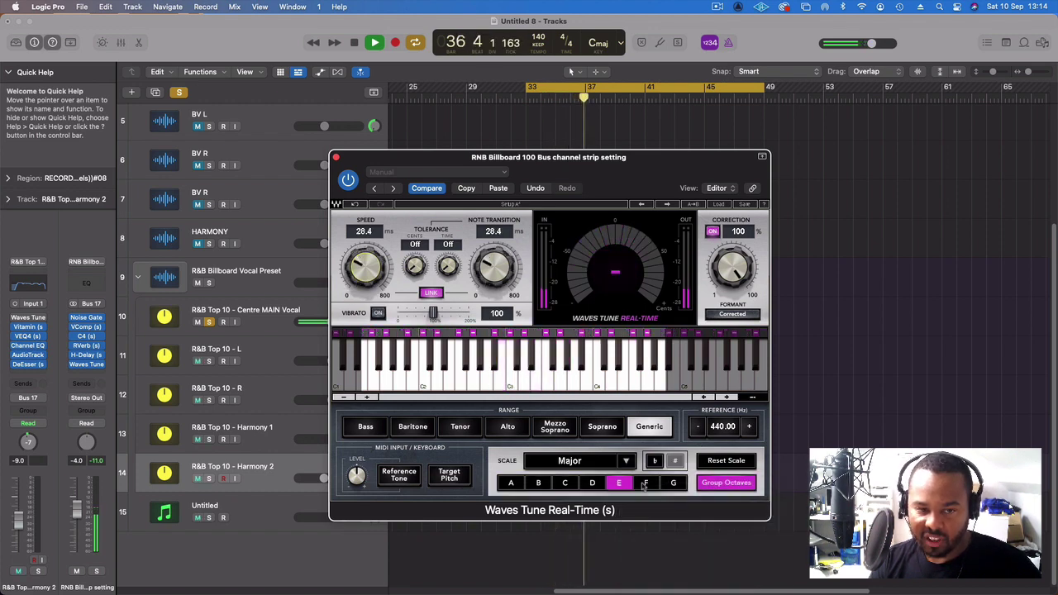
# Step: Audition F#, G# and A# Major in the bus tuner and set its speed to 0.1 ms
pyautogui.click(655, 487)
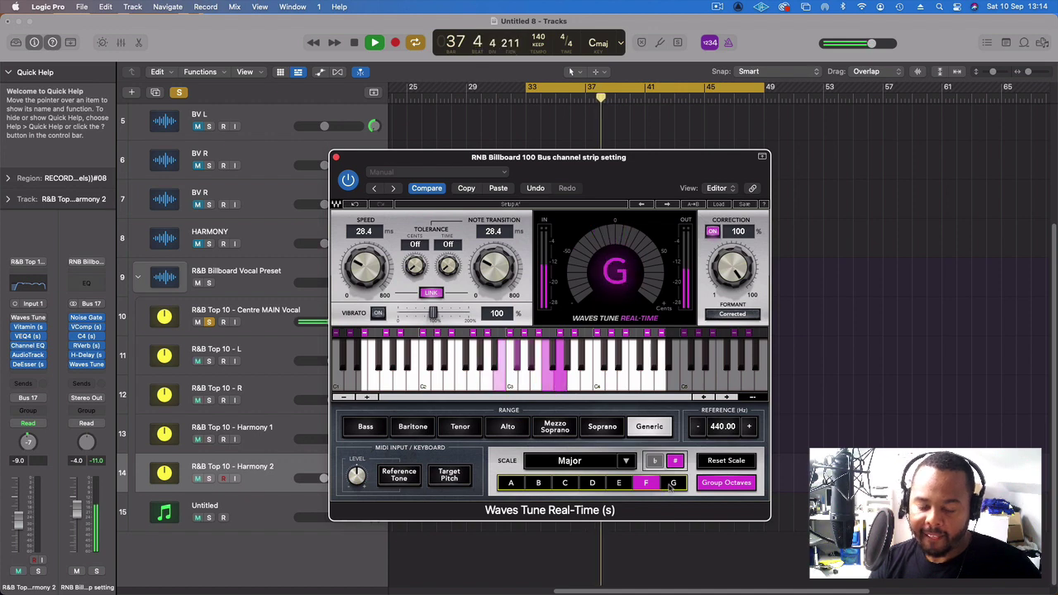
pyautogui.click(672, 484)
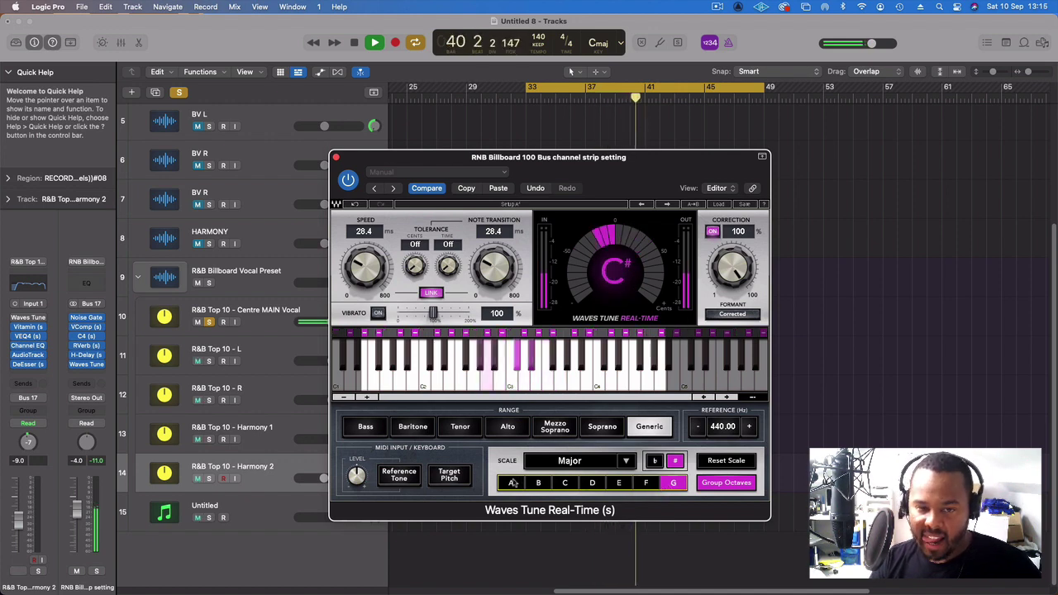
pyautogui.moveTo(364, 267); pyautogui.dragTo(364, 314)
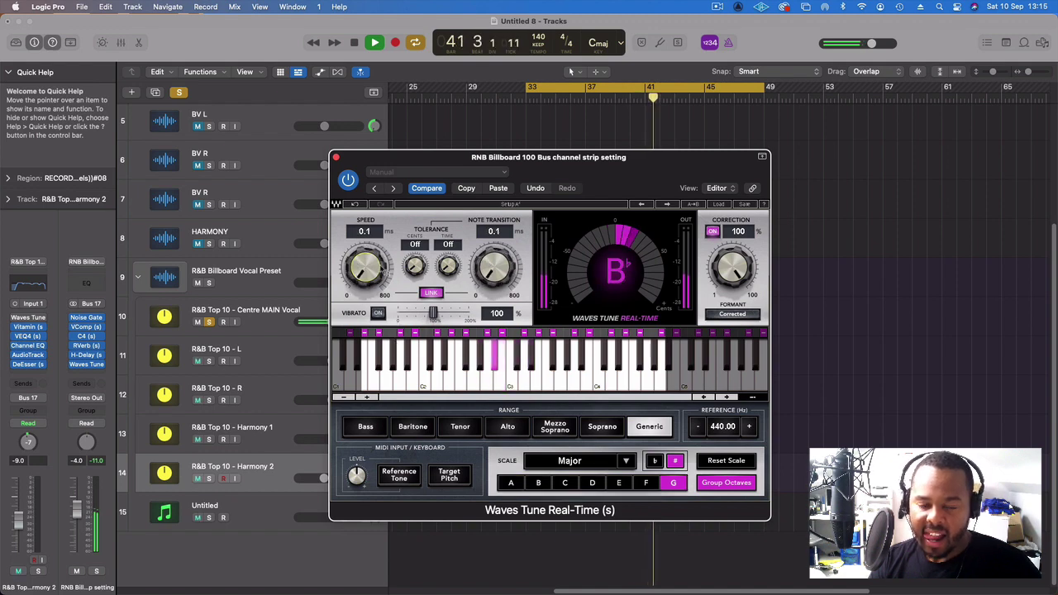
pyautogui.click(511, 483)
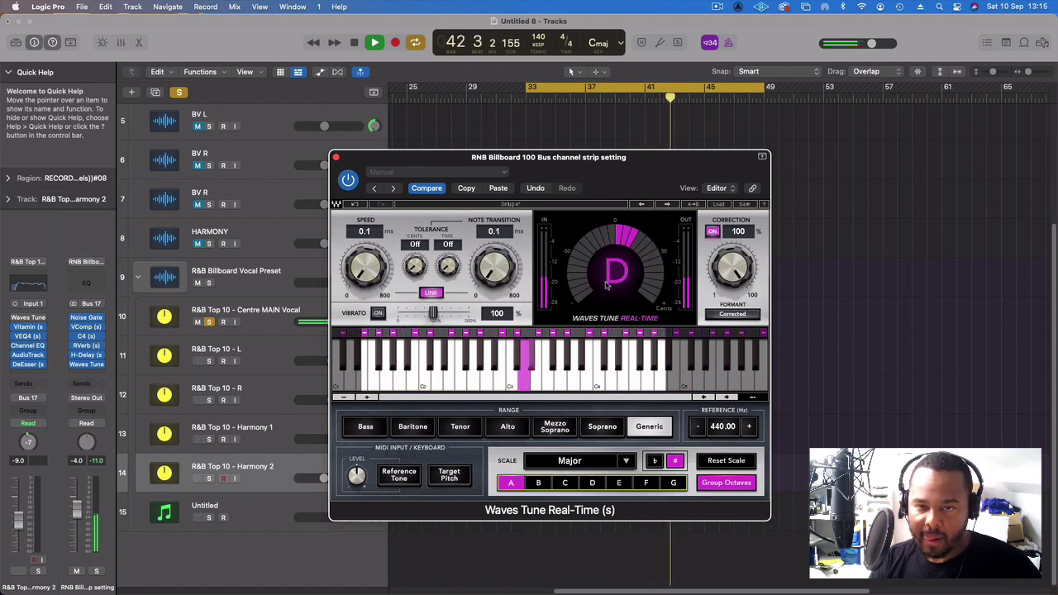
# Step: Move the cycle start to bar 41 and audition A♭, B, C# and D# Major on the looped section
pyautogui.moveTo(531, 87); pyautogui.dragTo(648, 96)
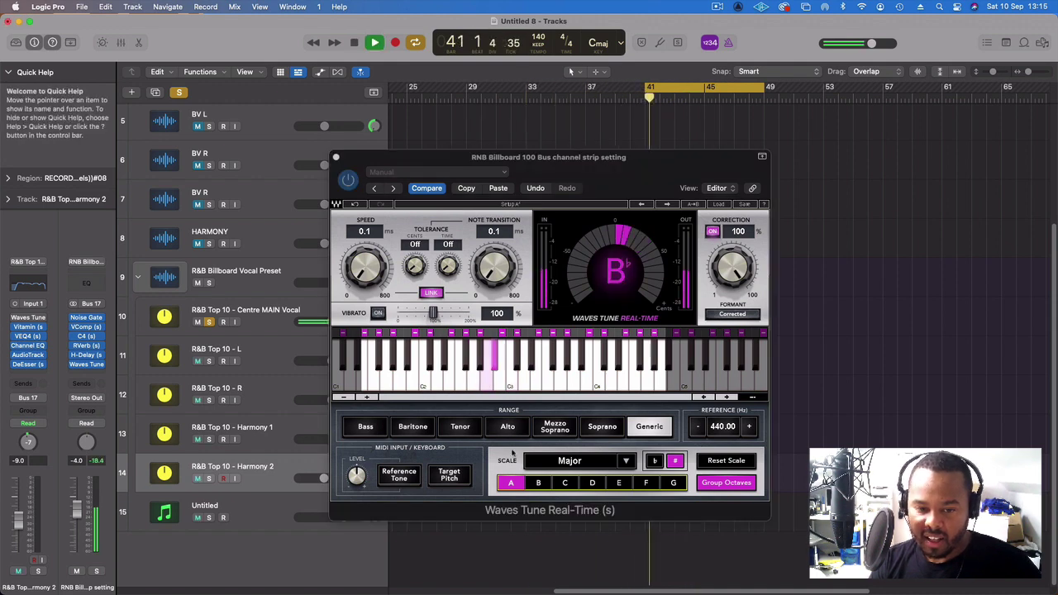
pyautogui.click(654, 461)
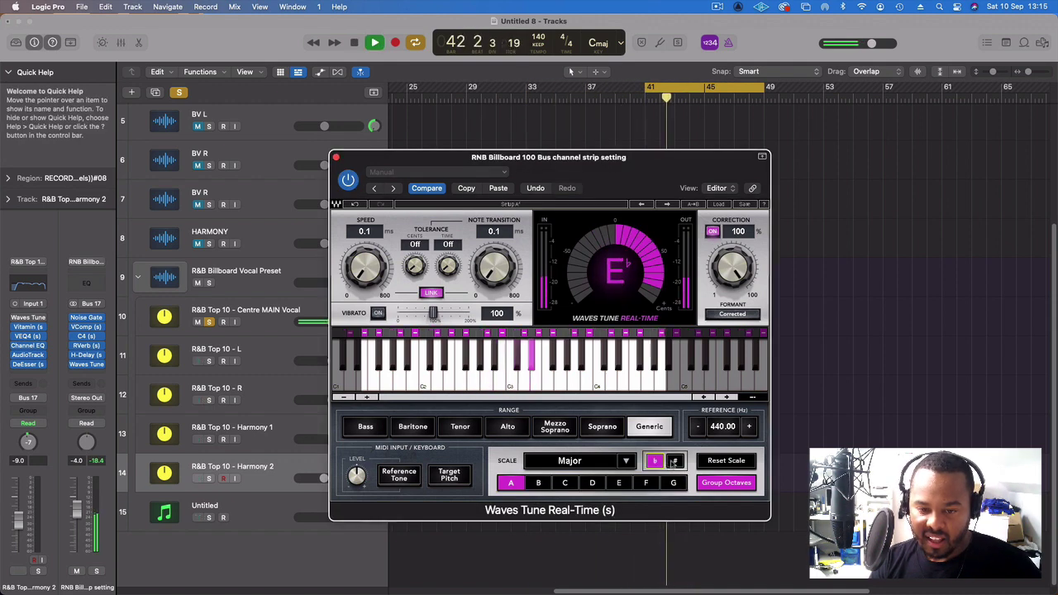
pyautogui.click(539, 483)
pyautogui.press('space')
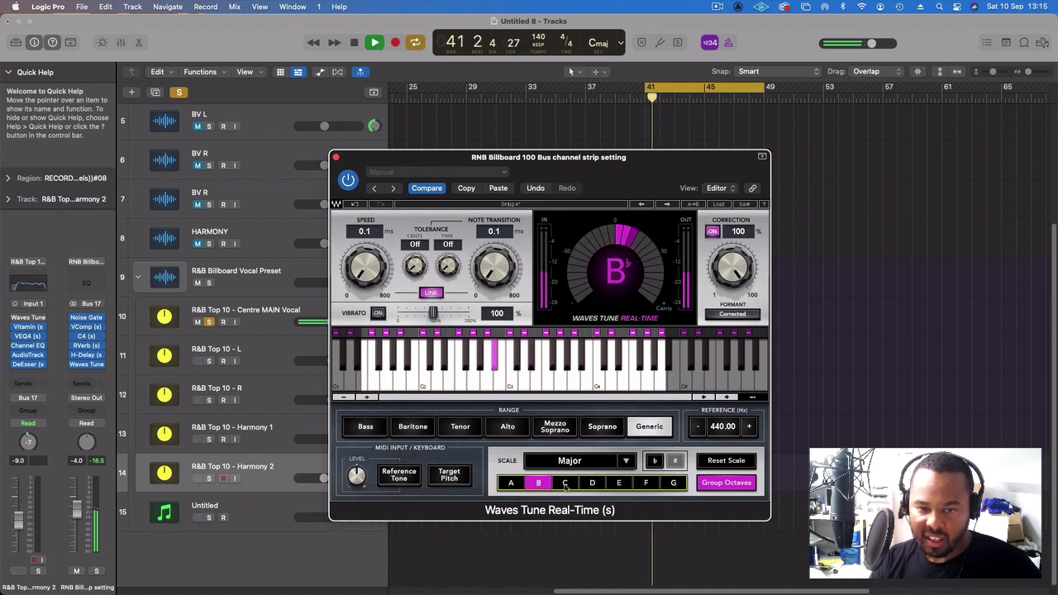
pyautogui.click(566, 484)
pyautogui.press('space')
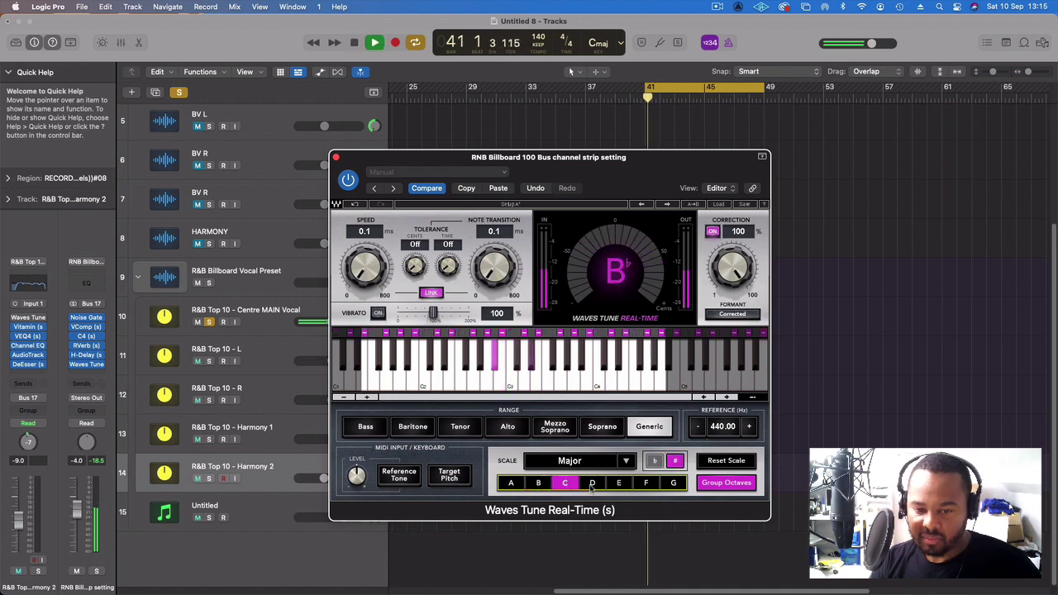
pyautogui.click(592, 483)
pyautogui.press('space')
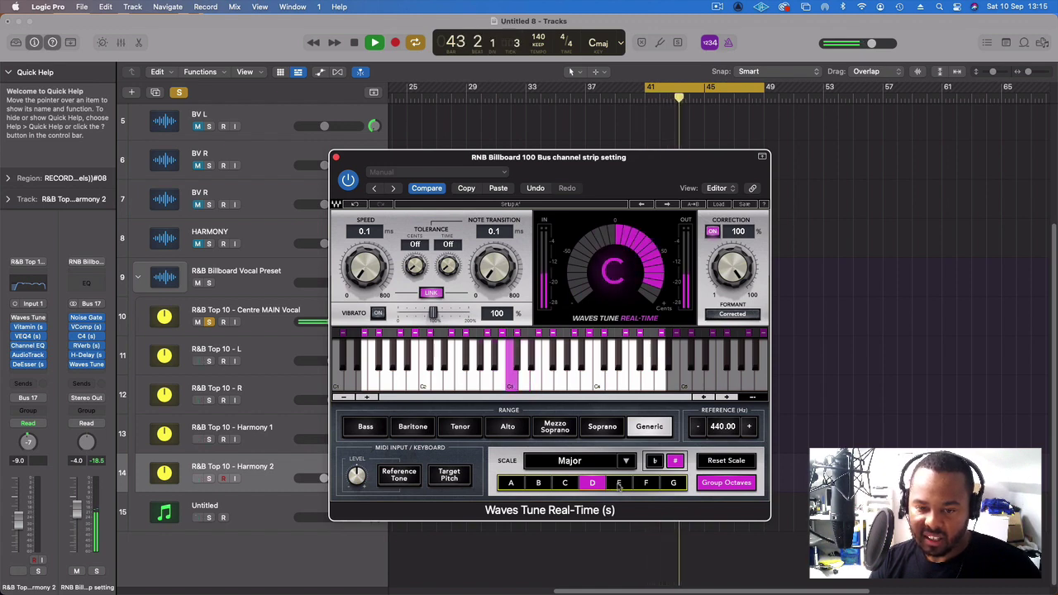
# Step: Switch the bus tuner's scale to Natural Minor and audition the A, B, C, E, F and G keys on the looped vocal
pyautogui.press('space')
pyautogui.click(626, 460)
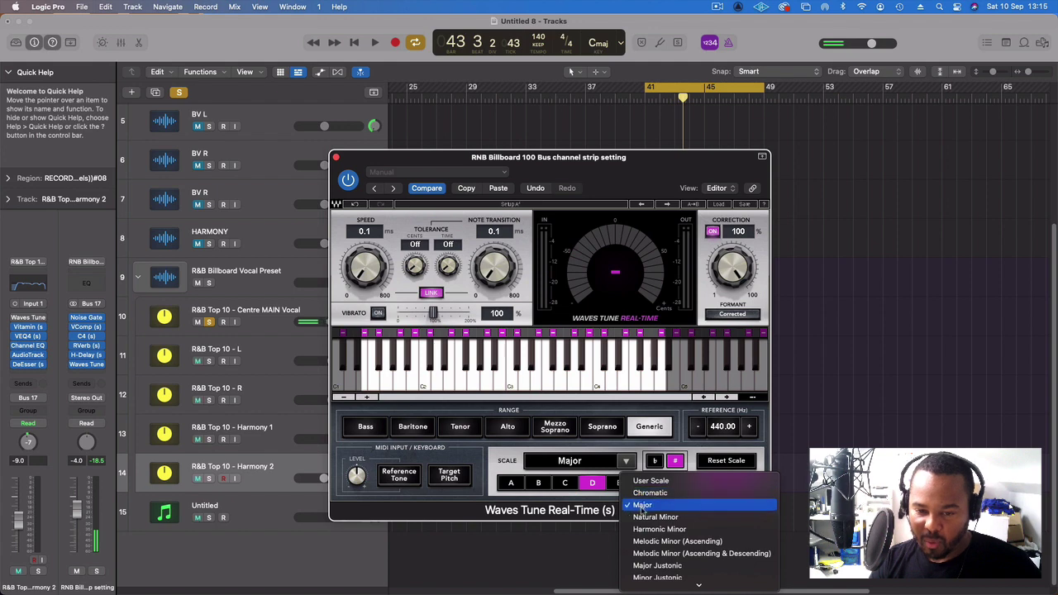
pyautogui.click(643, 516)
pyautogui.press('space')
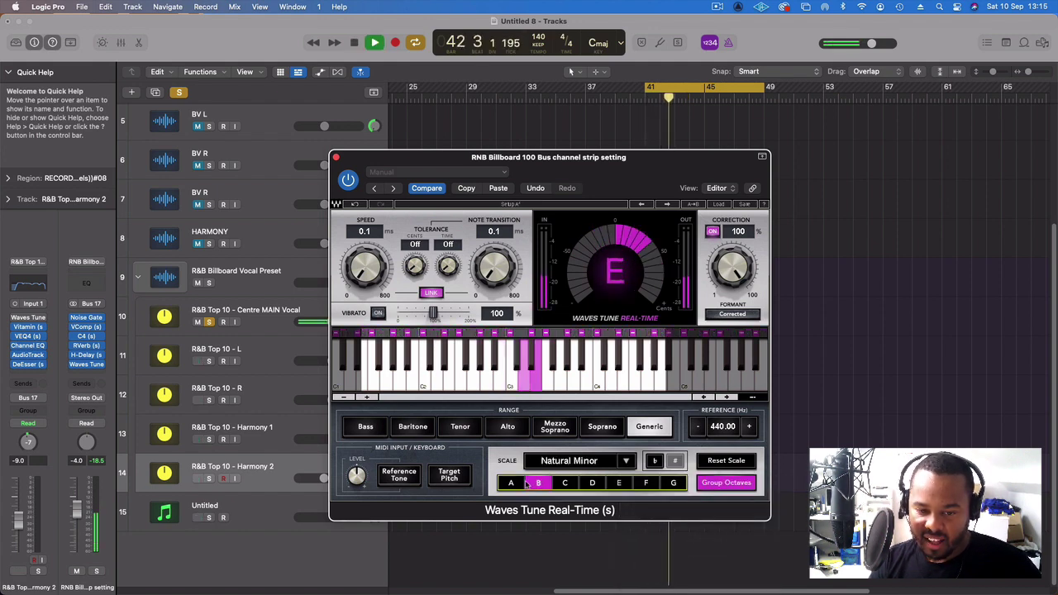
pyautogui.click(522, 485)
pyautogui.click(565, 483)
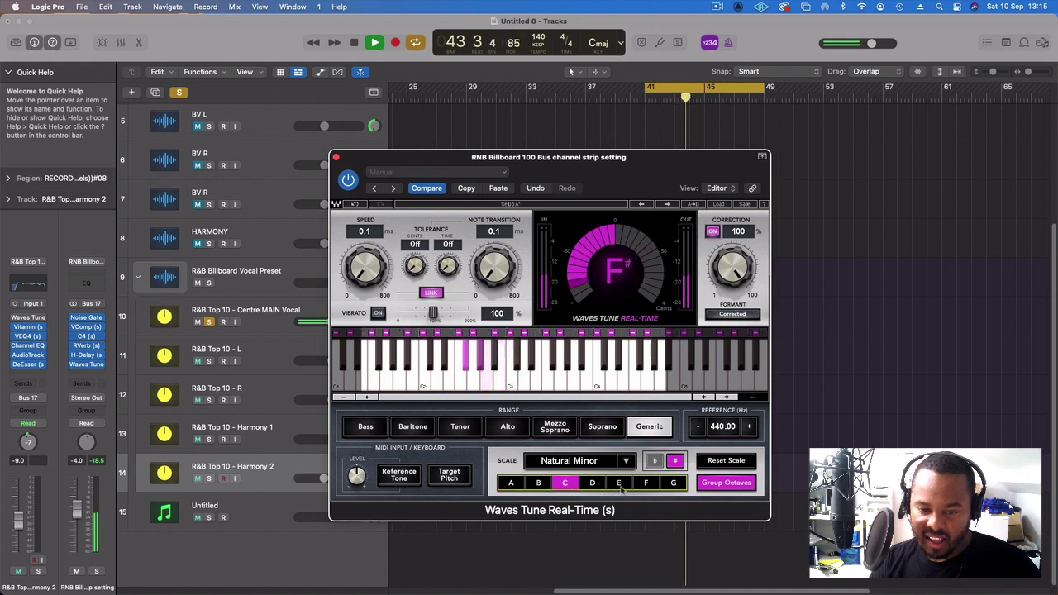
pyautogui.click(620, 484)
pyautogui.click(646, 484)
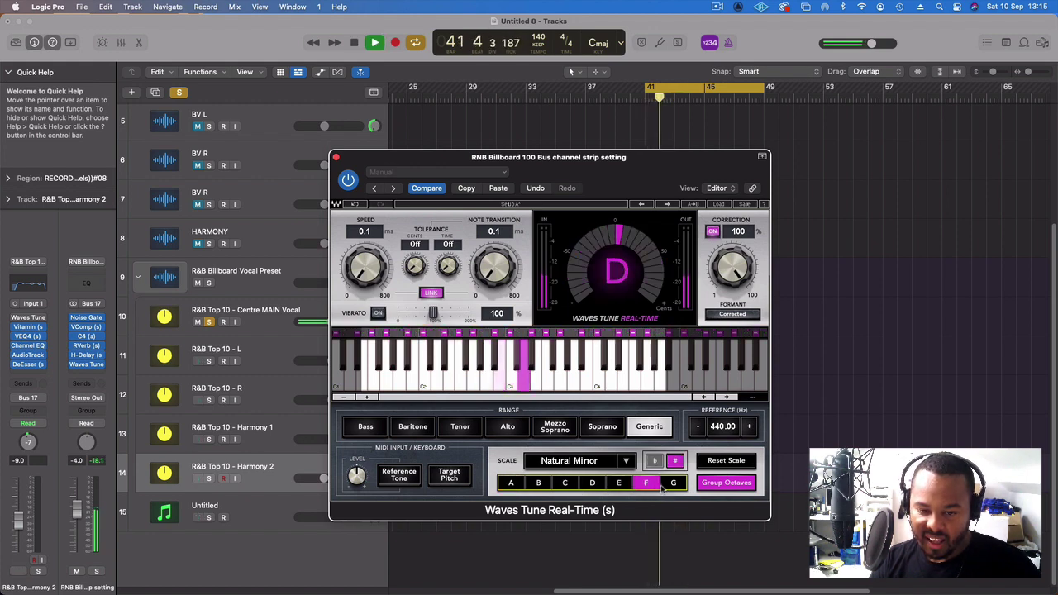
pyautogui.click(671, 486)
# Step: Change the bus tuner's scale to User Scale and audition it on the looped vocal
pyautogui.click(625, 460)
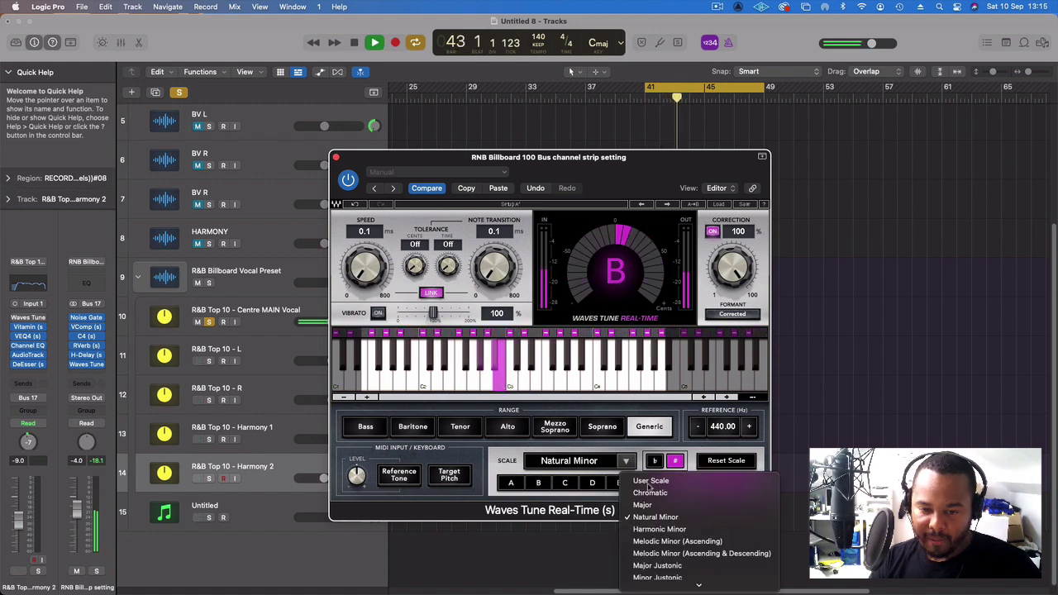
pyautogui.click(650, 482)
pyautogui.press('space')
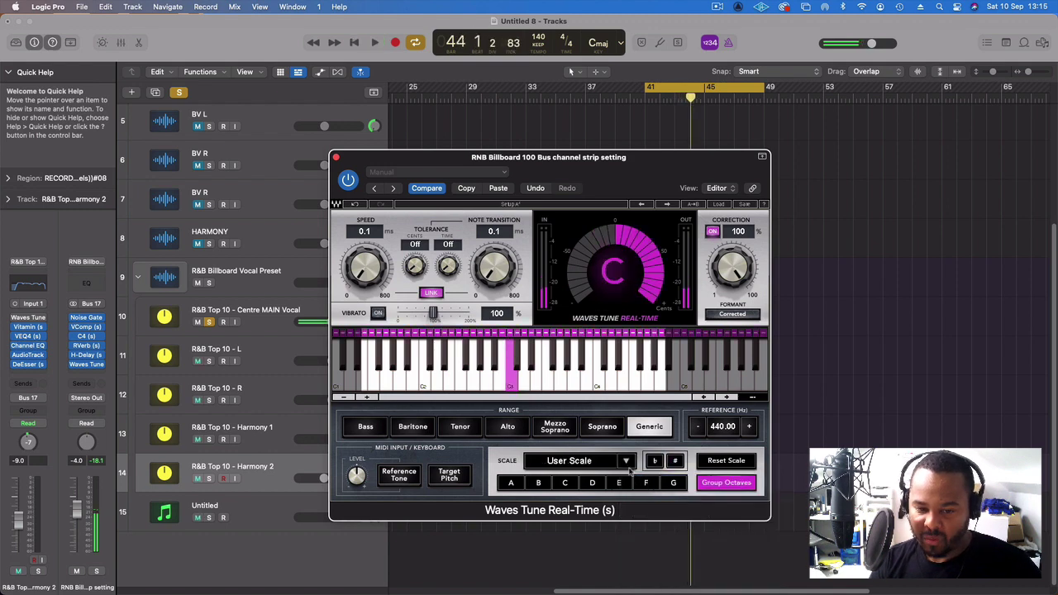
pyautogui.press('space')
# Step: Set the bus tuner's scale to Chromatic and audition it, then bypass the plug-in and close its window
pyautogui.click(627, 461)
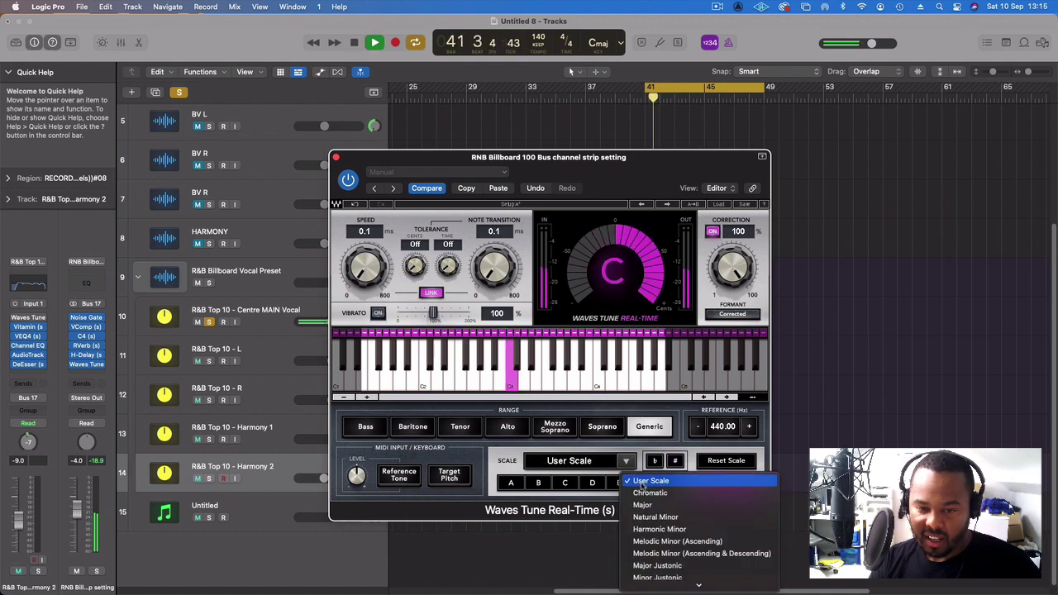
pyautogui.click(765, 493)
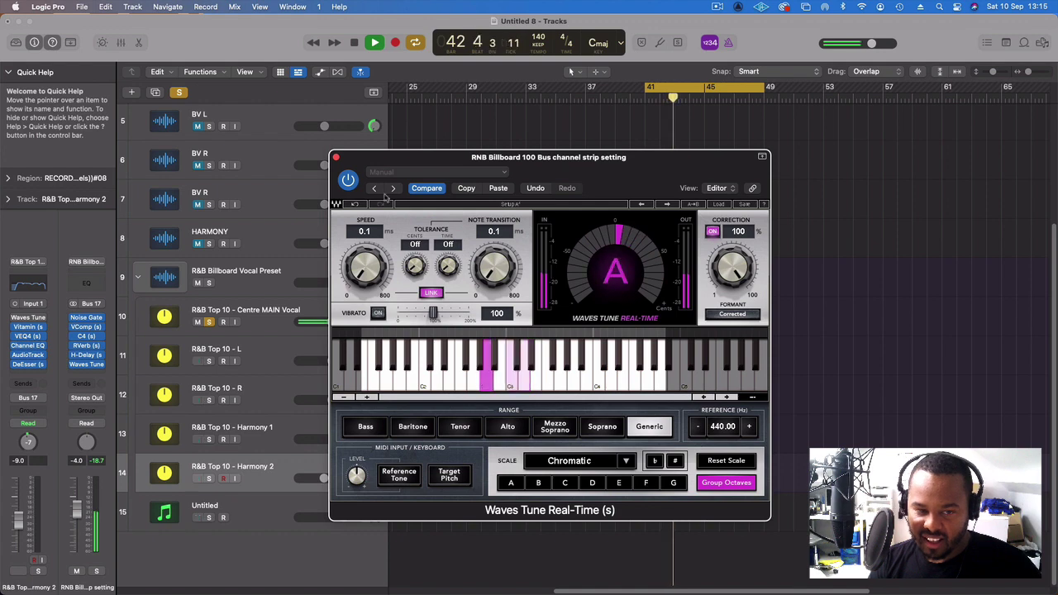
pyautogui.press('space')
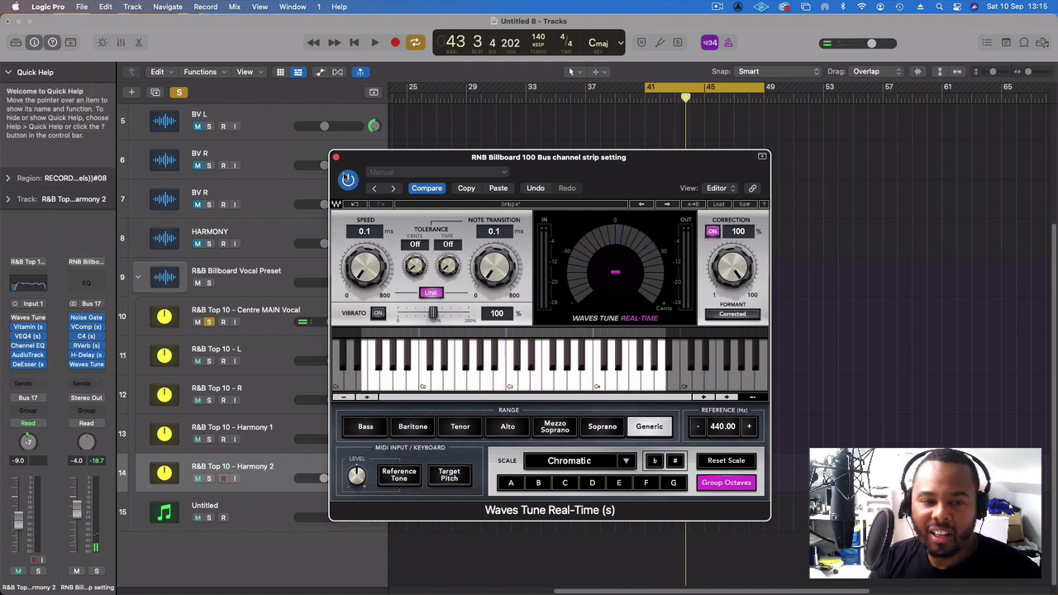
pyautogui.click(336, 157)
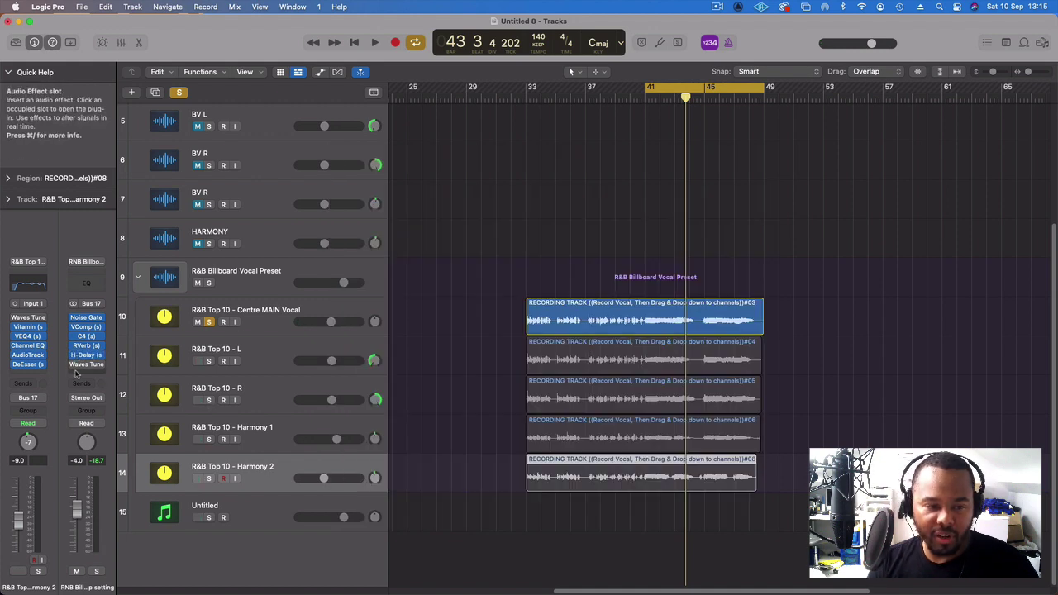
# Step: Clear the solo on the Centre MAIN Vocal track so that all the stacked vocals are active
pyautogui.click(179, 92)
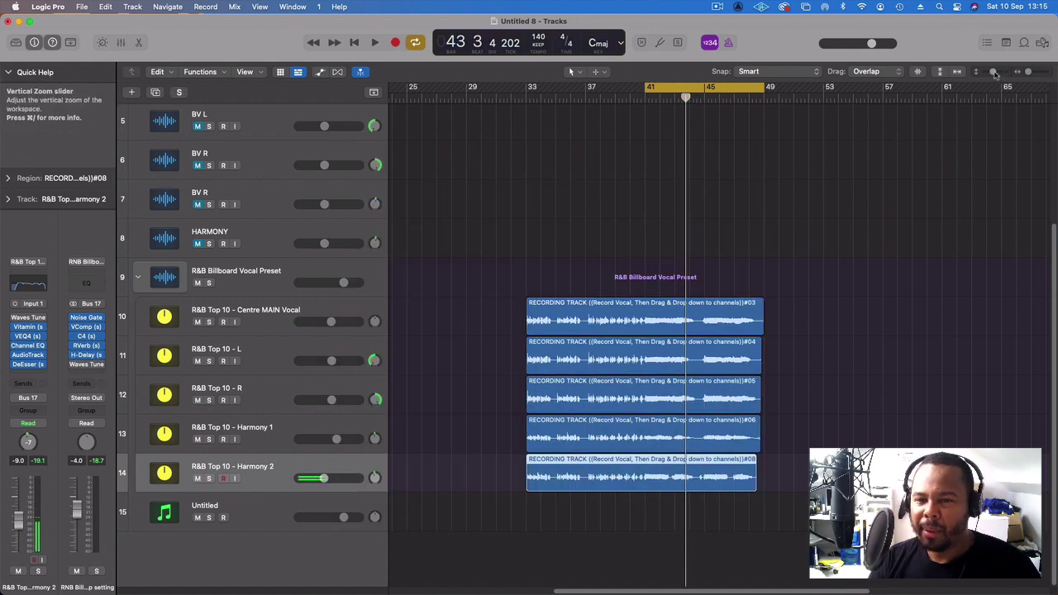
pyautogui.scroll(5, 1053, 252)
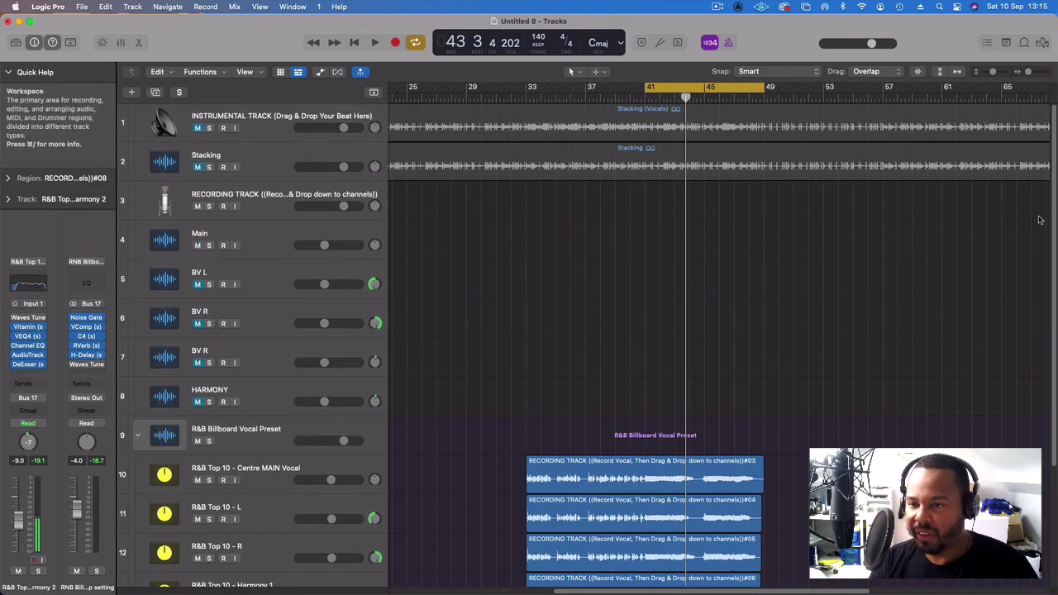
pyautogui.scroll(-4, 1055, 215)
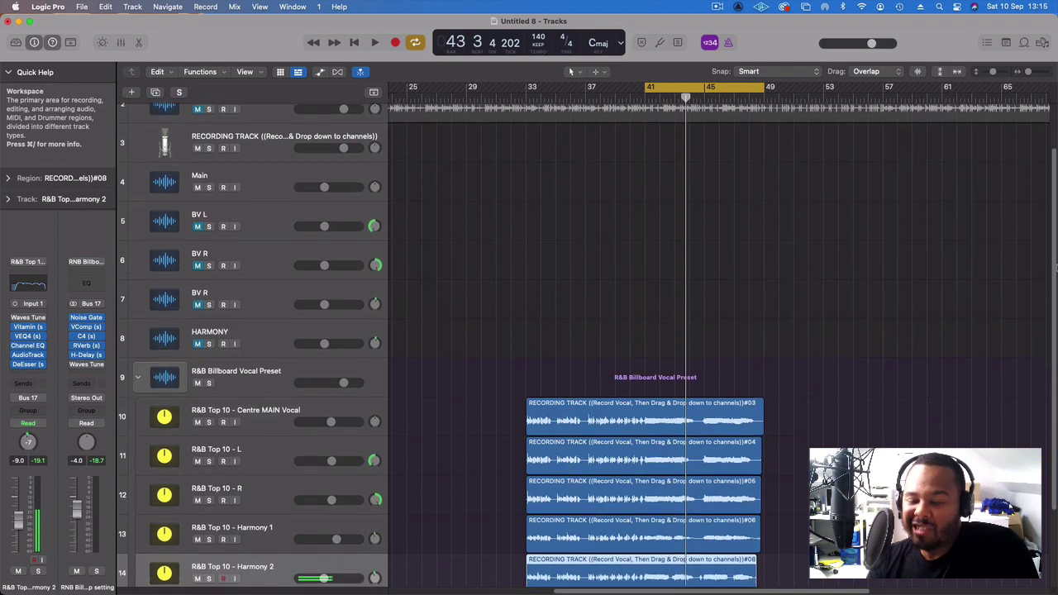
pyautogui.scroll(-1, 1052, 351)
# Step: Divide the Centre MAIN Vocal, L, R and Harmony 1 regions at 48 3 1 1 with the Scissors tool and delete their tails
pyautogui.moveTo(842, 450); pyautogui.dragTo(759, 288)
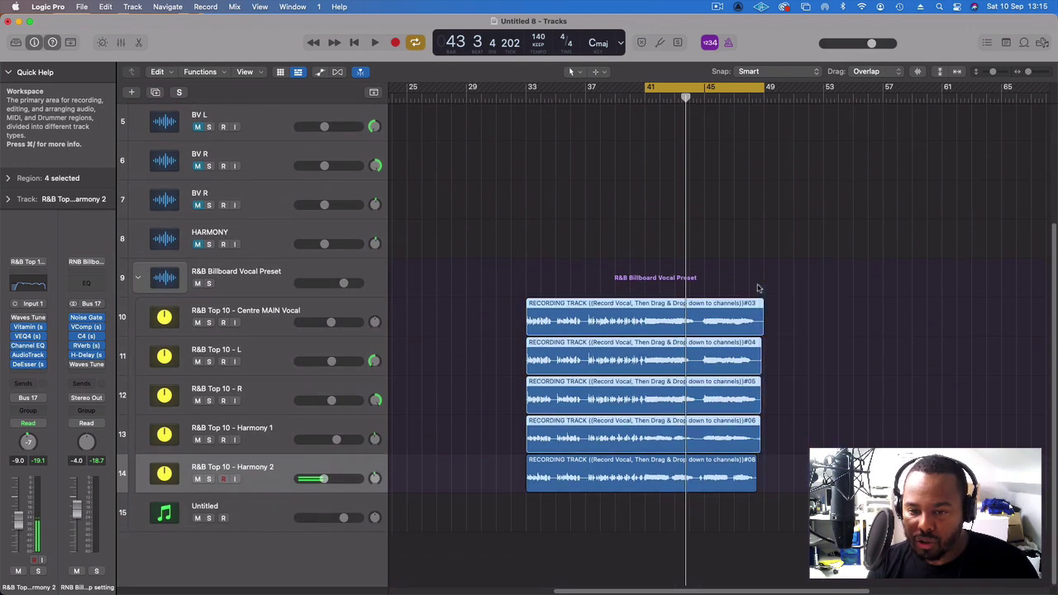
pyautogui.click(595, 71)
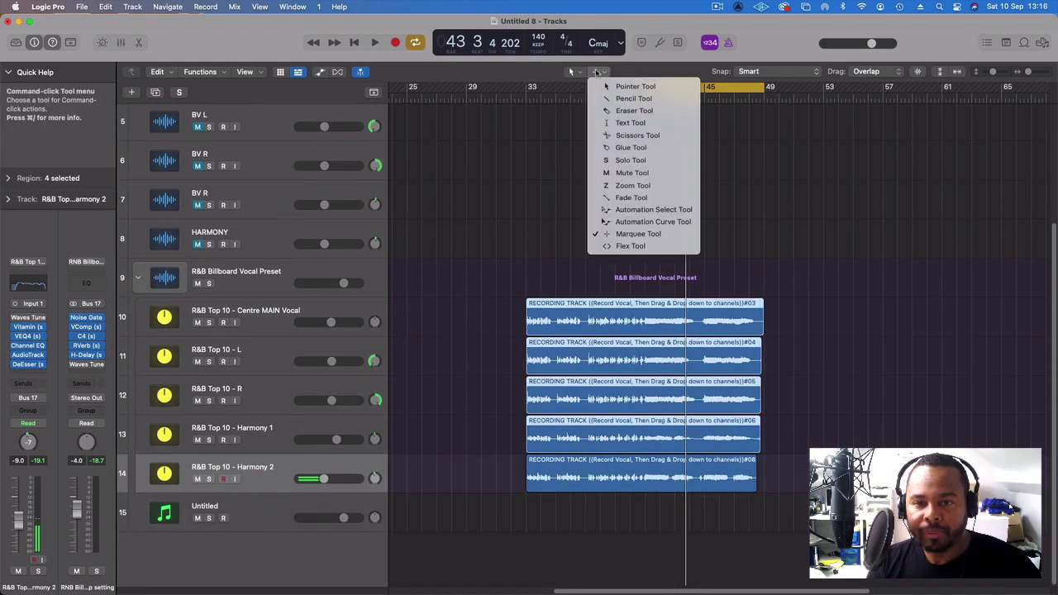
pyautogui.click(654, 136)
pyautogui.click(757, 323)
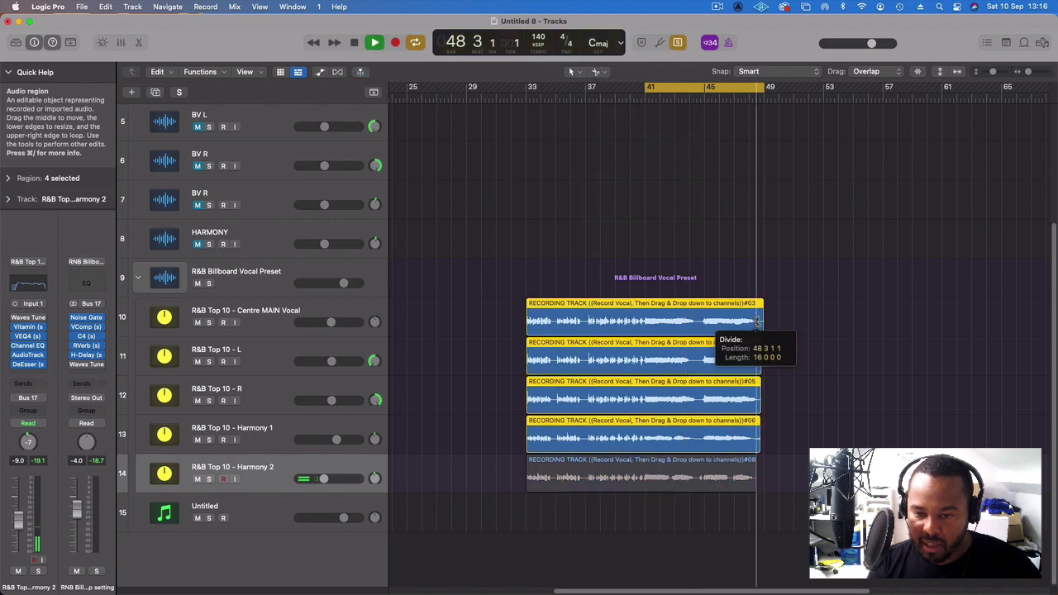
pyautogui.click(759, 448)
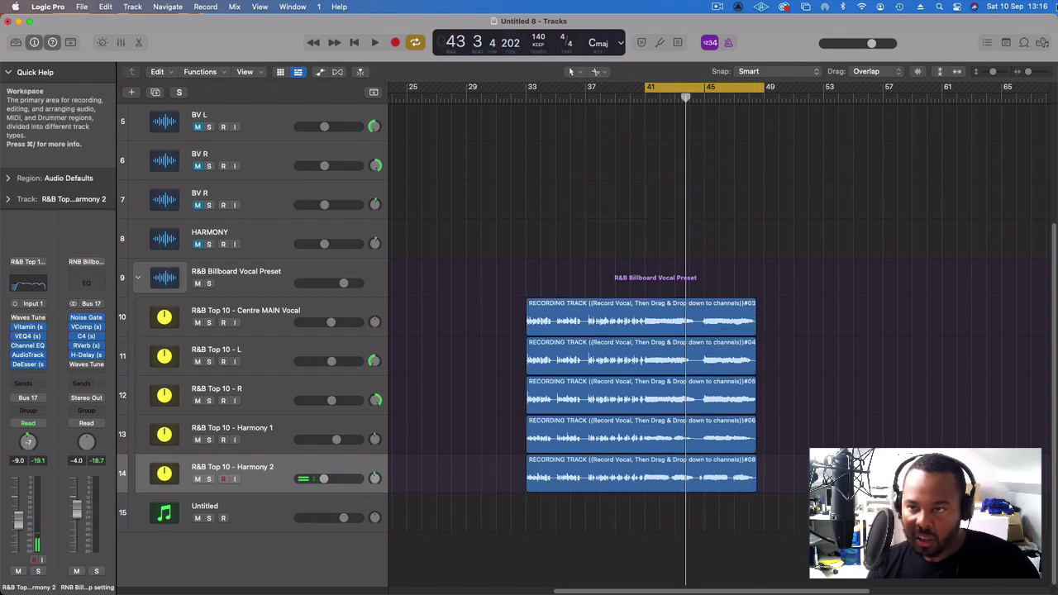
# Step: Cut the end of the Harmony 2 region with the Scissors tool within bar 48 and delete the leftover piece
pyautogui.press('super+Right')
pyautogui.press('super+Right')
pyautogui.press('super+Right')
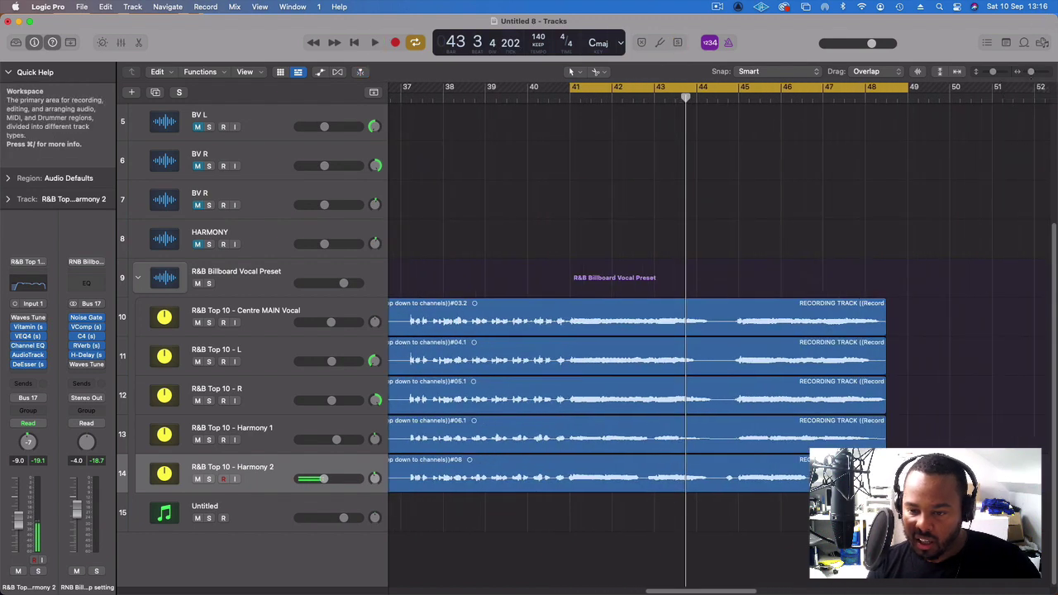
pyautogui.click(860, 476)
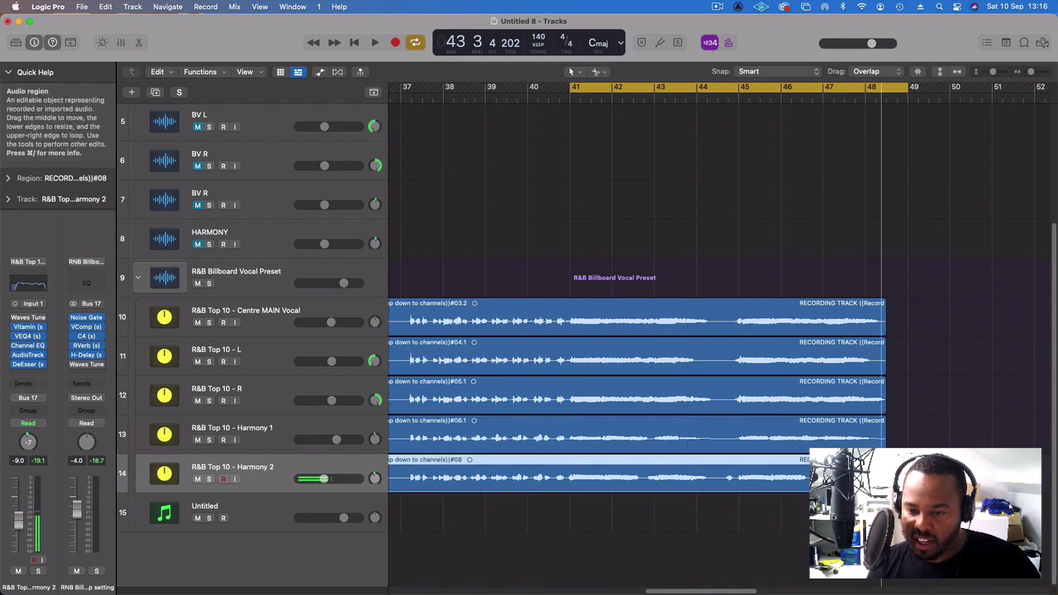
pyautogui.click(949, 422)
pyautogui.click(1028, 73)
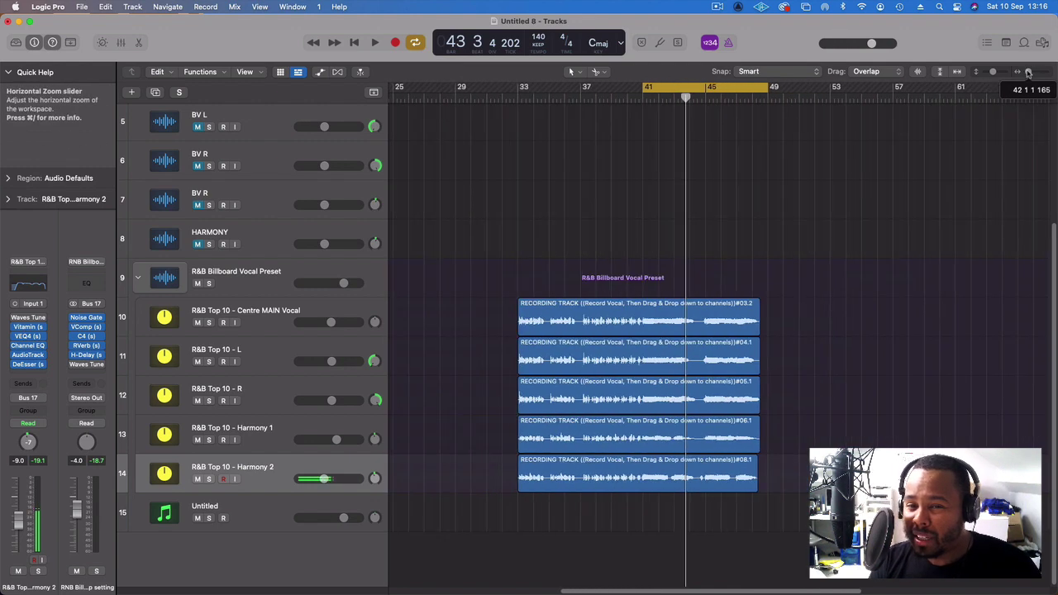
# Step: Move the cycle start to bar 33 and play the stacked vocals with the Stacking instrumental unmuted
pyautogui.moveTo(641, 88); pyautogui.dragTo(519, 88)
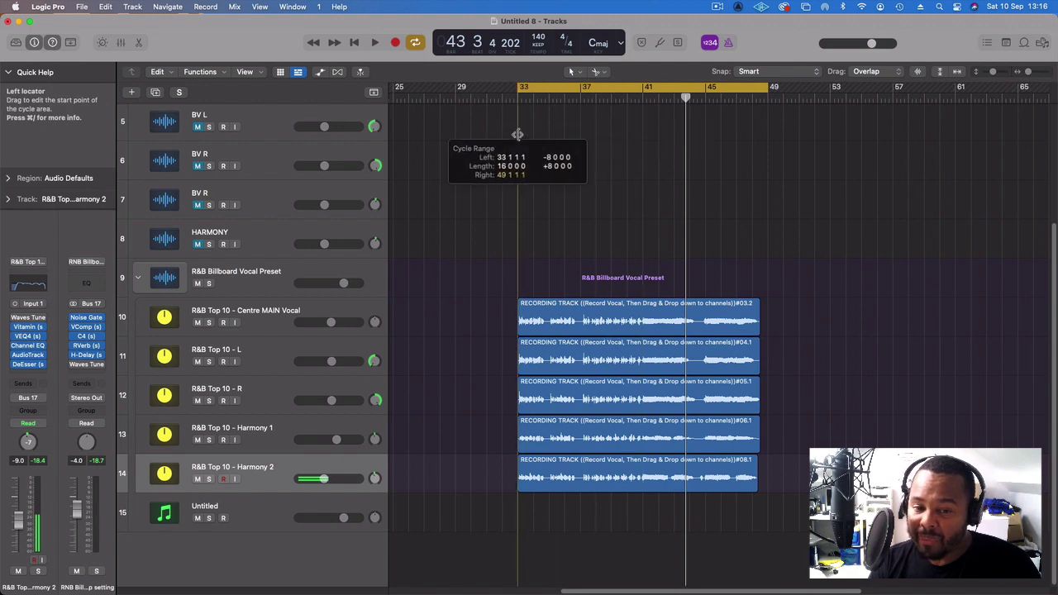
pyautogui.click(989, 72)
pyautogui.click(1008, 73)
pyautogui.click(995, 73)
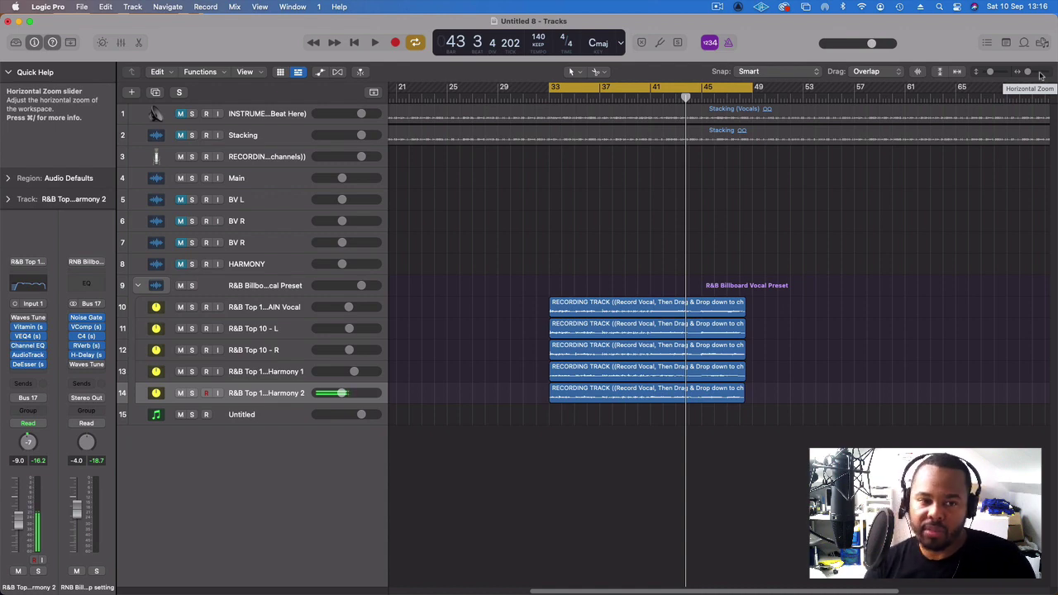
pyautogui.click(181, 135)
pyautogui.press('space')
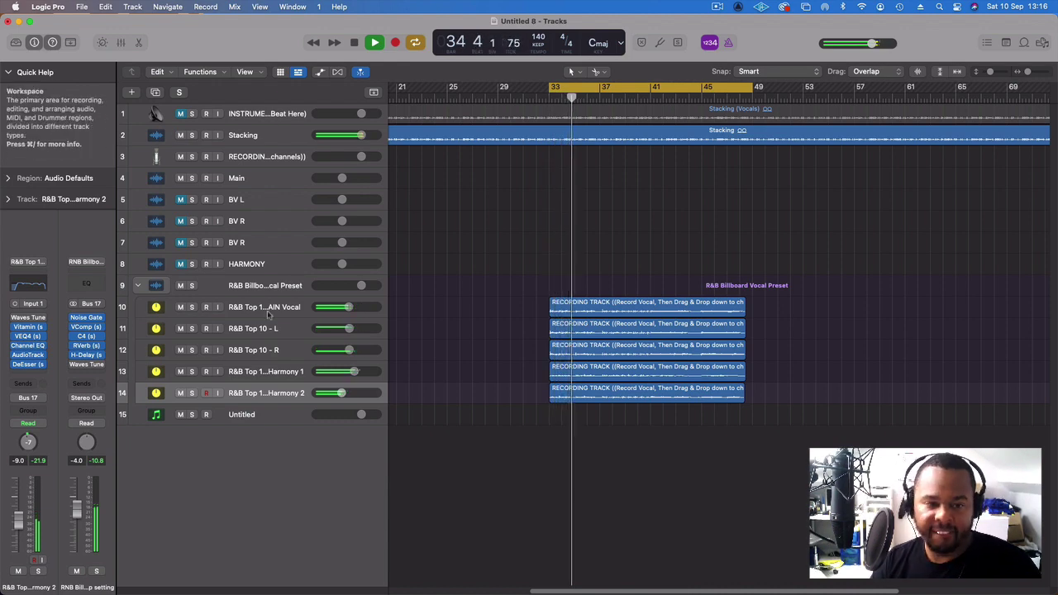
# Step: Unmute the BV and HARMONY tracks, move the five vocal regions onto the unprocessed Main to HARMONY tracks, and play them
pyautogui.click(182, 214)
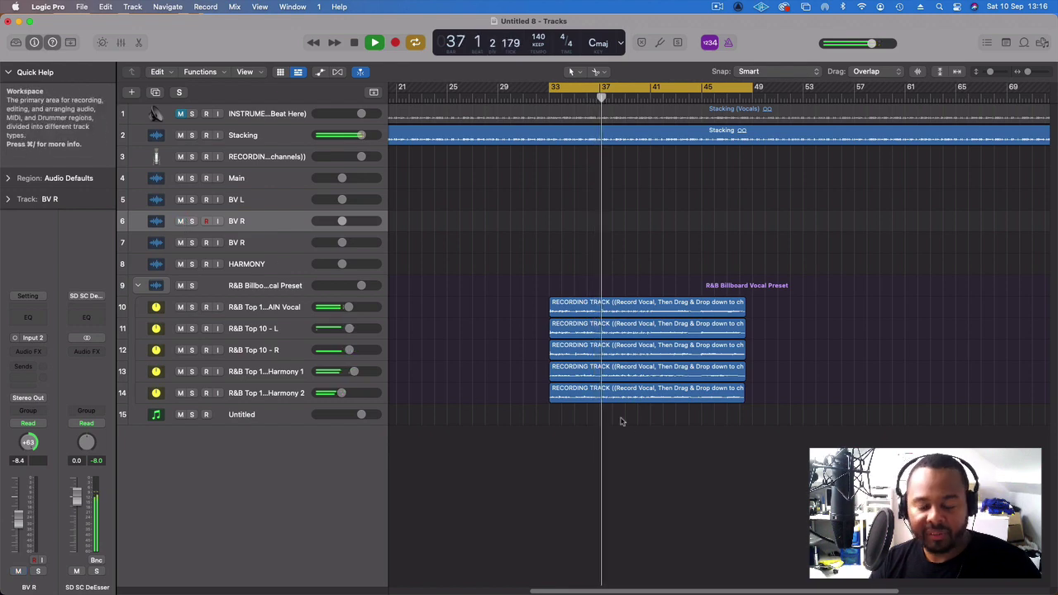
pyautogui.press('space')
pyautogui.moveTo(701, 469); pyautogui.dragTo(577, 188)
pyautogui.press('space')
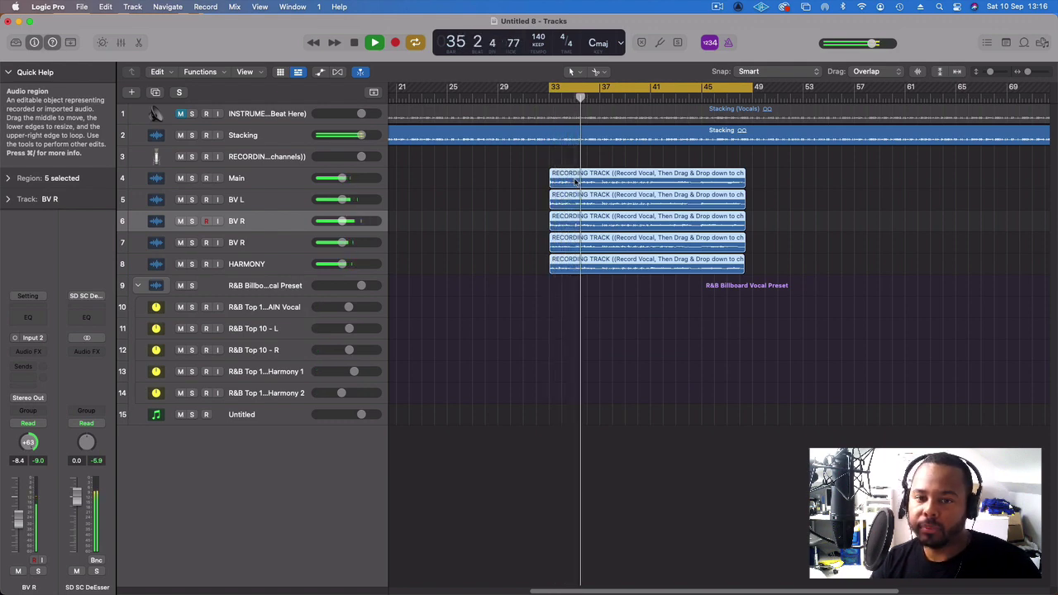
# Step: Move the five vocal regions back to the R&B Top 10 preset tracks at bar 33 and play them for comparison
pyautogui.press('space')
pyautogui.moveTo(576, 182); pyautogui.dragTo(573, 315)
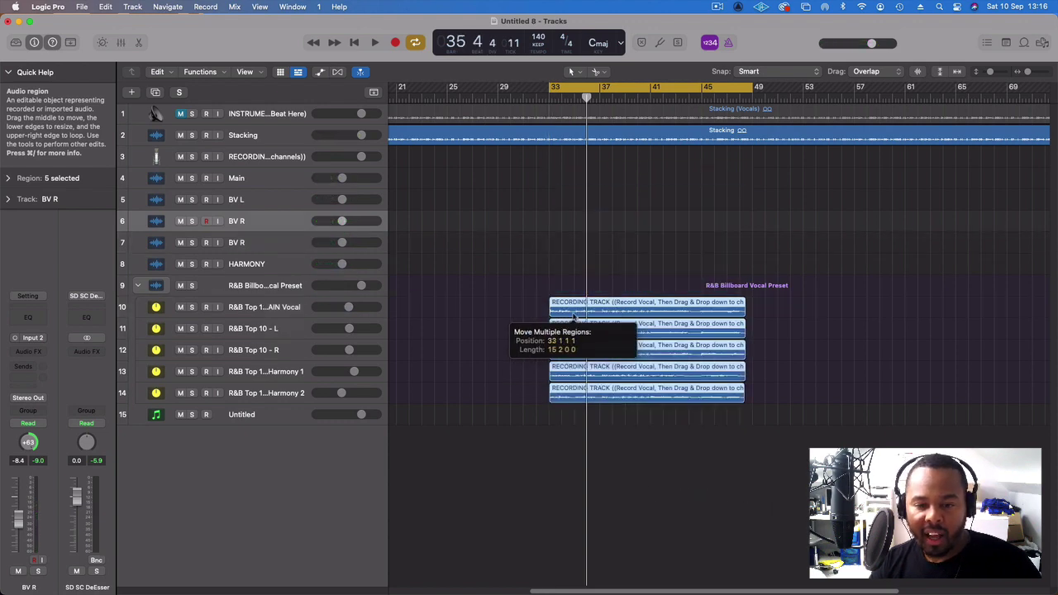
pyautogui.press('space')
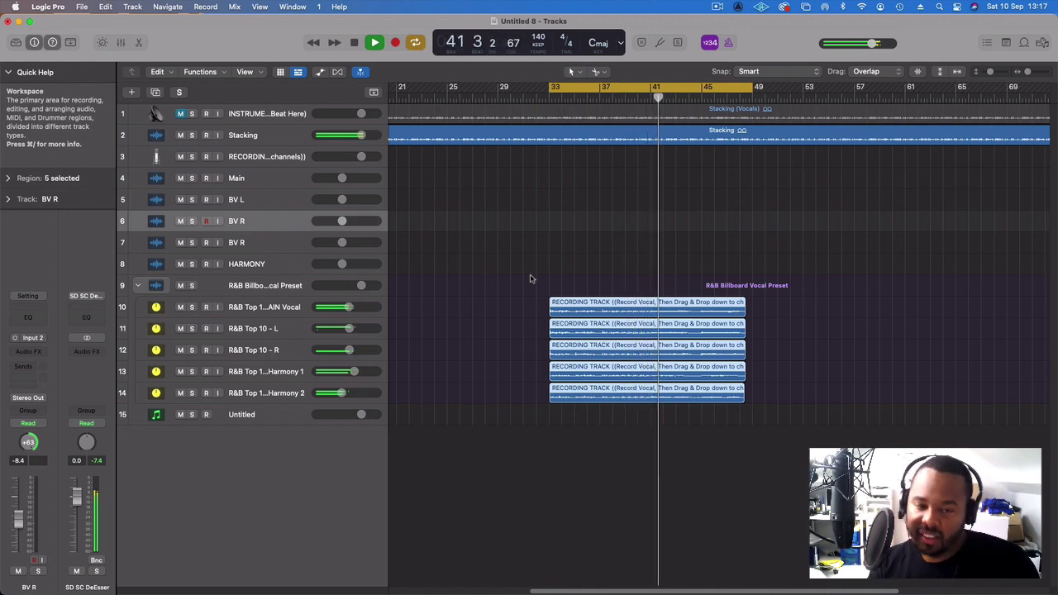
# Step: Turn off cycle mode and show a longer stretch of the arrangement around the vocal regions
pyautogui.press('super+Left')
pyautogui.press('super+Left')
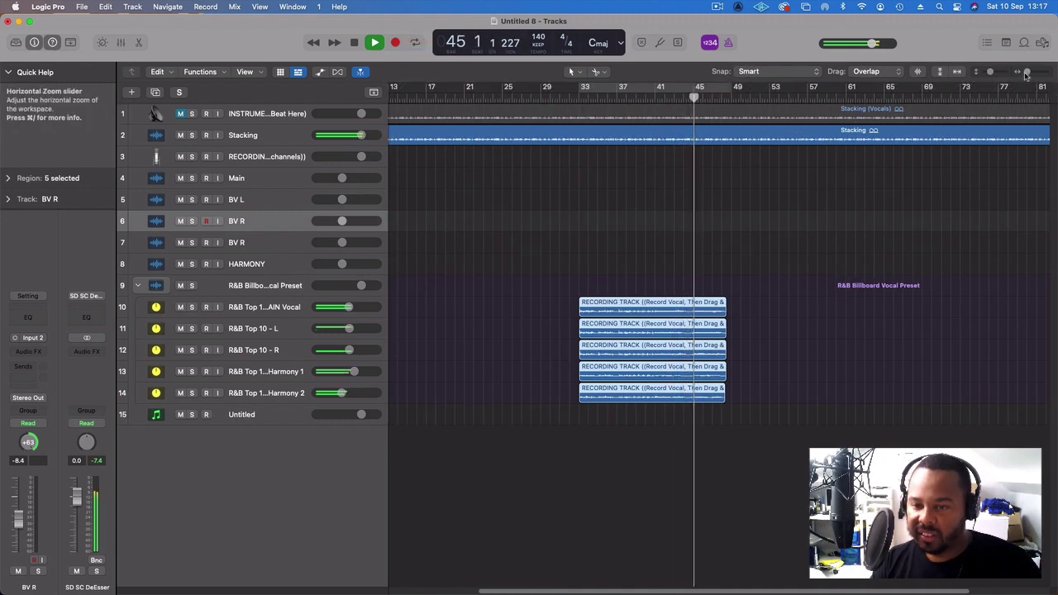
pyautogui.click(1025, 75)
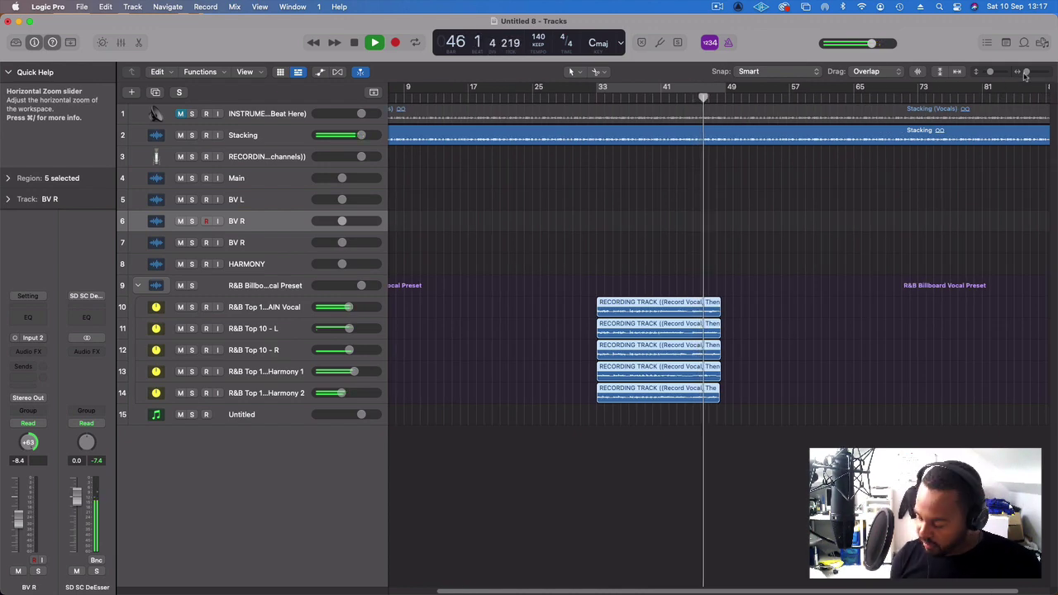